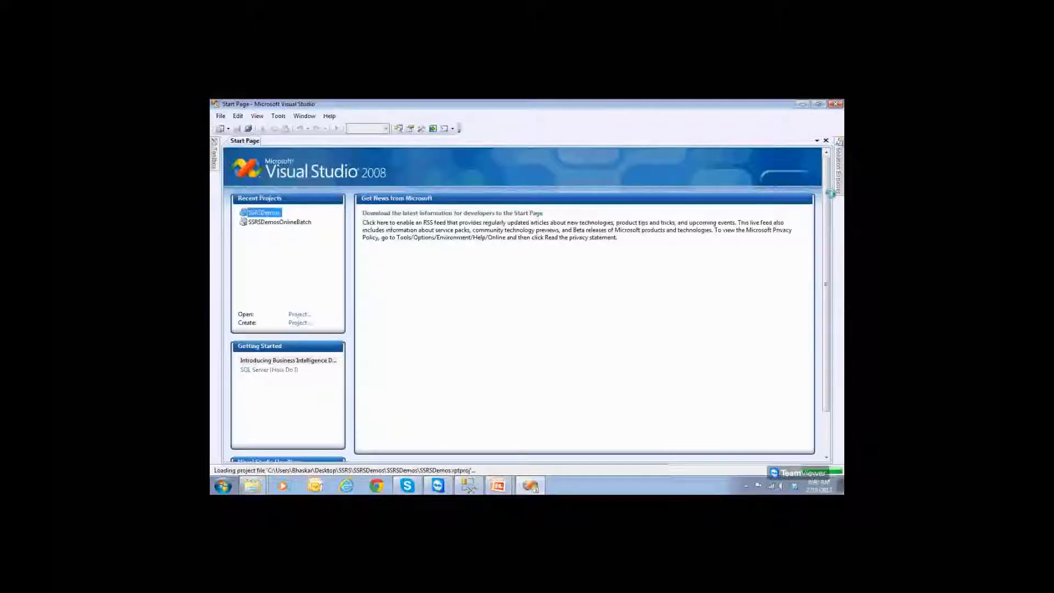
# - Add a new empty report named Ex6 to the Reports folder of the SSRSDemos project
pyautogui.moveTo(842, 191)
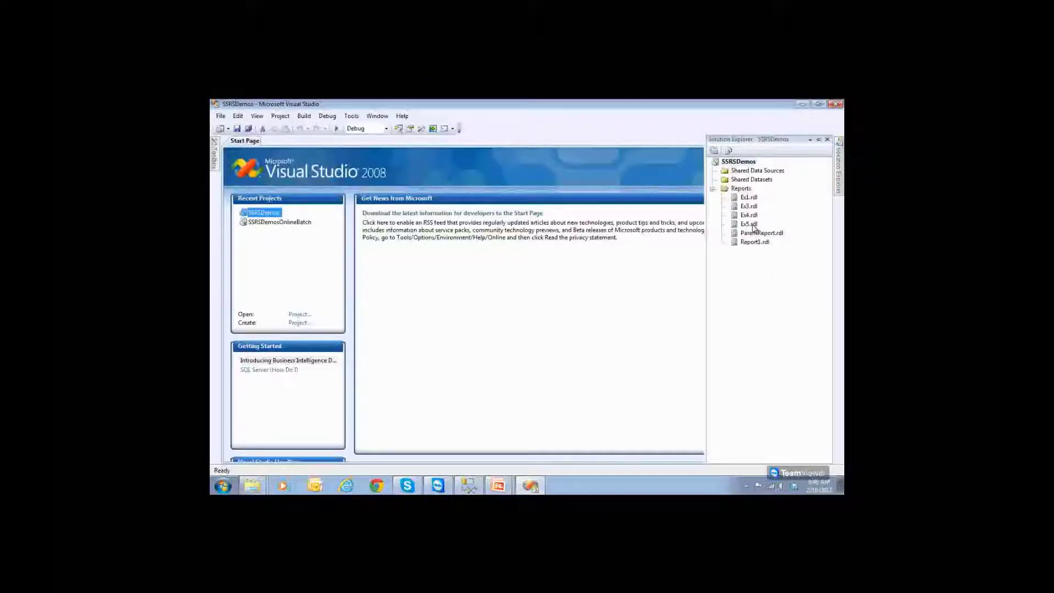
pyautogui.click(741, 189)
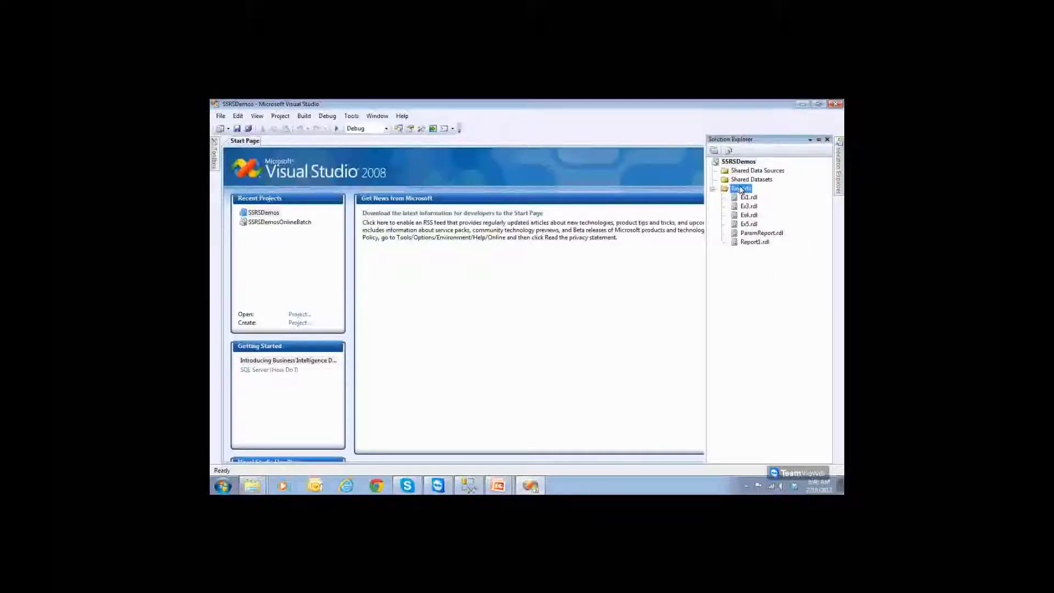
pyautogui.rightClick(741, 189)
pyautogui.moveTo(759, 205)
pyautogui.click(719, 209)
pyautogui.click(444, 365)
pyautogui.press('BackSpace')
pyautogui.press('BackSpace')
pyautogui.press('BackSpace')
pyautogui.press('BackSpace')
pyautogui.write('ex')
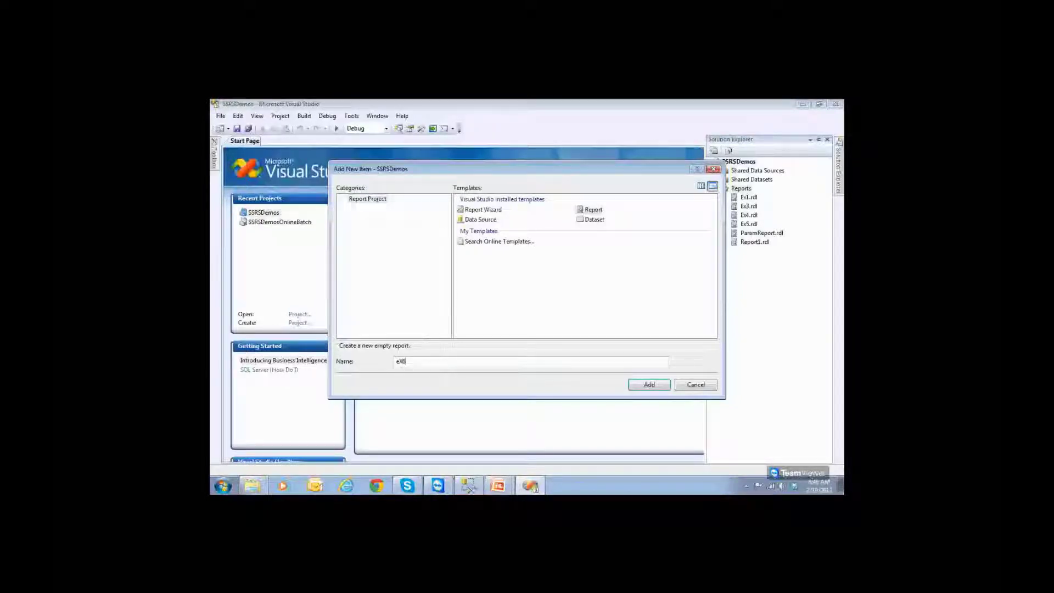
pyautogui.press('BackSpace')
pyautogui.press('BackSpace')
pyautogui.write('Ex')
pyautogui.press('Return')
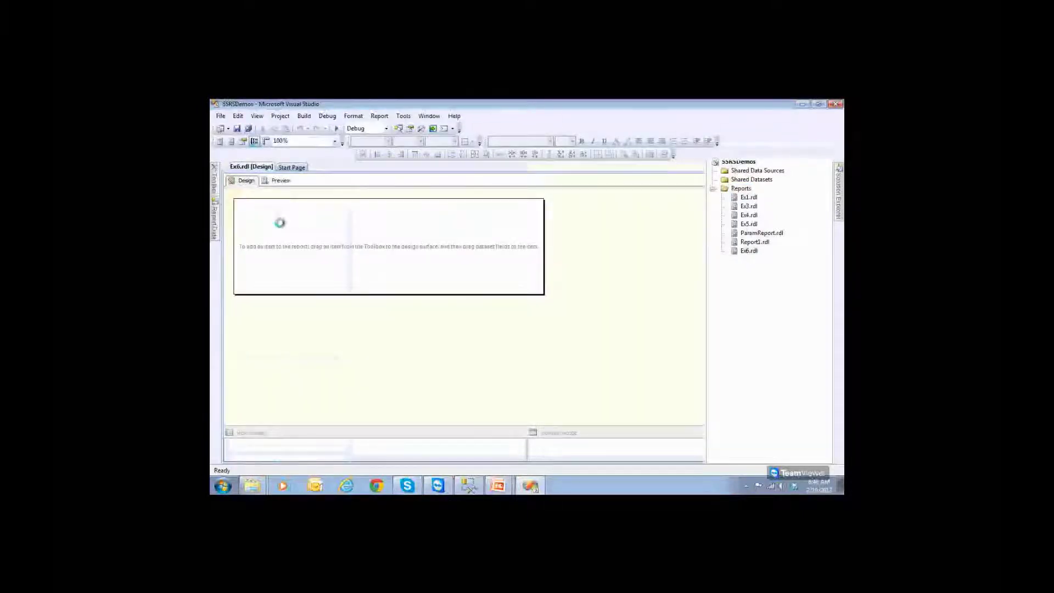
# - Add an embedded Microsoft SQL Server data source named MyBankDsrc that connects to the INDIANBANK database on the local server "."
pyautogui.moveTo(215, 201)
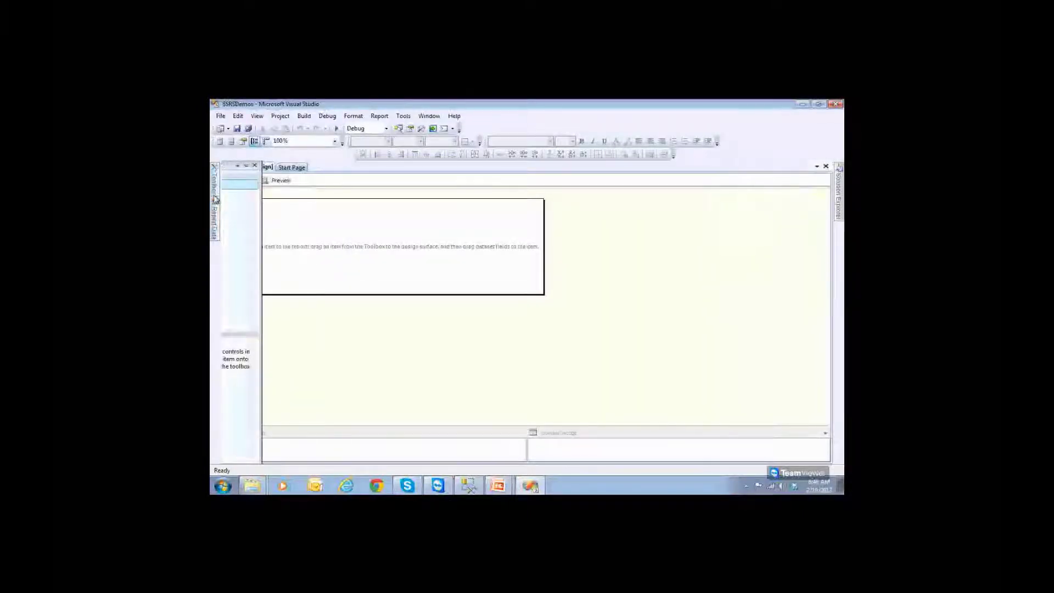
pyautogui.moveTo(215, 225)
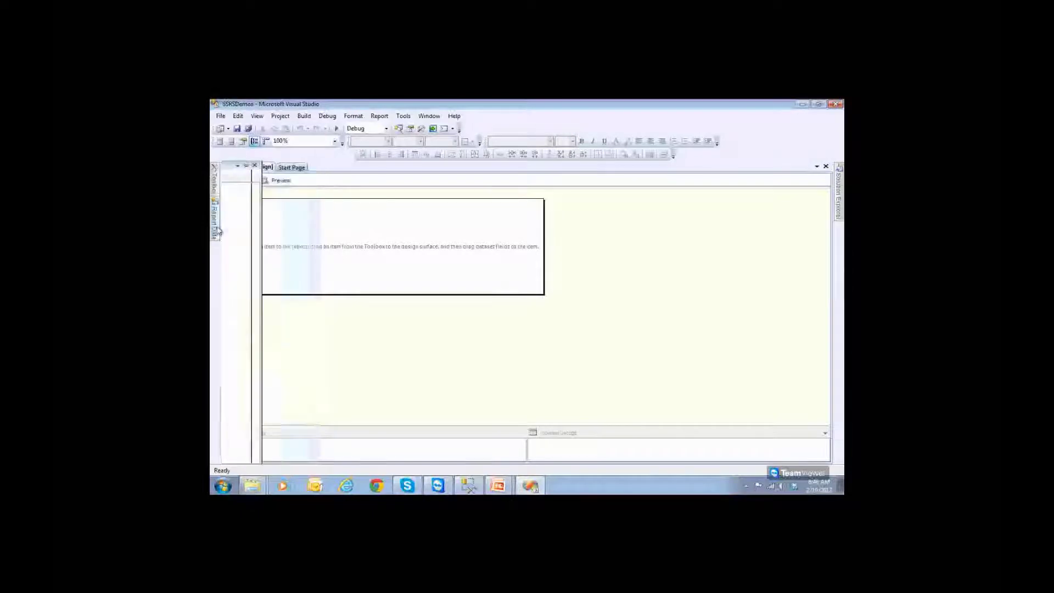
pyautogui.click(259, 215)
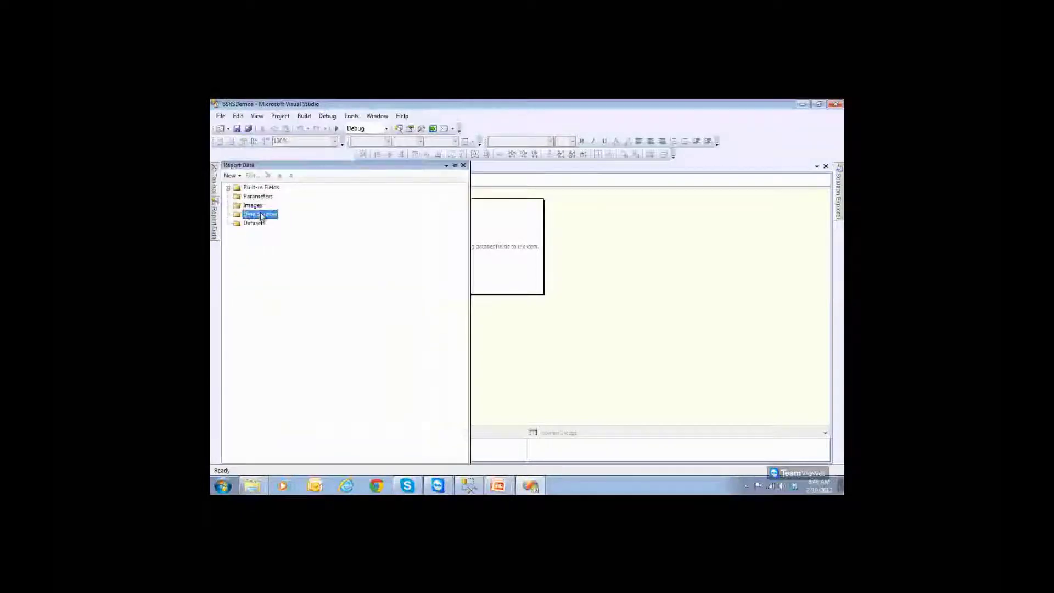
pyautogui.rightClick(261, 216)
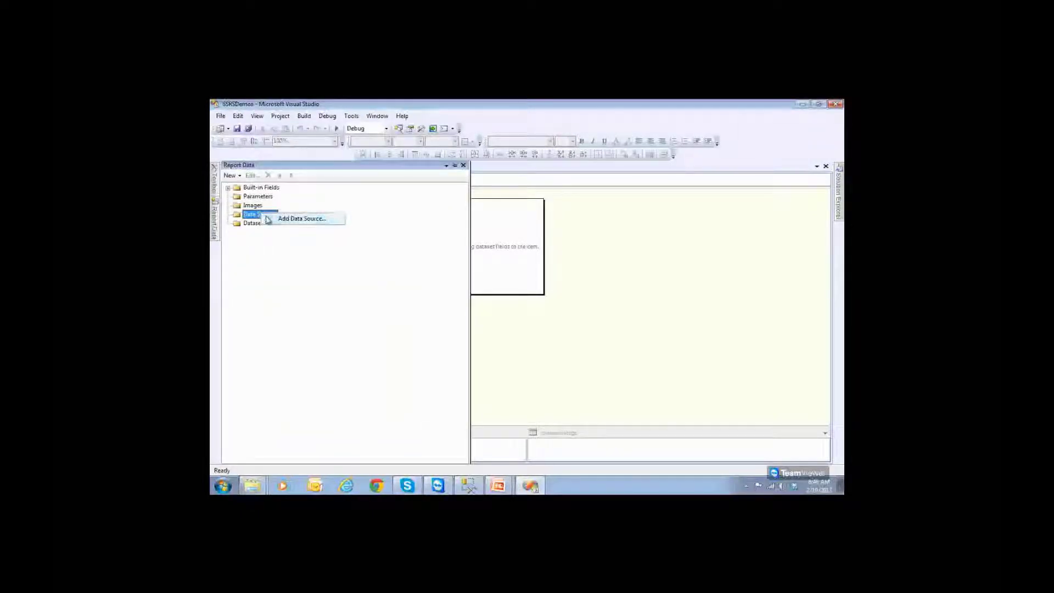
pyautogui.click(268, 219)
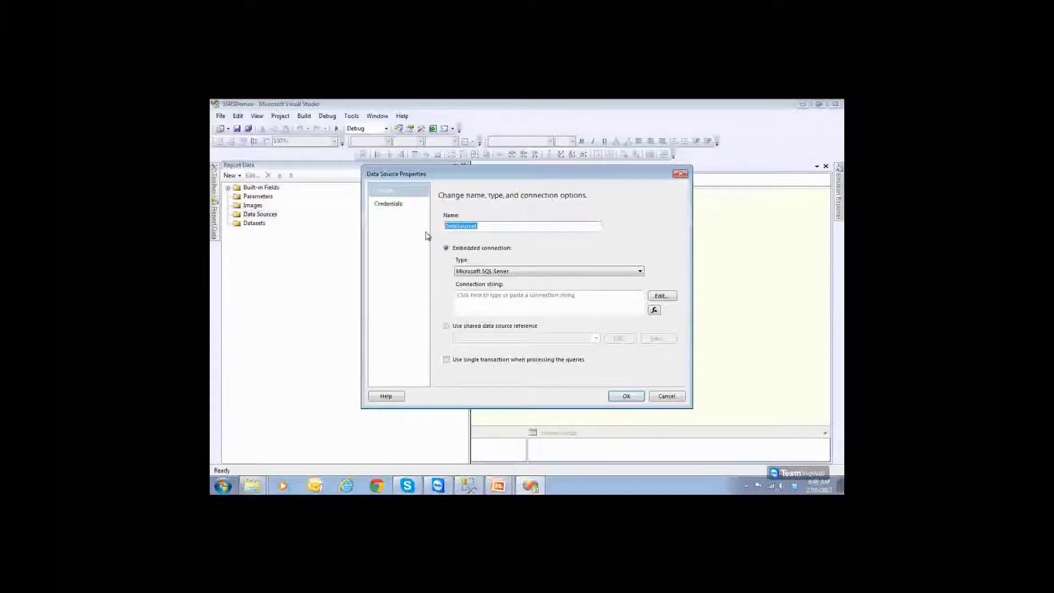
pyautogui.write('MyBank')
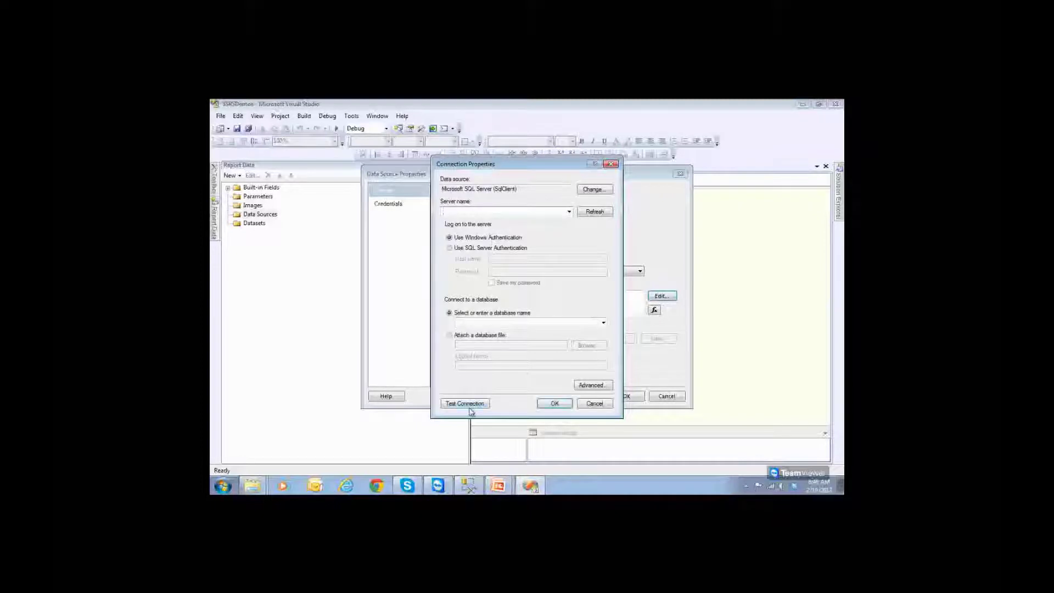
pyautogui.click(603, 323)
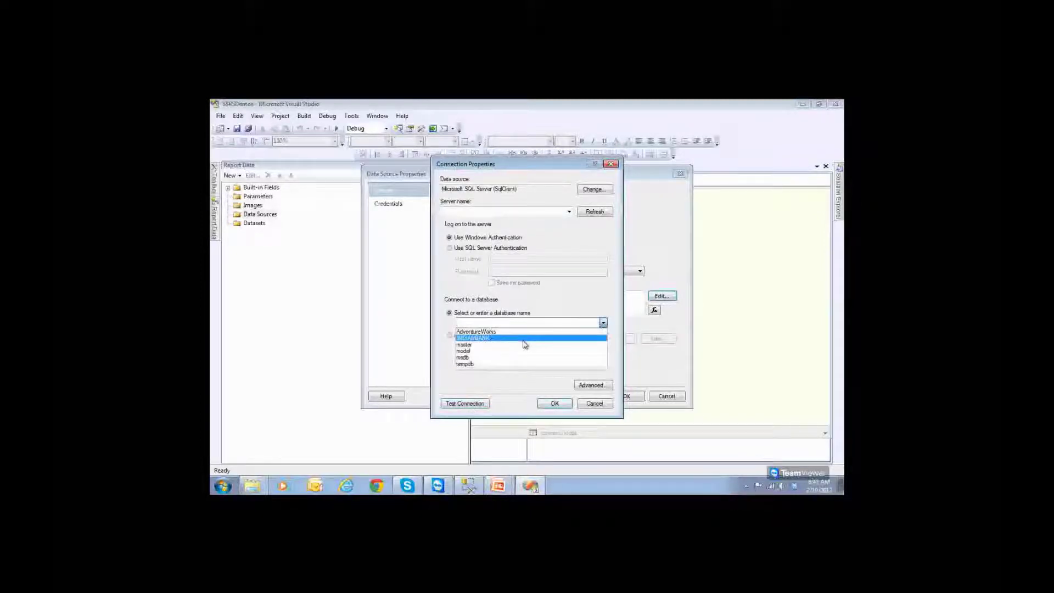
pyautogui.click(523, 339)
pyautogui.click(555, 404)
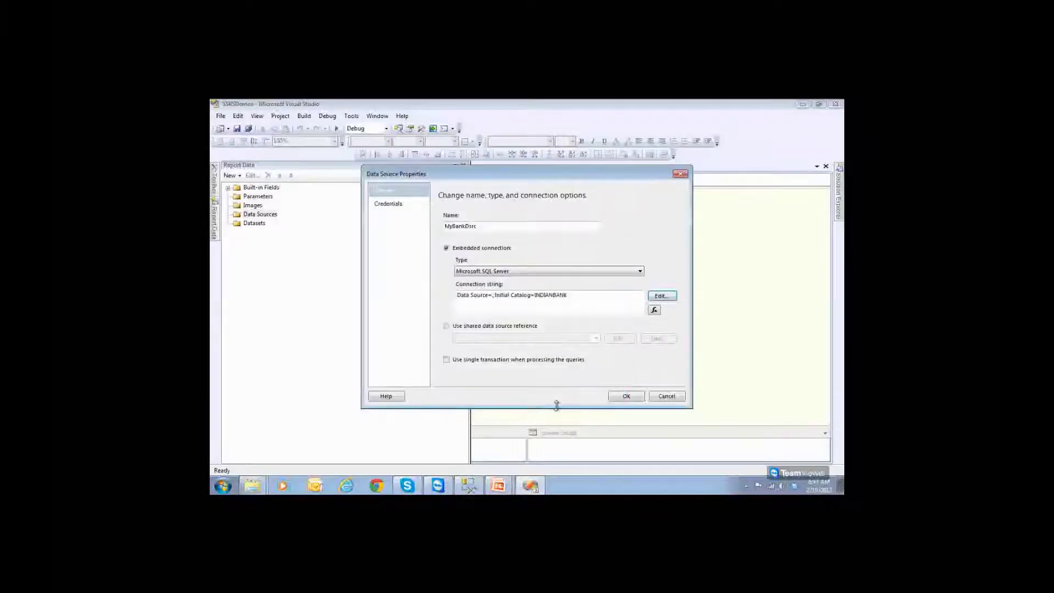
pyautogui.press('Return')
# - Add a dataset named CustomerData, embedded in the report and based on the MyBankDsrc data source, ready for its query text
pyautogui.click(255, 233)
pyautogui.rightClick(257, 234)
pyautogui.click(269, 240)
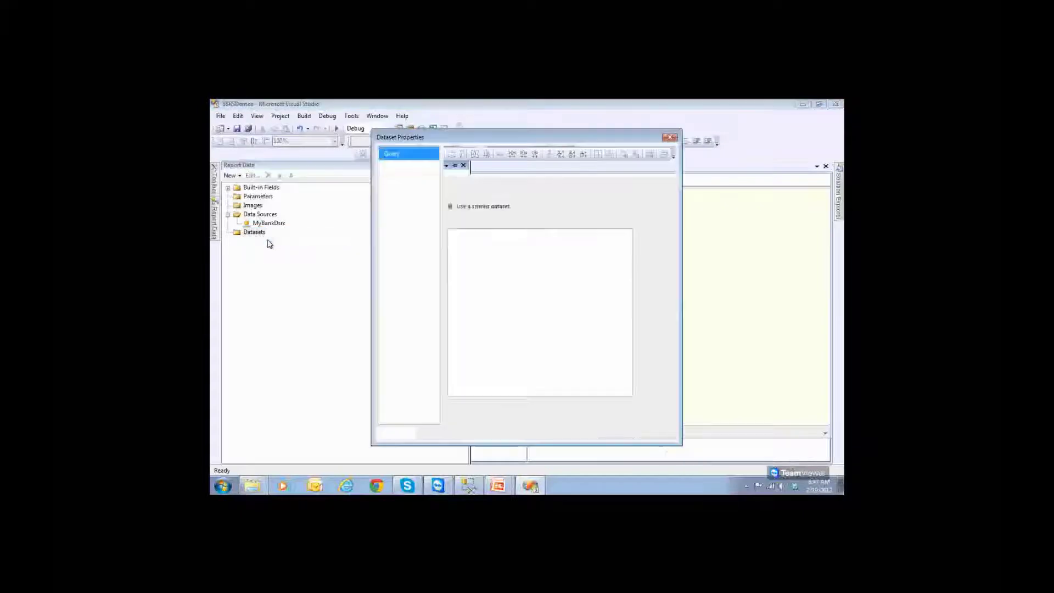
pyautogui.click(472, 193)
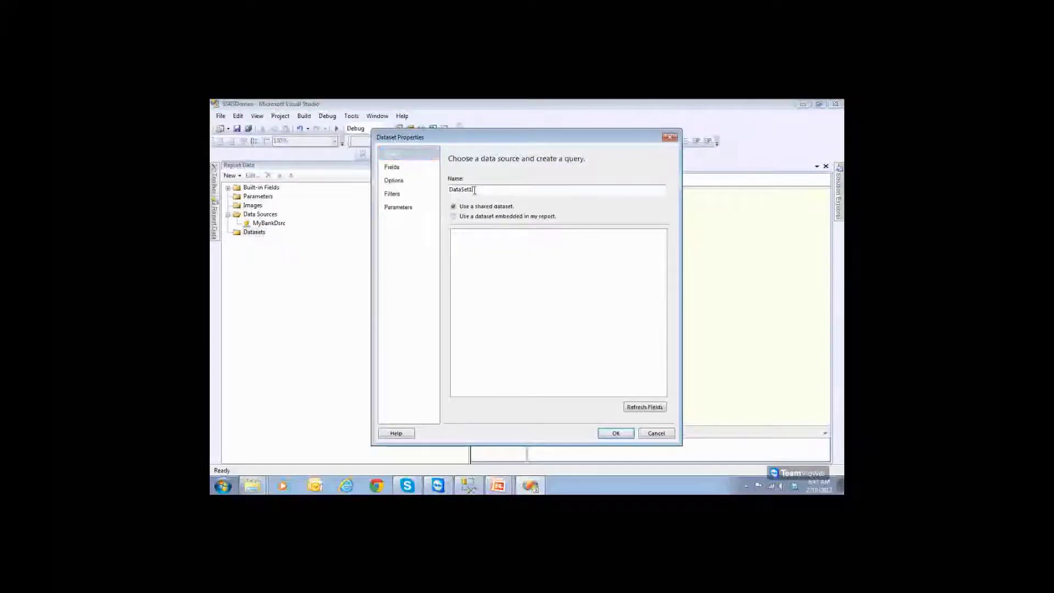
pyautogui.moveTo(473, 191); pyautogui.dragTo(427, 207)
pyautogui.write('customerD')
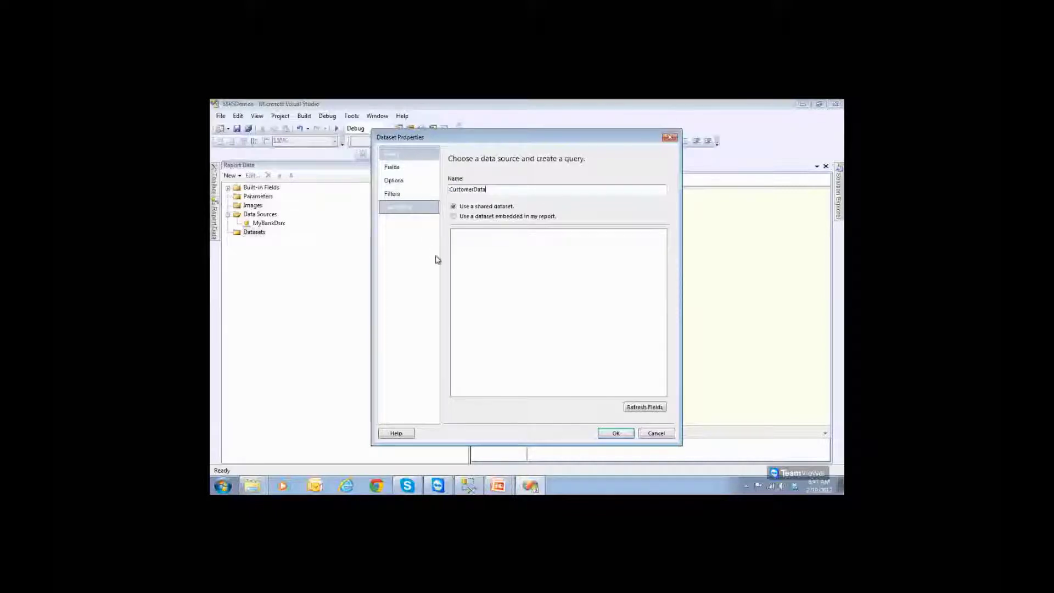
pyautogui.click(470, 217)
pyautogui.click(483, 245)
pyautogui.click(484, 254)
pyautogui.click(480, 311)
# - Switch to SQL Server Management Studio and run only the SELECT * FROM AMASTER query
pyautogui.press('super+d')
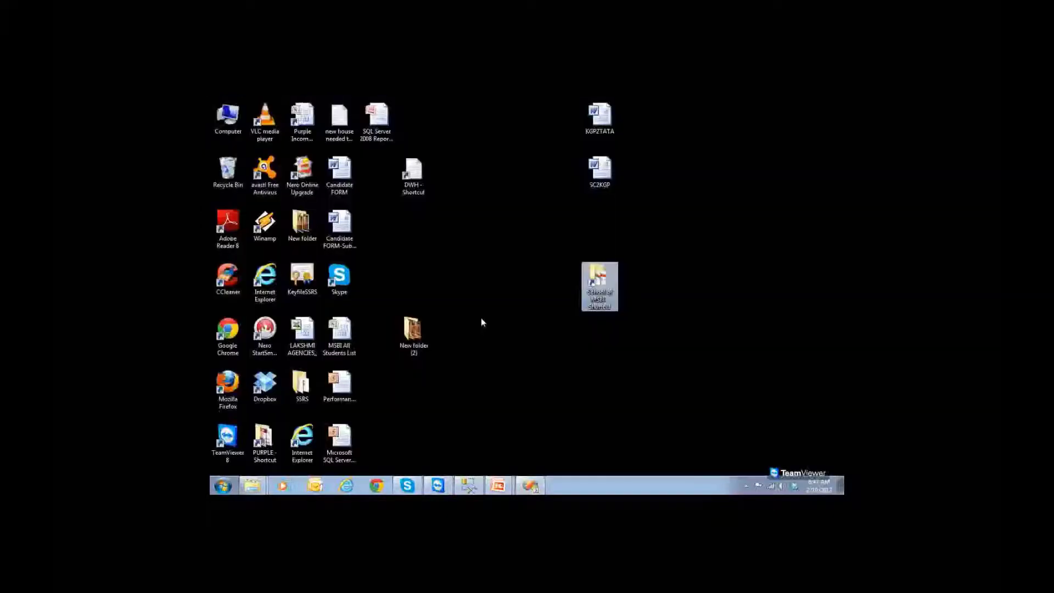
pyautogui.click(471, 486)
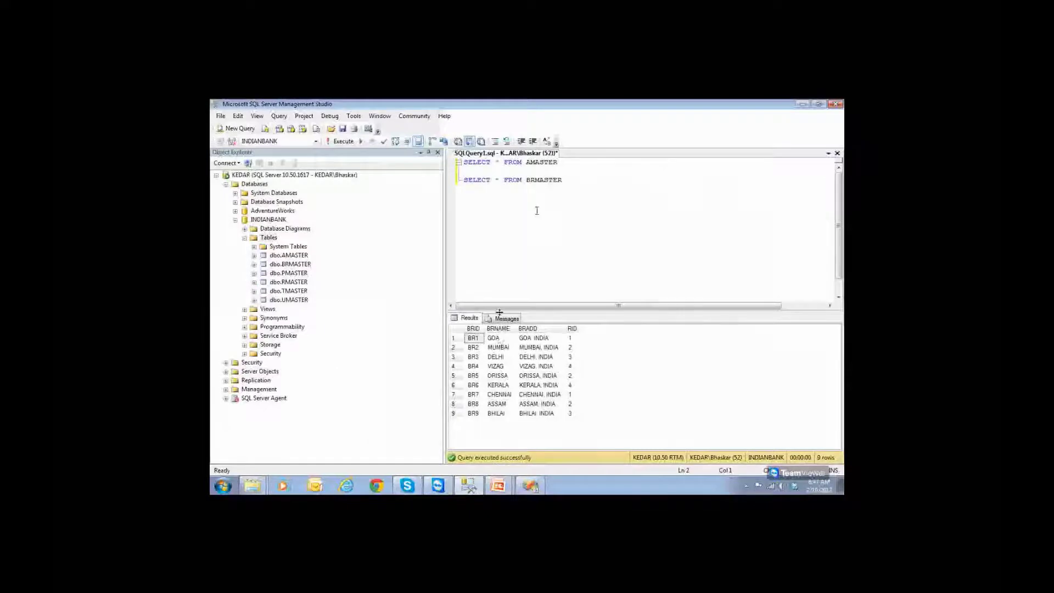
pyautogui.moveTo(565, 164); pyautogui.dragTo(549, 166)
pyautogui.click(561, 164)
pyautogui.moveTo(470, 168); pyautogui.dragTo(463, 163)
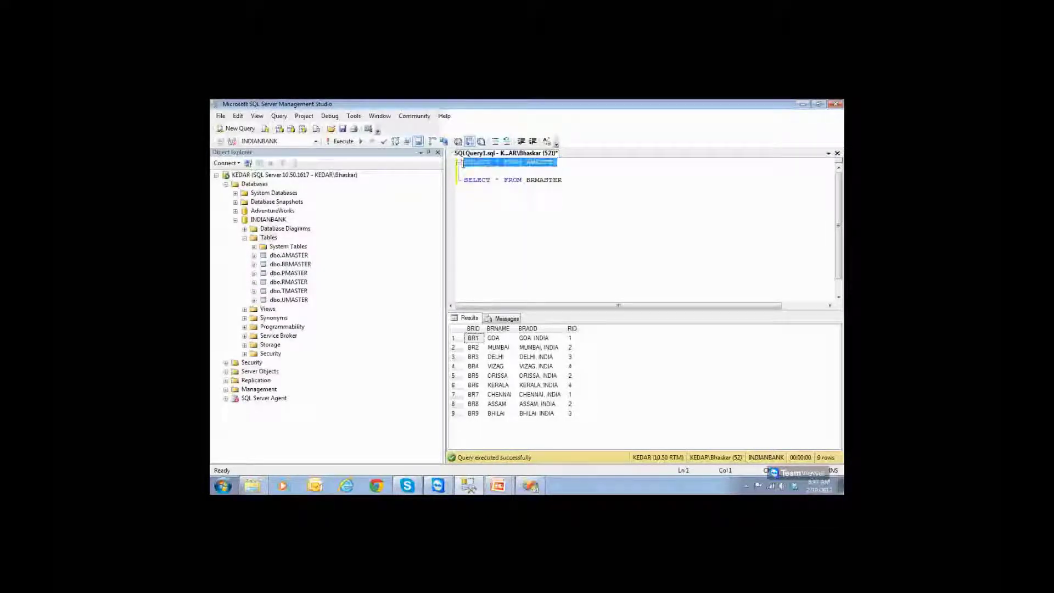
pyautogui.press('F5')
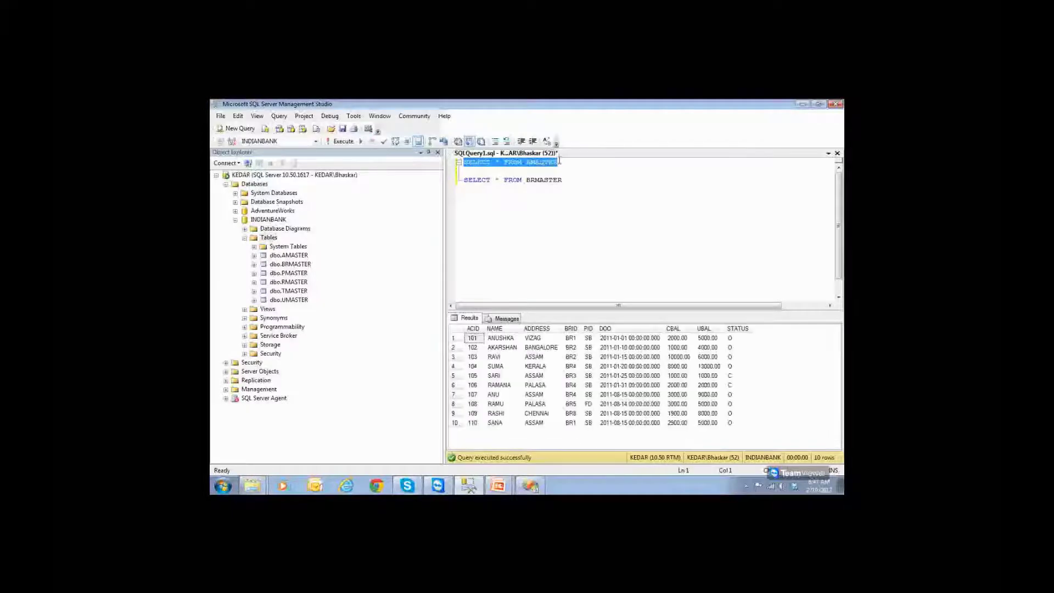
# - Split the AMASTER query so that FROM AMASTER starts on its own line
pyautogui.click(559, 162)
pyautogui.press('Left')
pyautogui.press('Left')
pyautogui.press('Left')
pyautogui.press('Left')
pyautogui.press('Left')
pyautogui.press('Left')
pyautogui.press('Left')
pyautogui.press('Left')
pyautogui.press('Left')
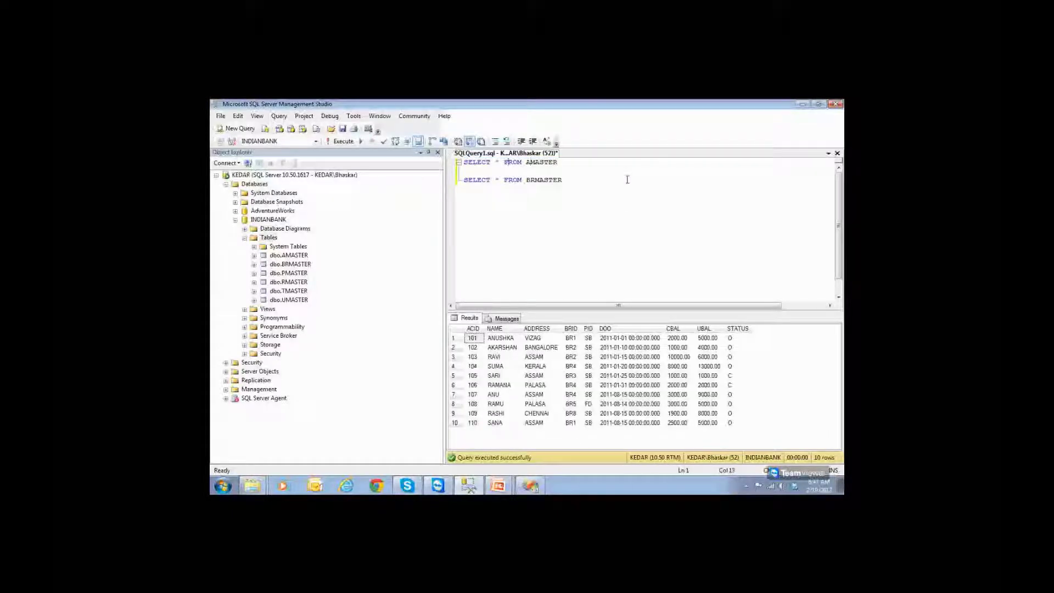
pyautogui.press('Return')
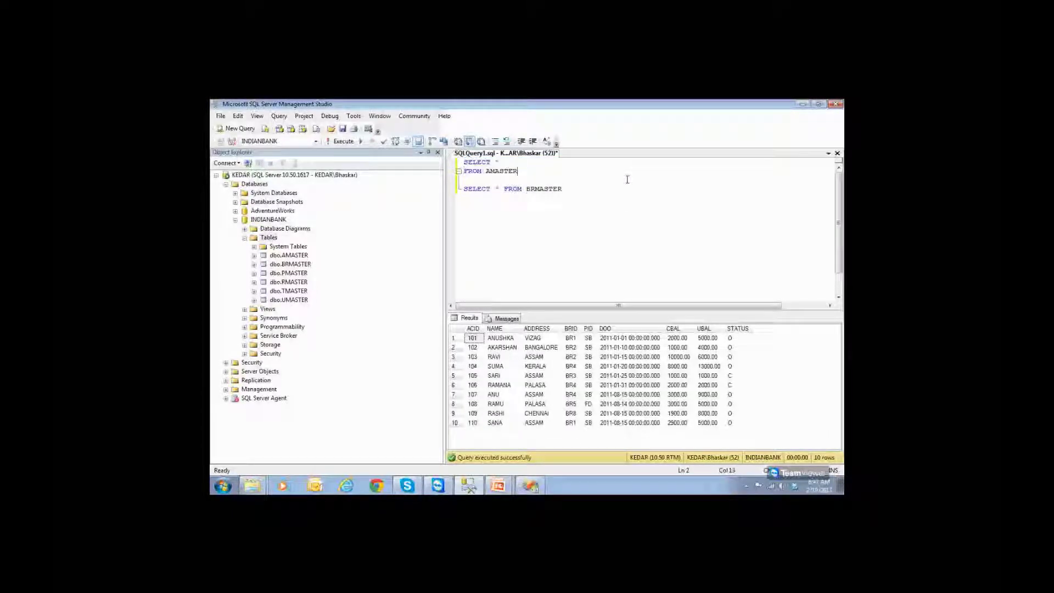
pyautogui.press('Return')
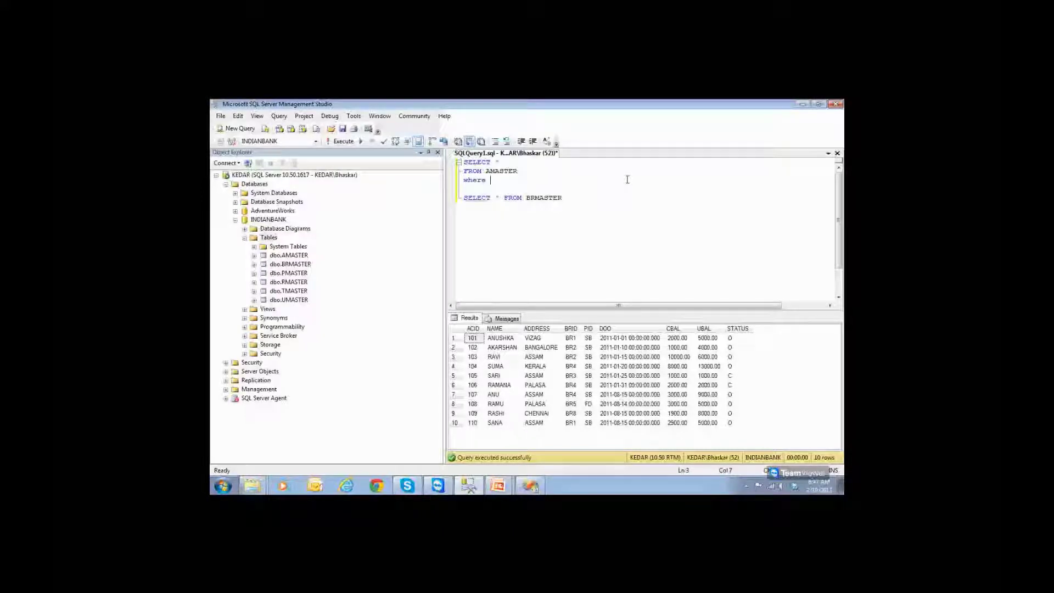
pyautogui.press('BackSpace')
pyautogui.press('BackSpace')
pyautogui.press('BackSpace')
pyautogui.press('BackSpace')
pyautogui.press('BackSpace')
pyautogui.press('BackSpace')
pyautogui.press('BackSpace')
pyautogui.write('WHERE BRID ')
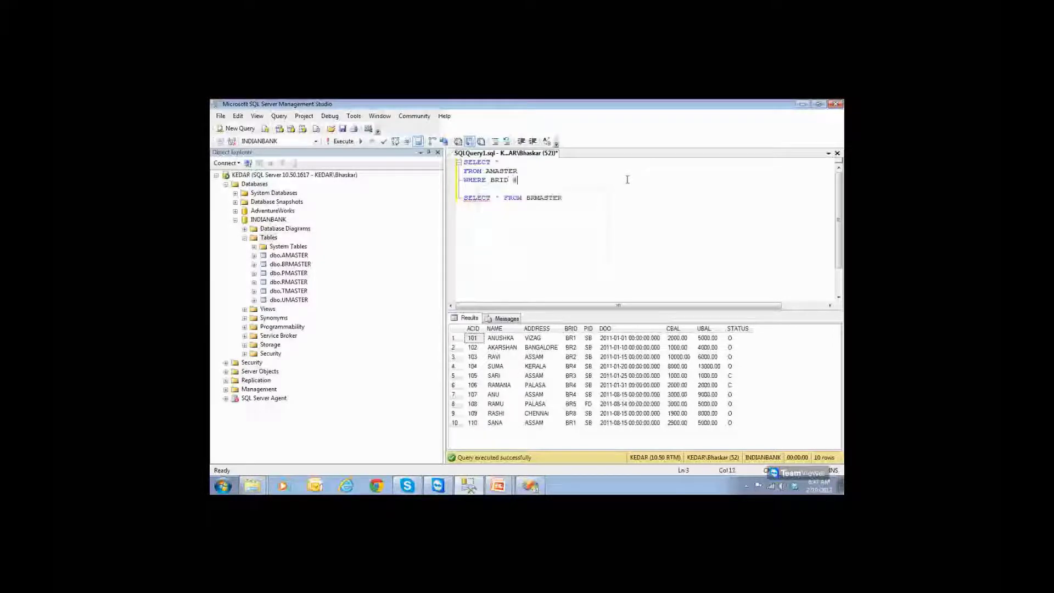
pyautogui.write('@BR')
pyautogui.write('=')
# - Copy the parameterized AMASTER query into the CustomerData dataset's query in Visual Studio and save the dataset
pyautogui.moveTo(544, 180); pyautogui.dragTo(459, 165)
pyautogui.hotkey('ctrl', 'c')
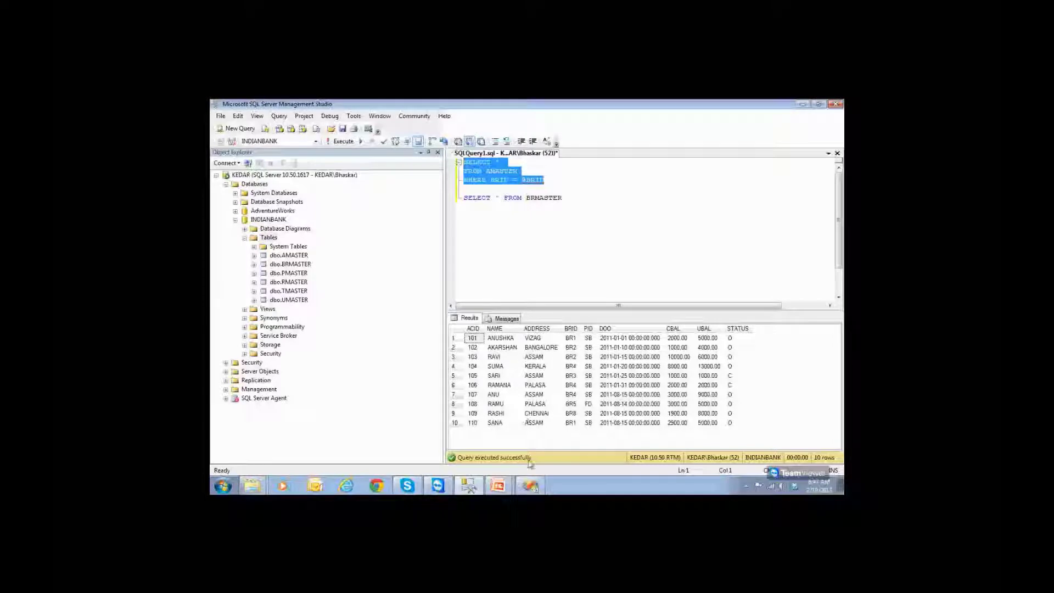
pyautogui.click(528, 488)
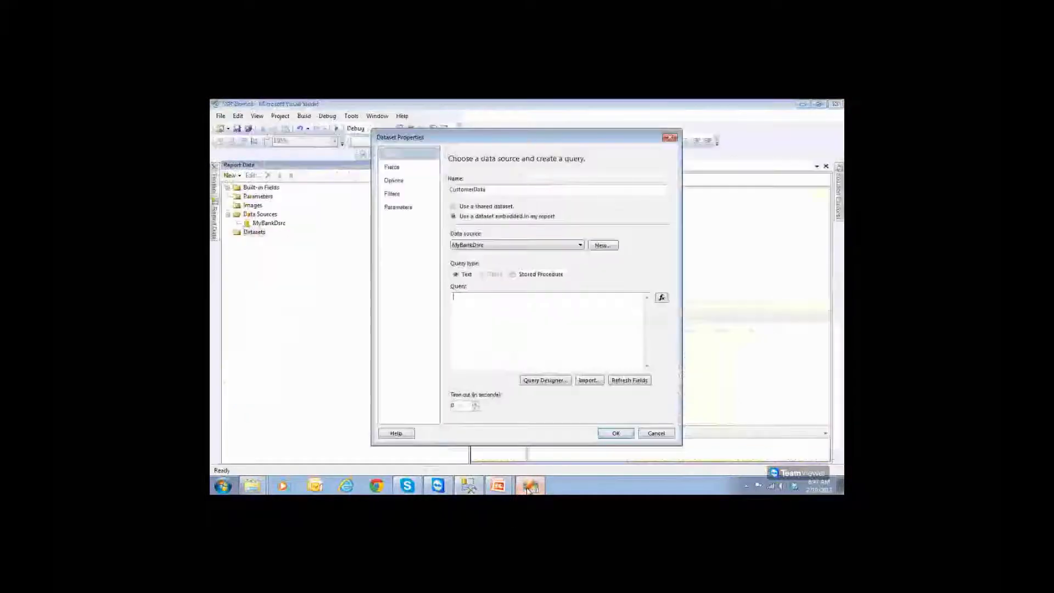
pyautogui.hotkey('ctrl', 'v')
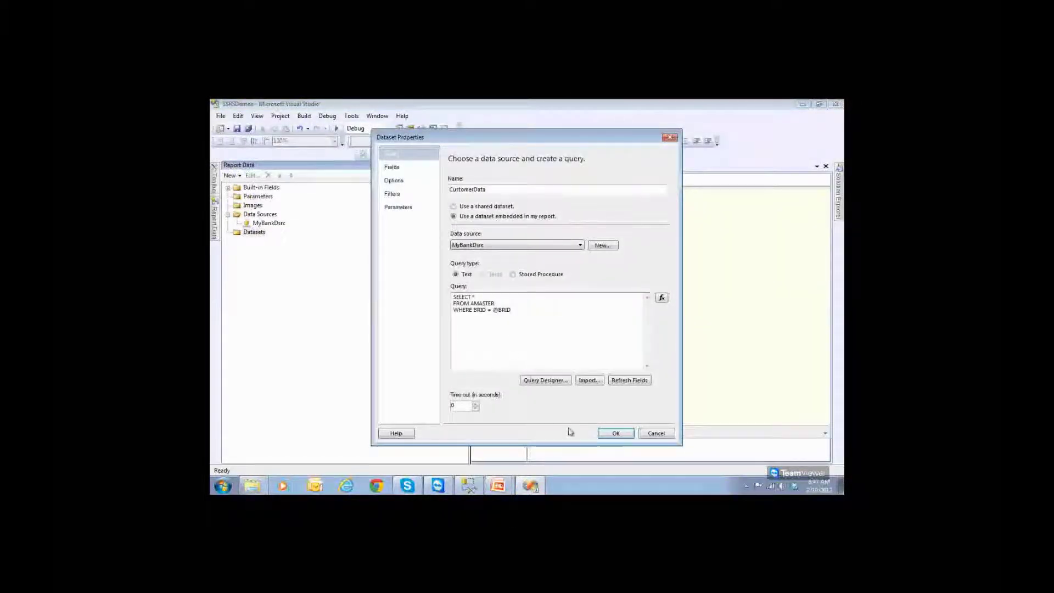
pyautogui.click(611, 435)
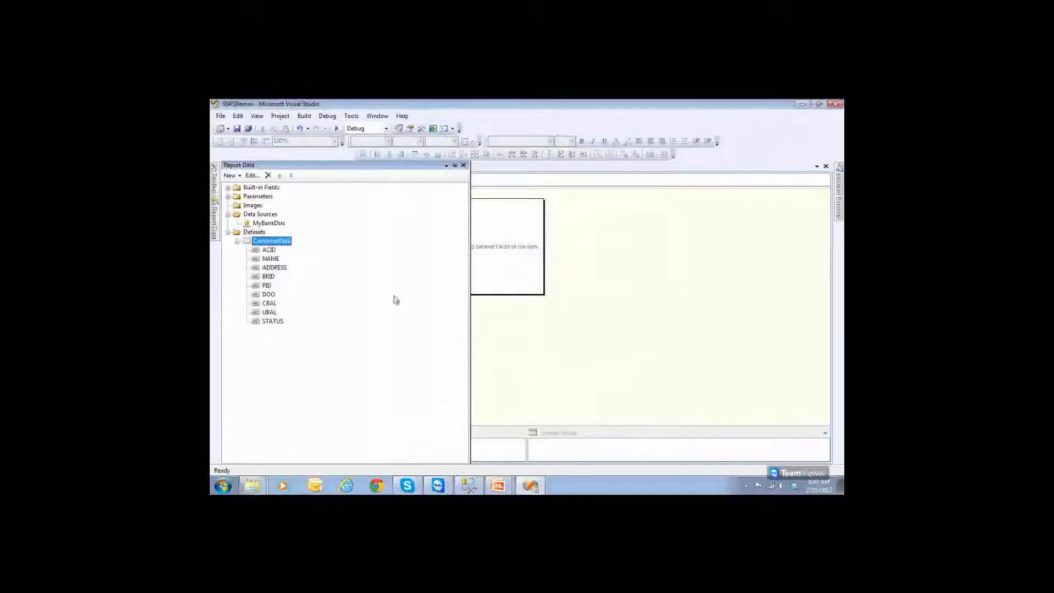
# - Insert a table on the report body and move it closer to the body's upper-left corner
pyautogui.click(213, 179)
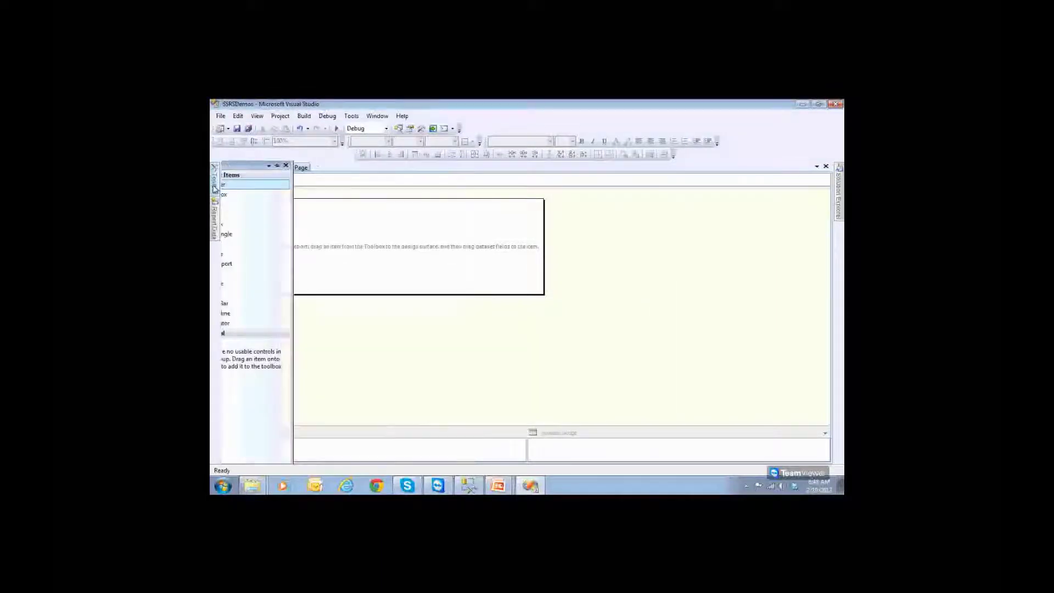
pyautogui.moveTo(245, 216); pyautogui.dragTo(302, 223)
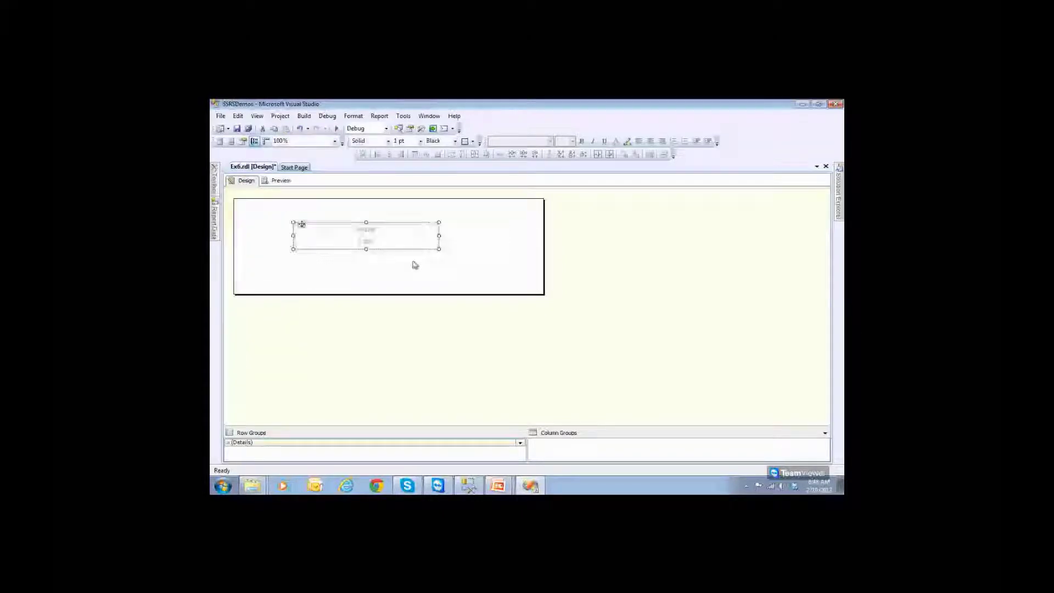
pyautogui.moveTo(438, 245); pyautogui.dragTo(479, 269)
pyautogui.moveTo(341, 244); pyautogui.dragTo(292, 216)
# - Assign the ACID, NAME and CBAL fields to the table's three detail cells, in that order
pyautogui.click(329, 233)
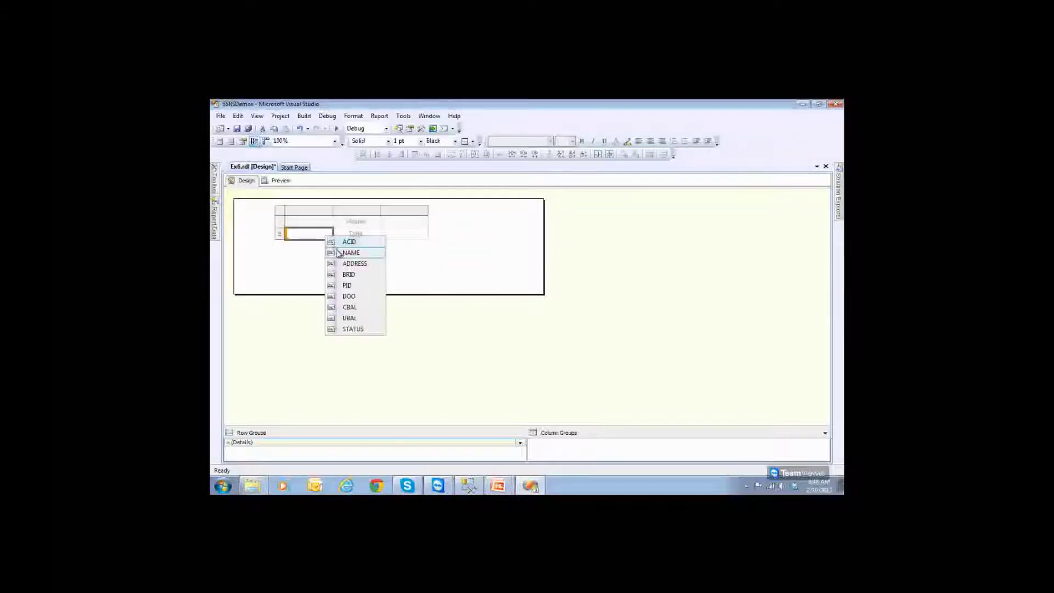
pyautogui.click(345, 241)
pyautogui.click(378, 232)
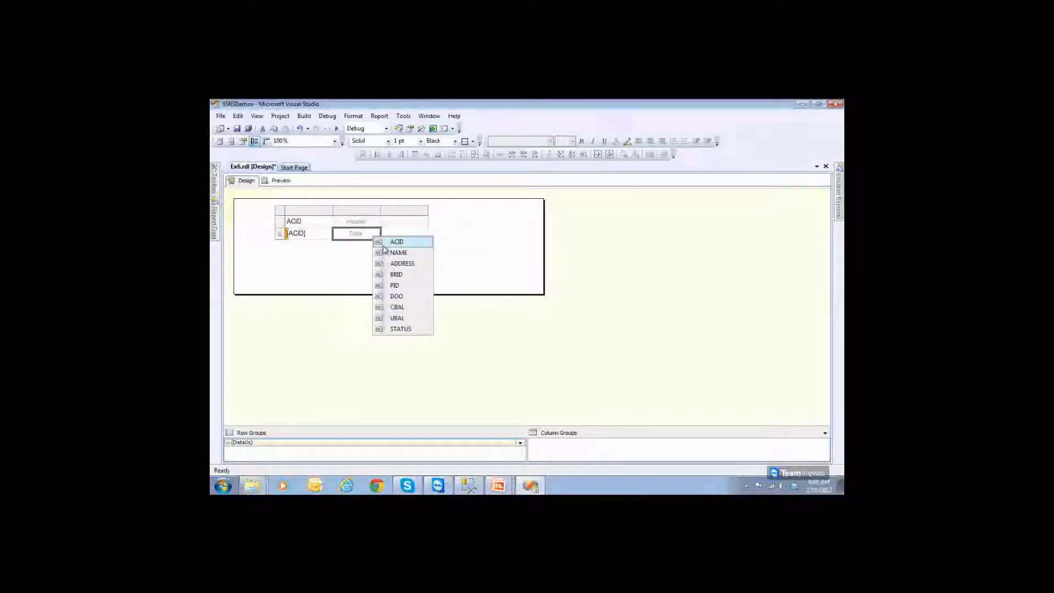
pyautogui.click(384, 252)
pyautogui.click(424, 233)
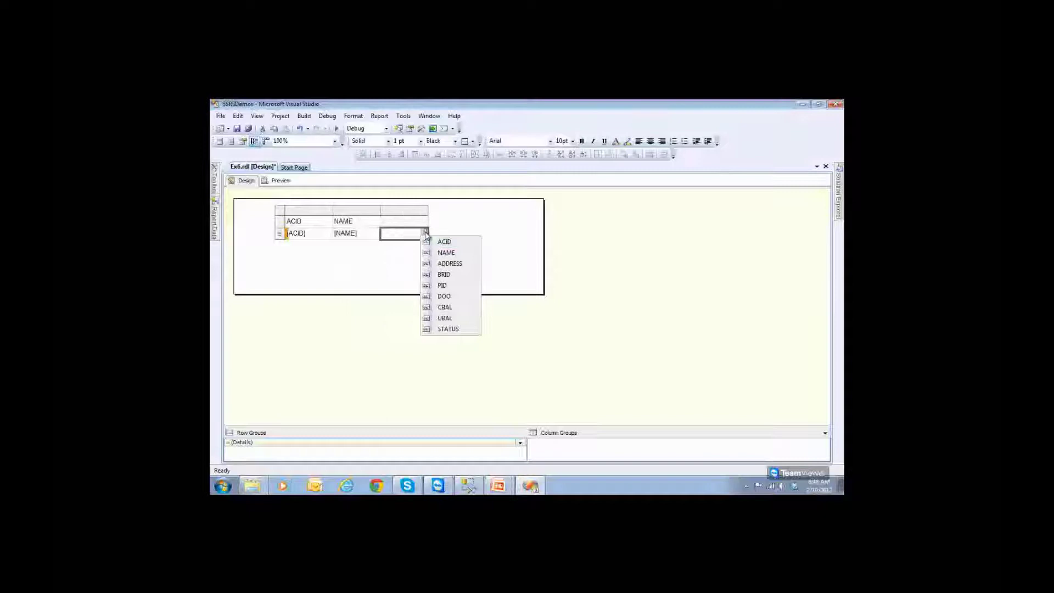
pyautogui.click(445, 307)
# - Insert a column to the right of CBAL in the table and assign the BRID field to its detail cell
pyautogui.click(417, 211)
pyautogui.rightClick(418, 213)
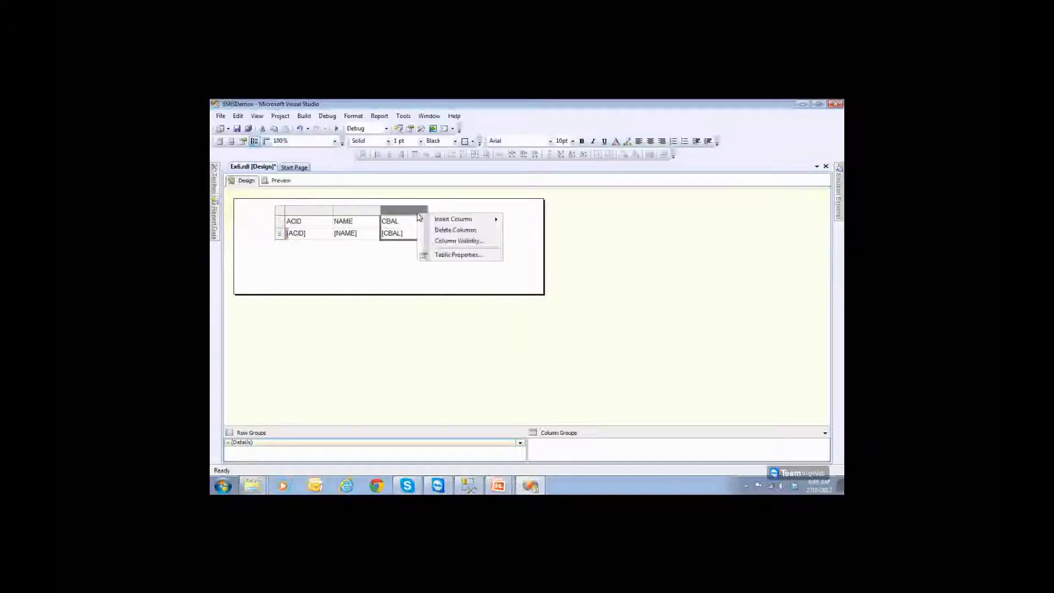
pyautogui.moveTo(456, 220)
pyautogui.click(519, 231)
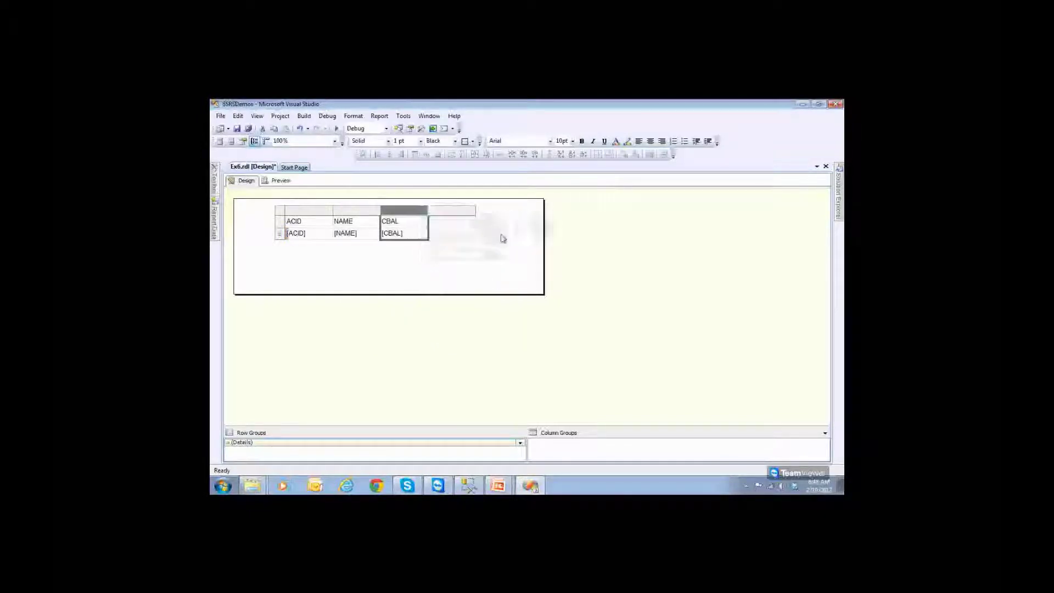
pyautogui.click(471, 233)
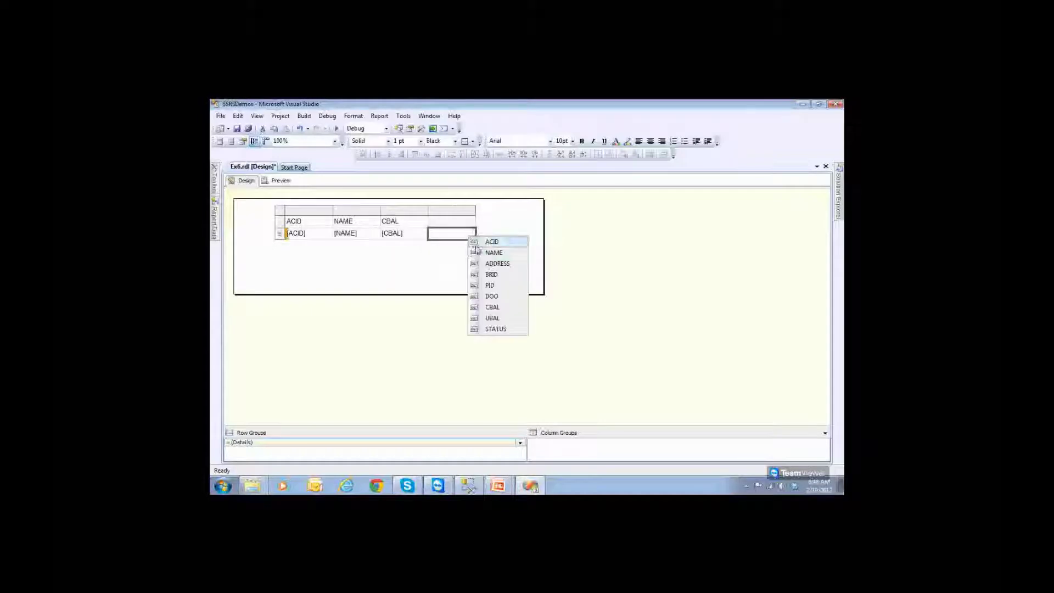
pyautogui.click(494, 277)
# - Make the table's header row text bold and blue, without underlining
pyautogui.click(301, 221)
pyautogui.click(280, 221)
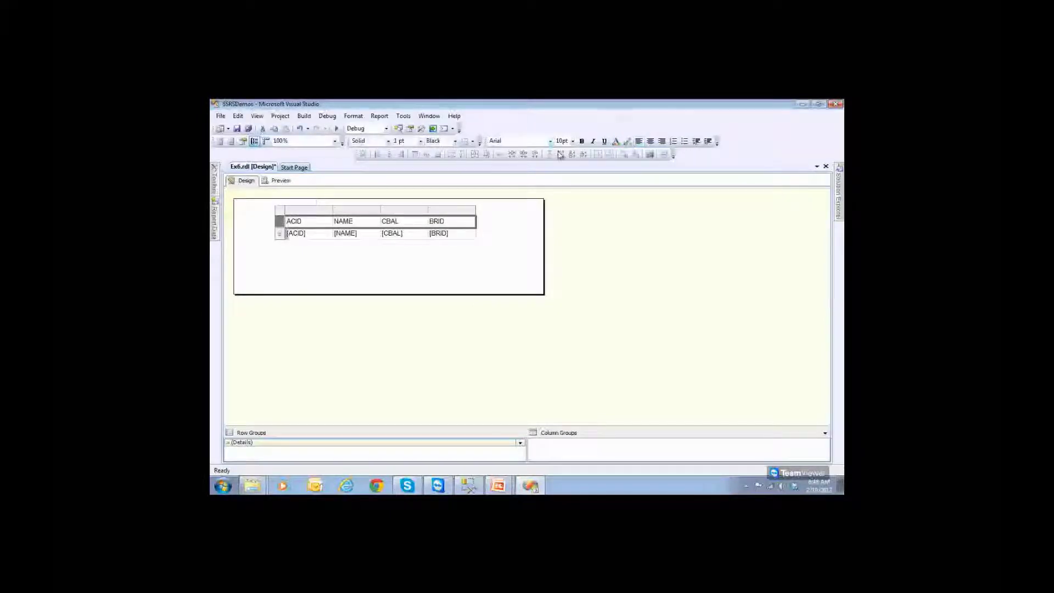
pyautogui.click(581, 141)
pyautogui.click(604, 141)
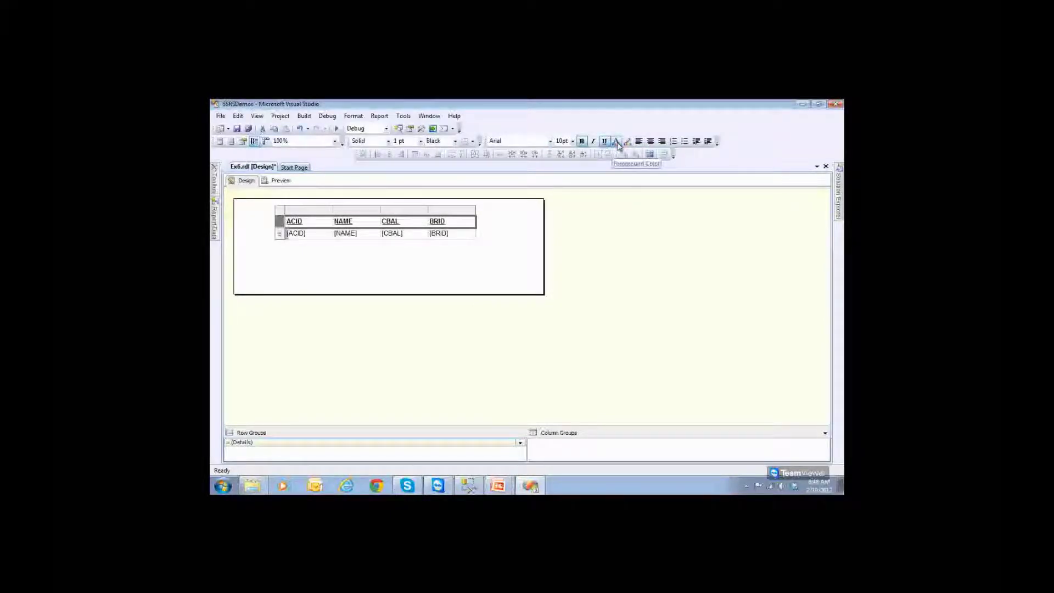
pyautogui.click(604, 141)
pyautogui.click(616, 141)
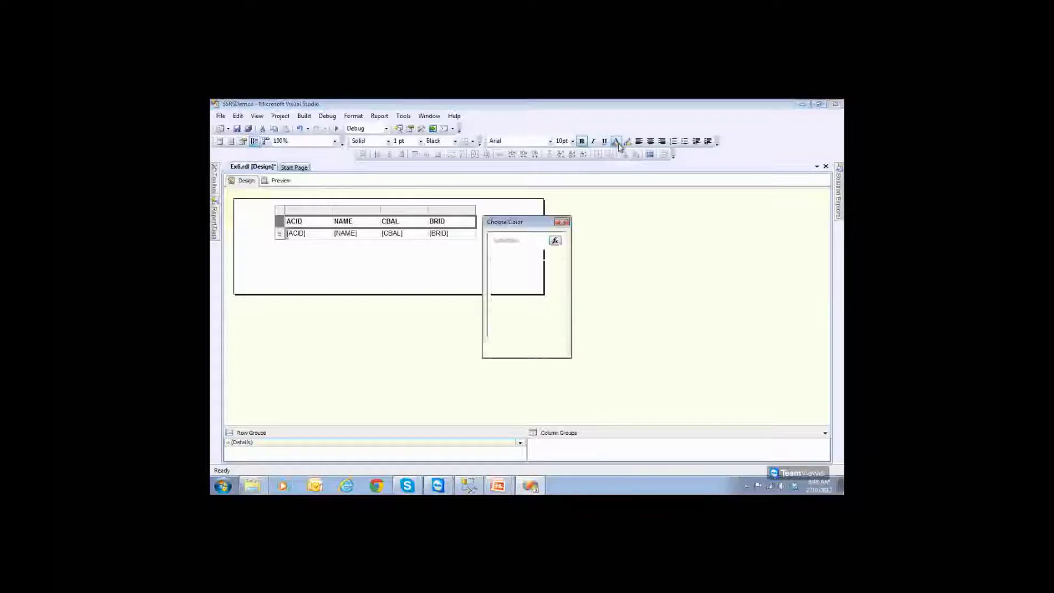
pyautogui.click(540, 274)
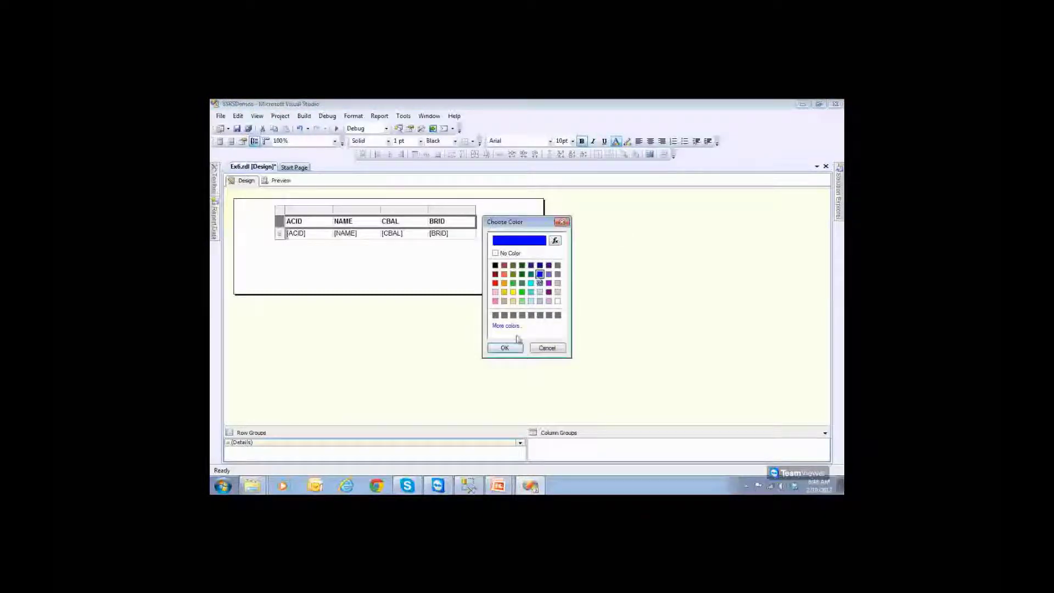
pyautogui.click(518, 346)
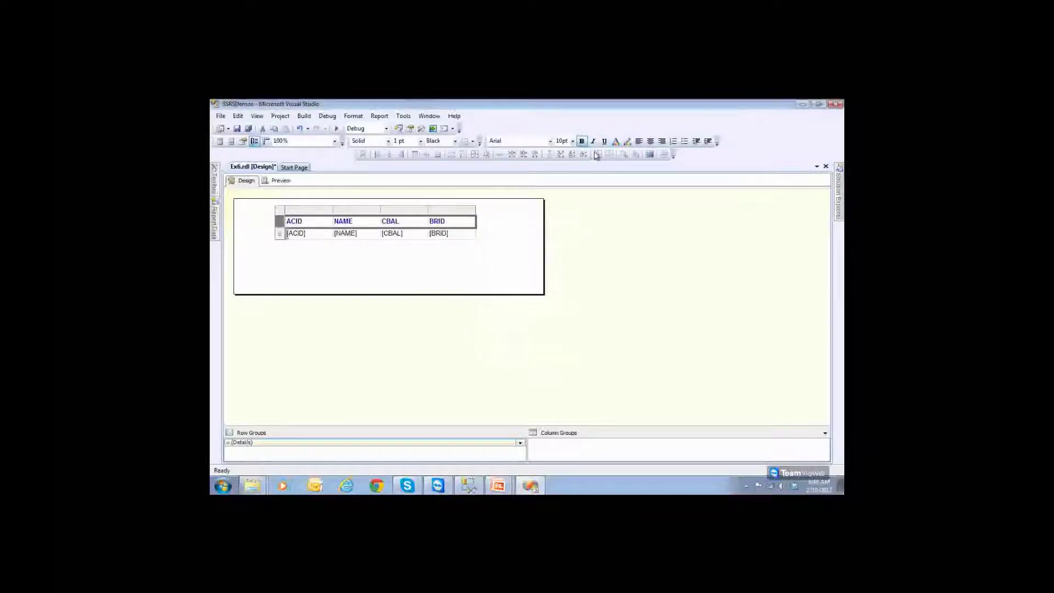
# - Give the table's header row a yellow background and save the report
pyautogui.click(628, 141)
pyautogui.click(513, 291)
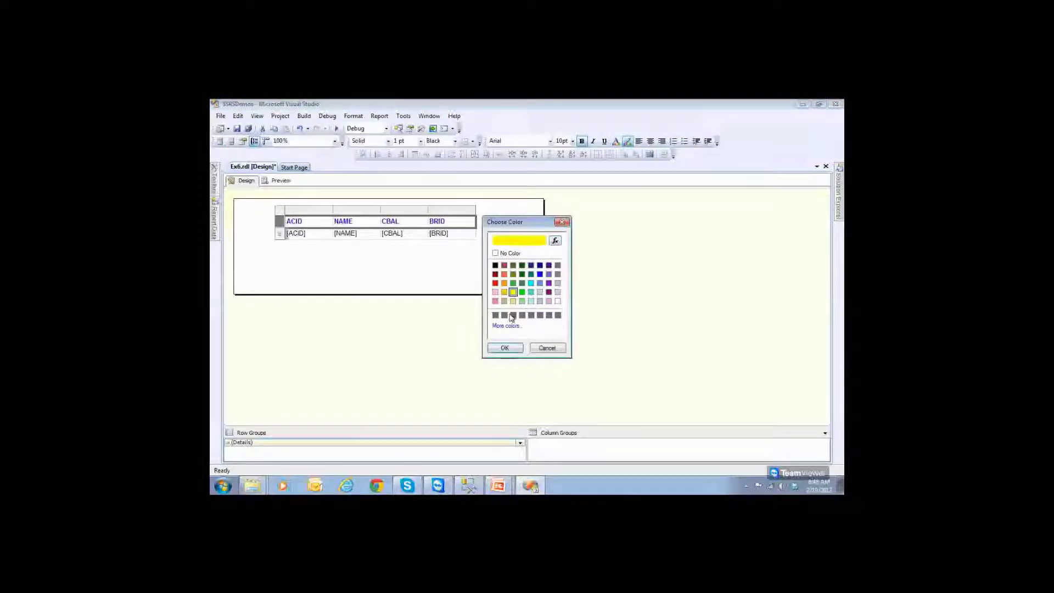
pyautogui.click(505, 349)
pyautogui.click(238, 129)
# - Preview the report with BRID bR1, and run it again with BRID br2
pyautogui.click(280, 181)
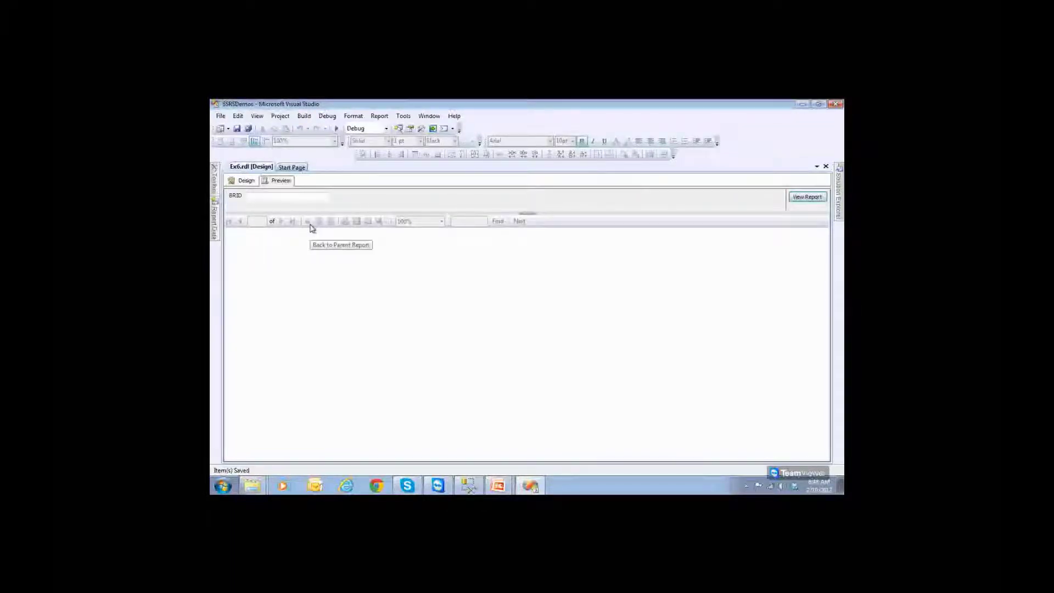
pyautogui.click(267, 196)
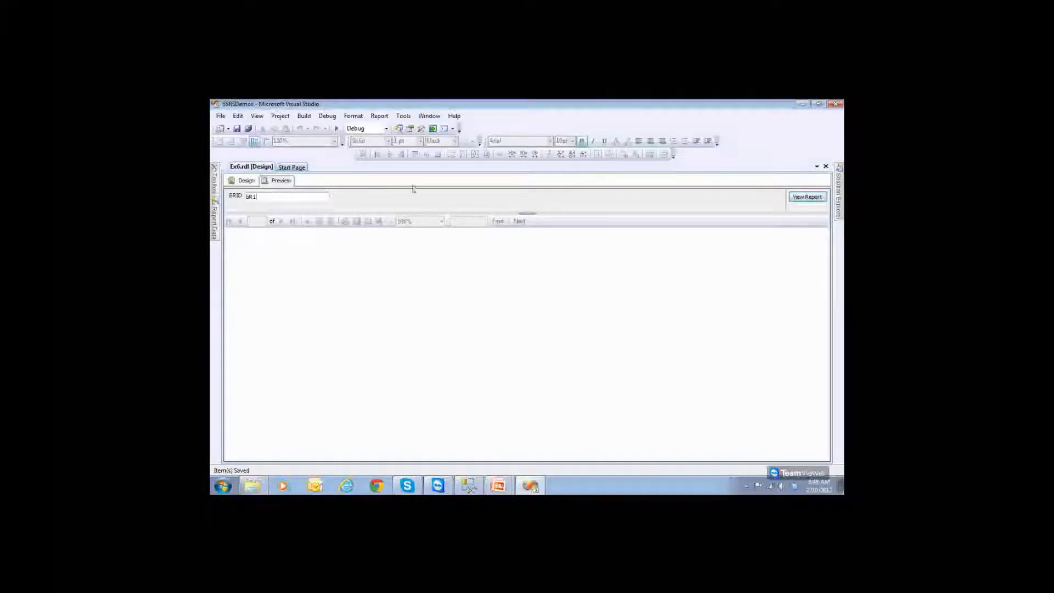
pyautogui.click(807, 199)
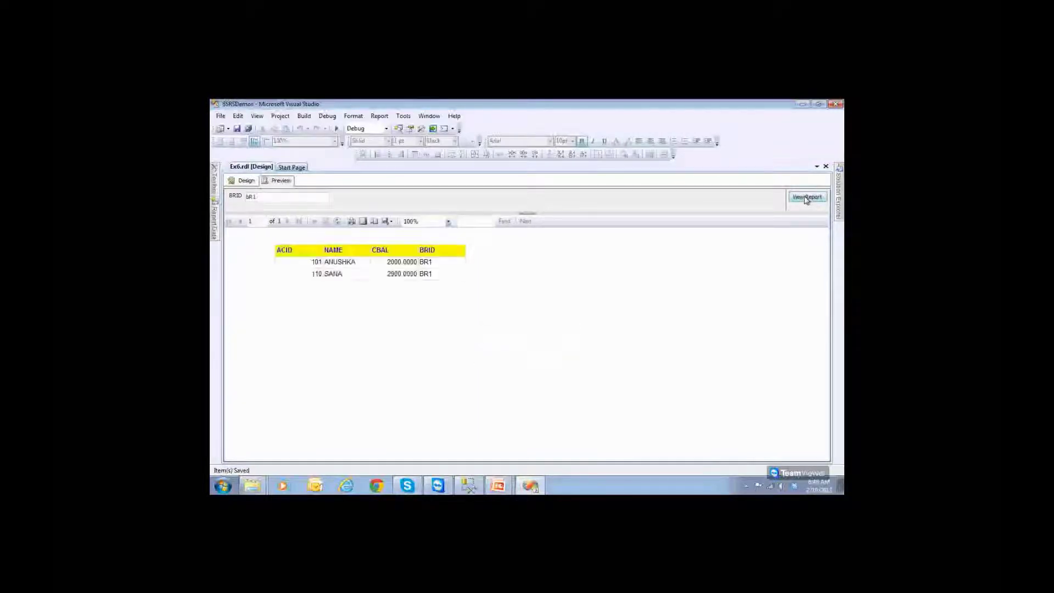
pyautogui.click(258, 198)
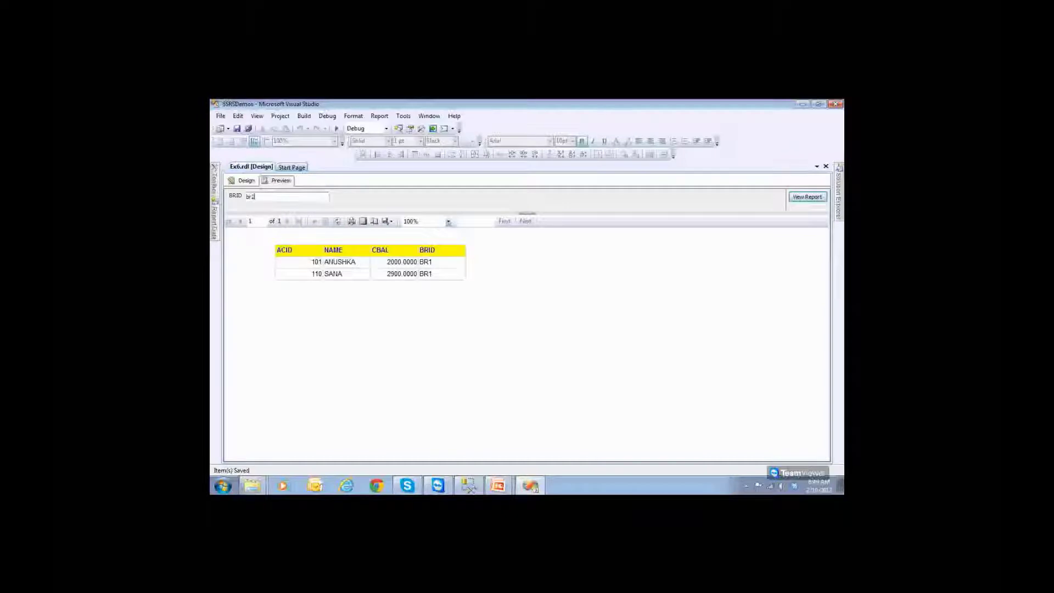
pyautogui.write('br2')
pyautogui.click(807, 197)
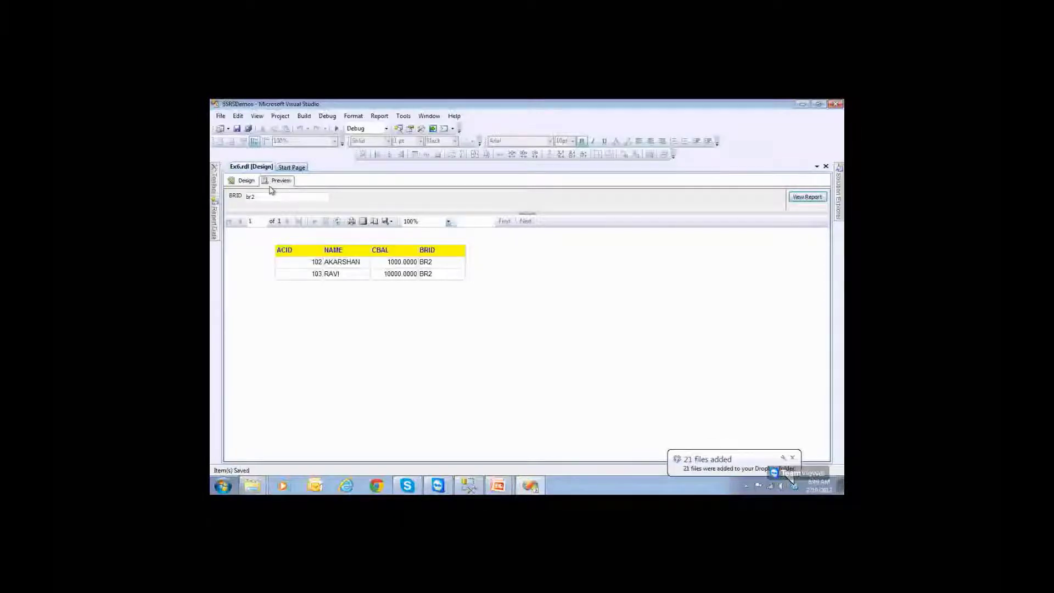
# - Return to the report design and switch to the PowerPoint slide show to read the requirements for the second report
pyautogui.click(246, 180)
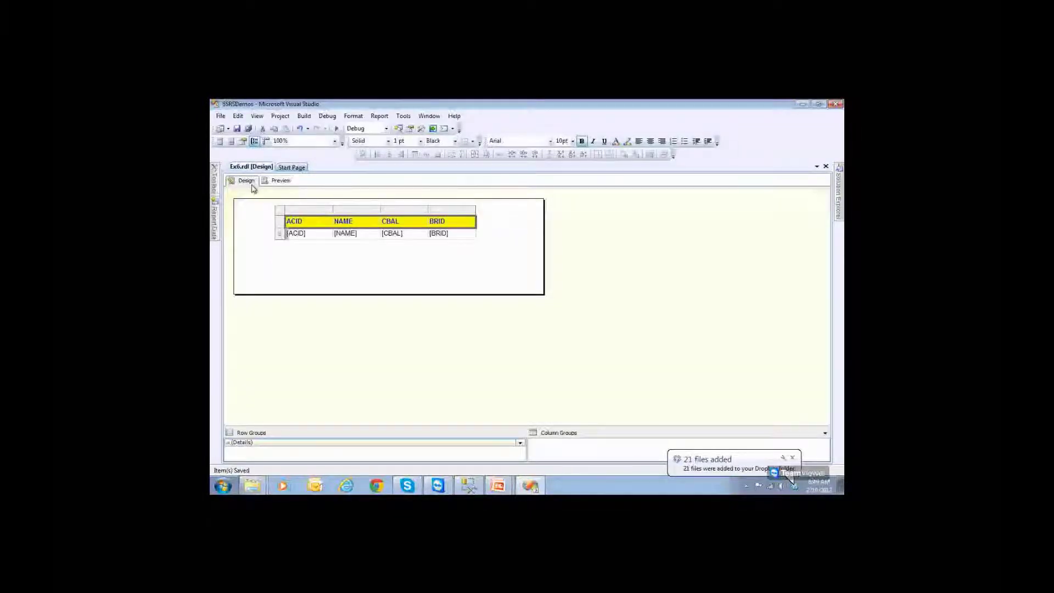
pyautogui.click(215, 198)
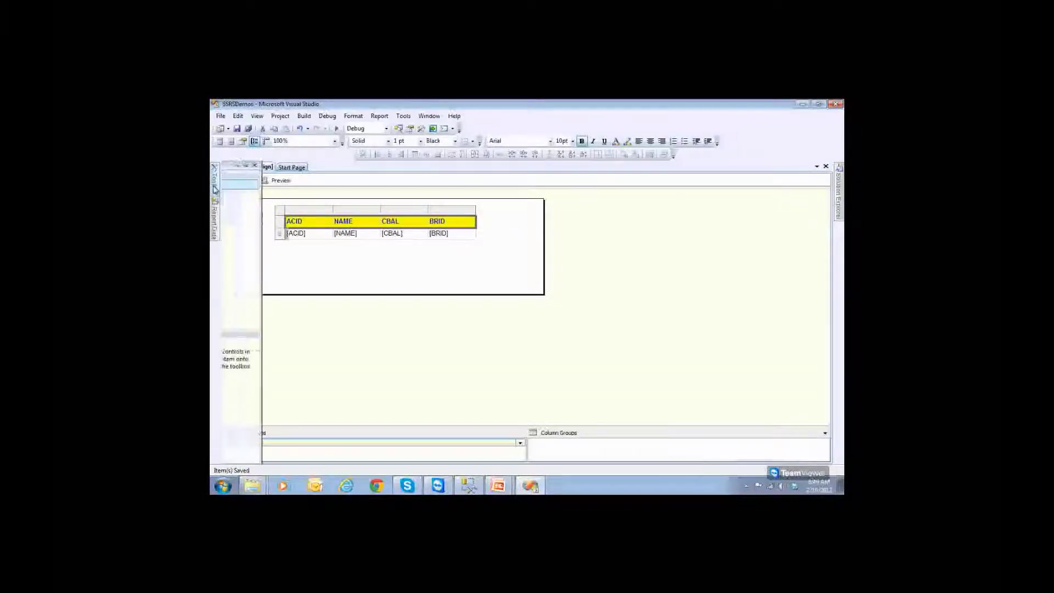
pyautogui.click(405, 279)
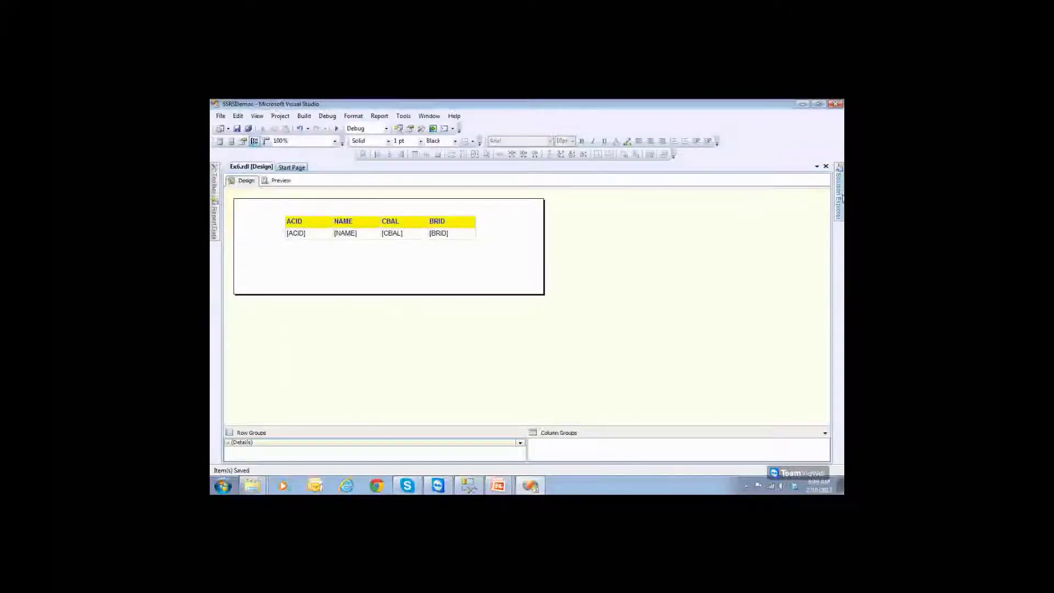
pyautogui.moveTo(839, 196)
pyautogui.click(750, 277)
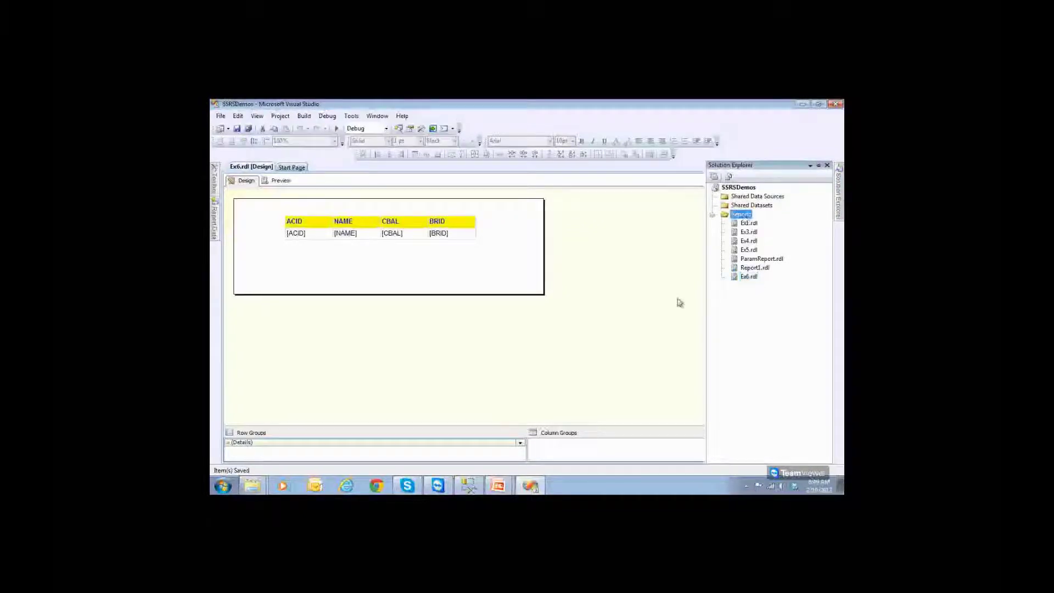
pyautogui.click(506, 488)
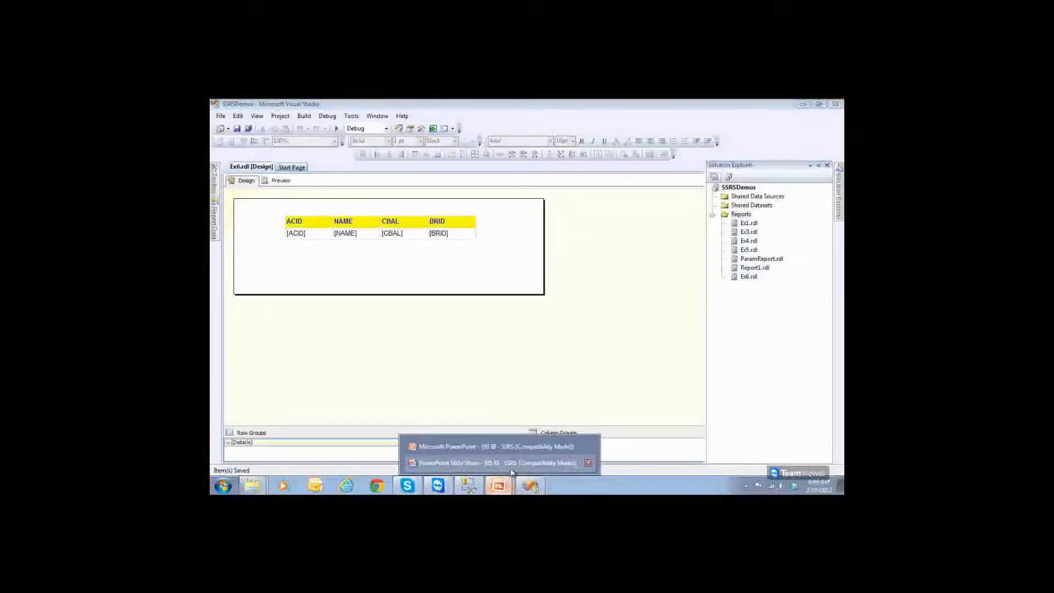
pyautogui.click(513, 464)
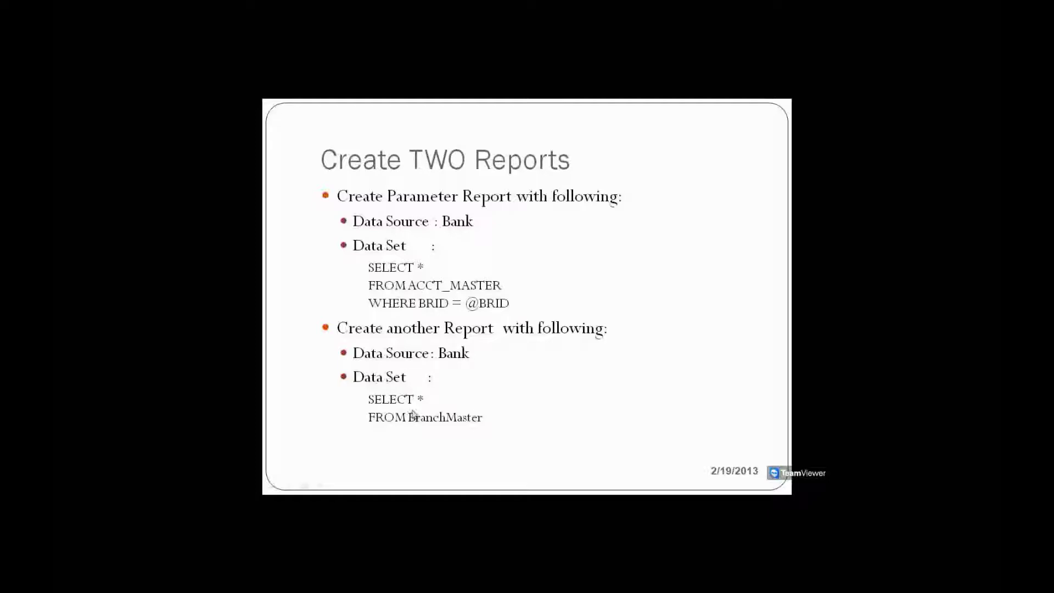
pyautogui.click(843, 167)
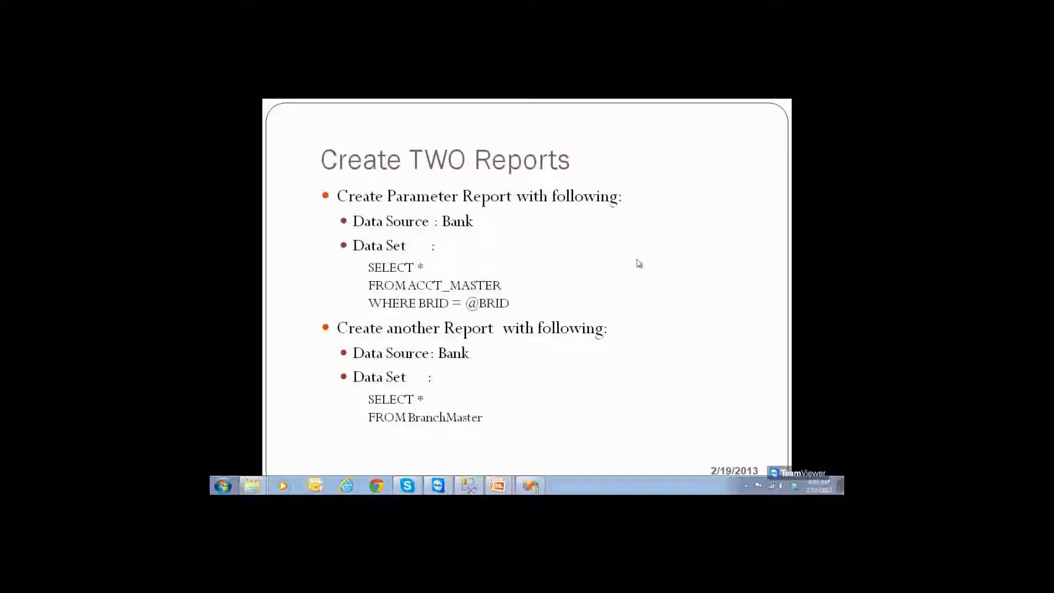
# - Switch back to Visual Studio and add a new empty report named Ex7 to the project's Reports folder
pyautogui.click(530, 485)
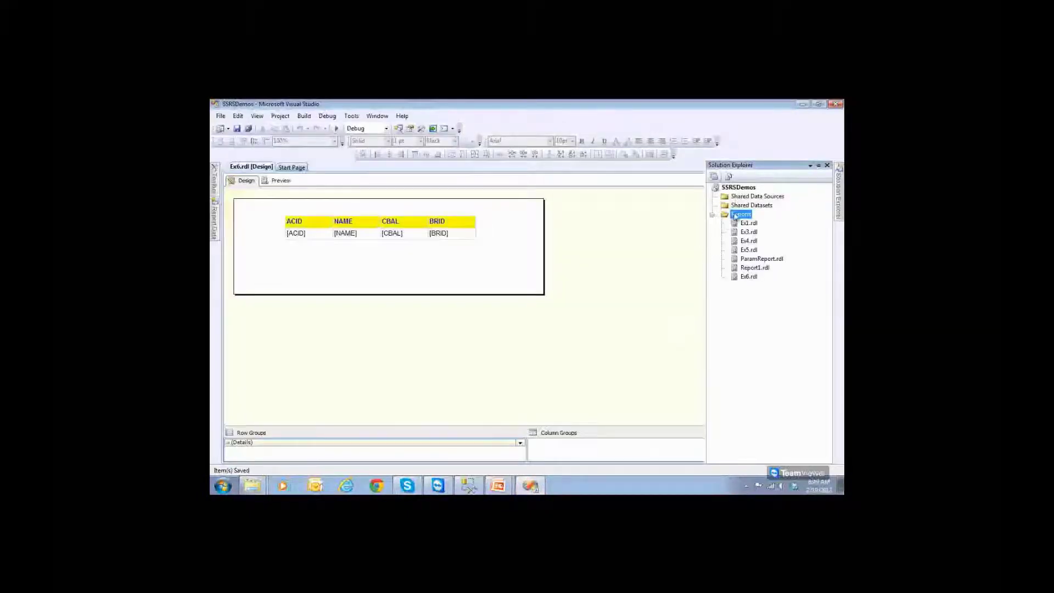
pyautogui.rightClick(738, 215)
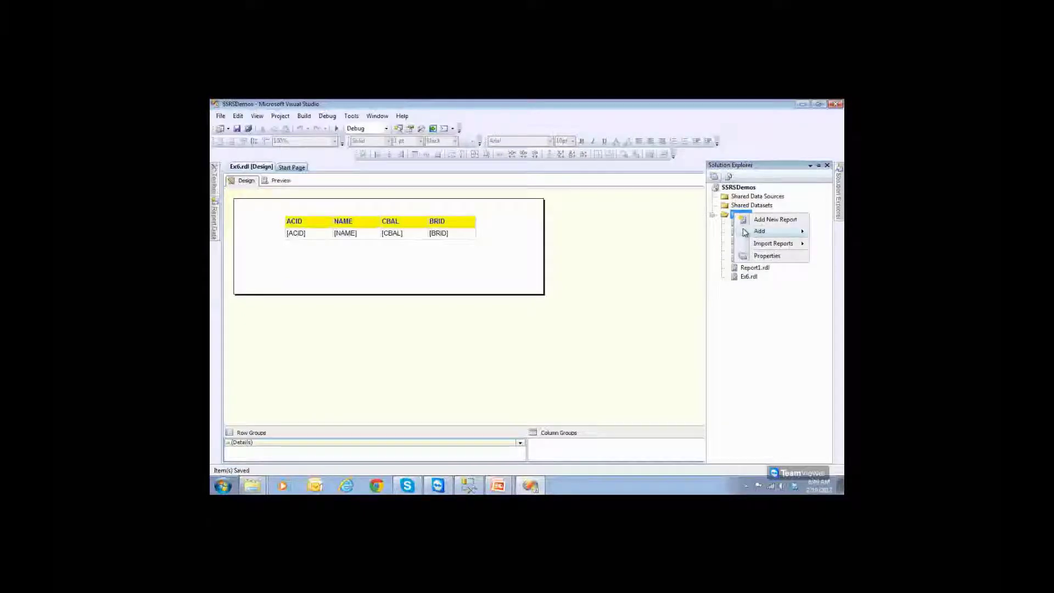
pyautogui.moveTo(747, 232)
pyautogui.click(693, 230)
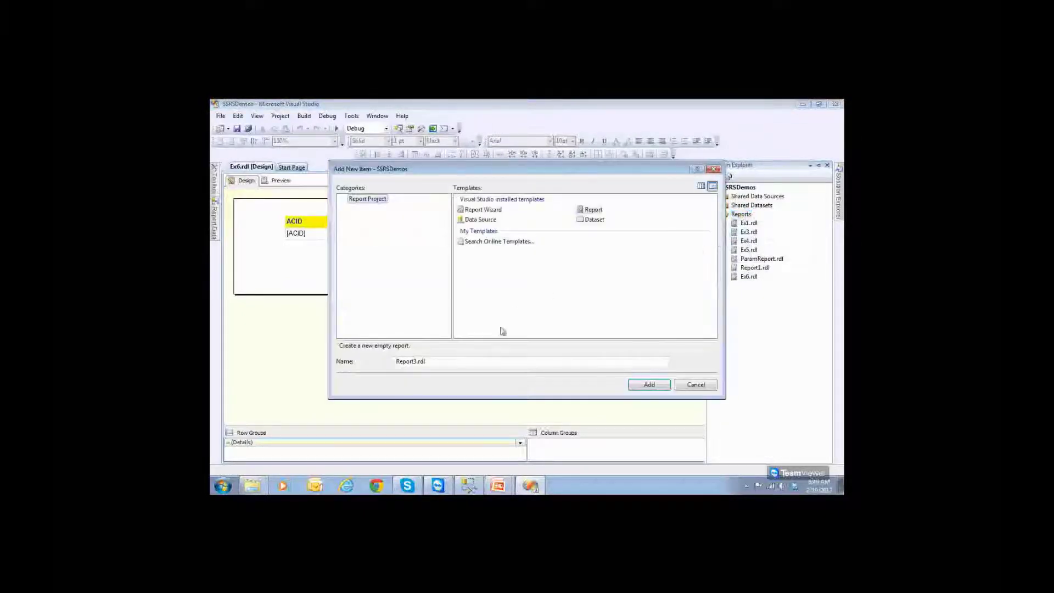
pyautogui.click(590, 209)
pyautogui.click(441, 362)
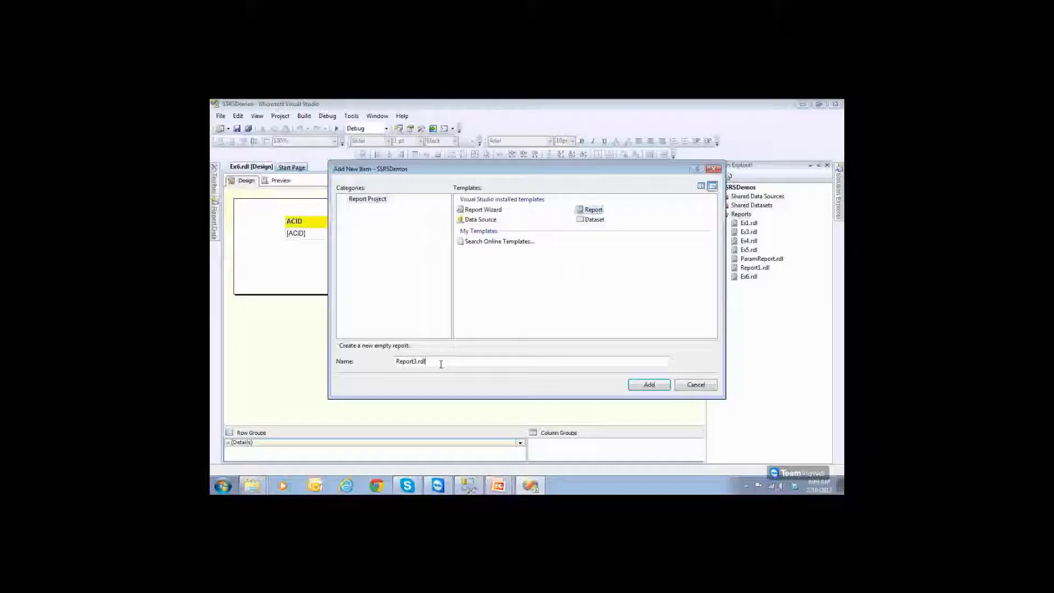
pyautogui.press('BackSpace')
pyautogui.press('BackSpace')
pyautogui.press('BackSpace')
pyautogui.press('BackSpace')
pyautogui.press('BackSpace')
pyautogui.press('BackSpace')
pyautogui.press('BackSpace')
pyautogui.press('BackSpace')
pyautogui.press('BackSpace')
pyautogui.press('BackSpace')
pyautogui.press('BackSpace')
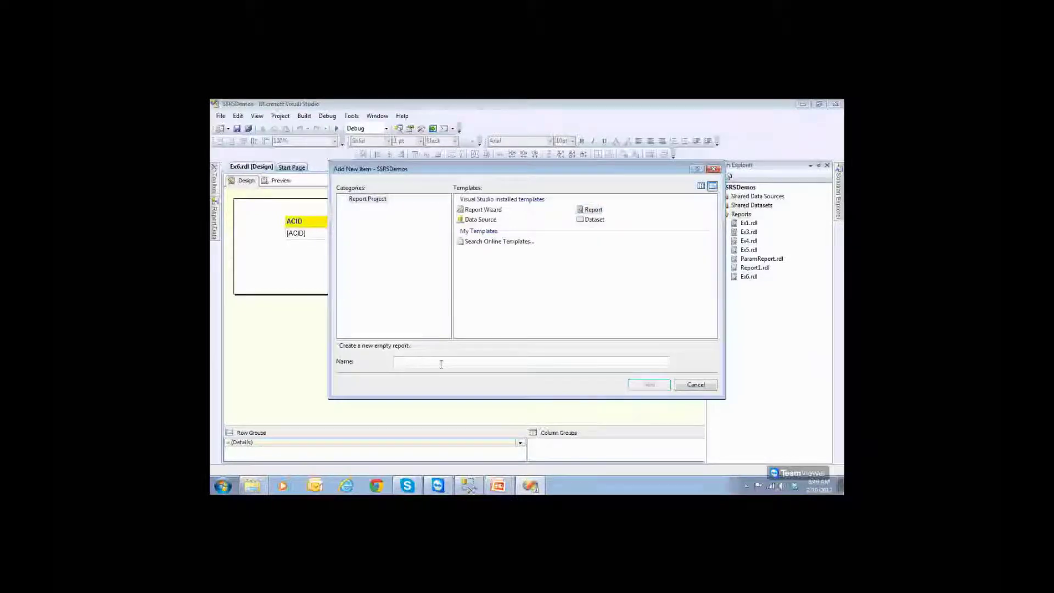
pyautogui.write('Ex7')
pyautogui.press('Return')
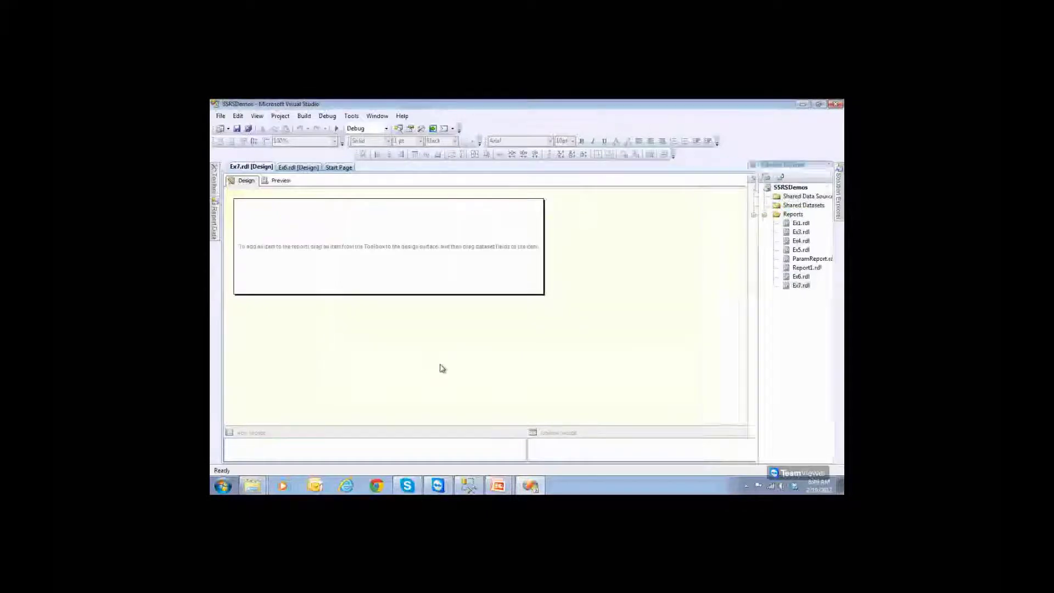
# - Start a new embedded Microsoft SQL Server data source for Ex7 and name it MyBankDsrc
pyautogui.click(214, 220)
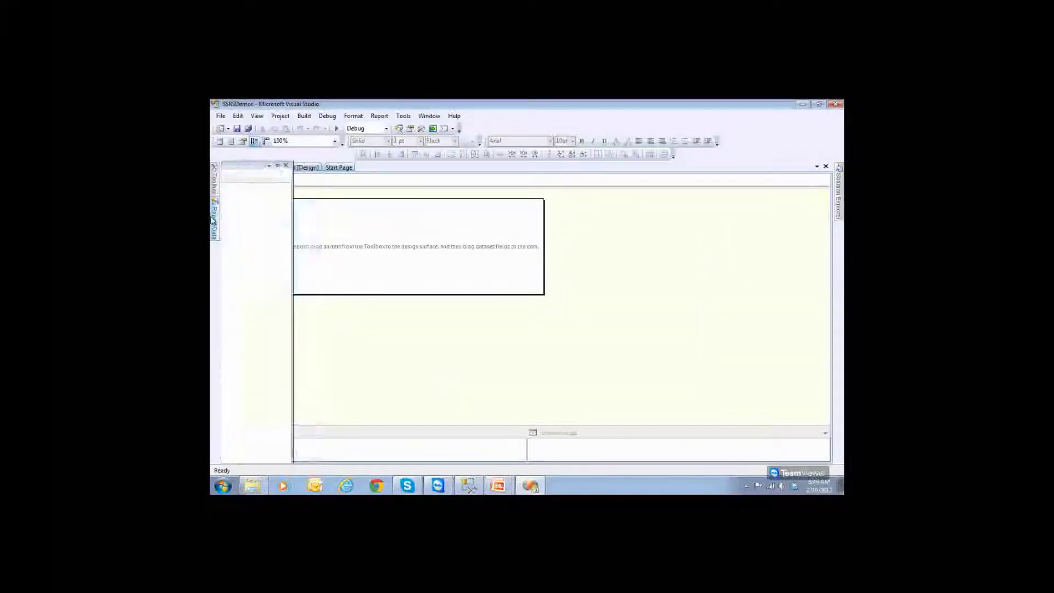
pyautogui.click(256, 214)
pyautogui.rightClick(250, 216)
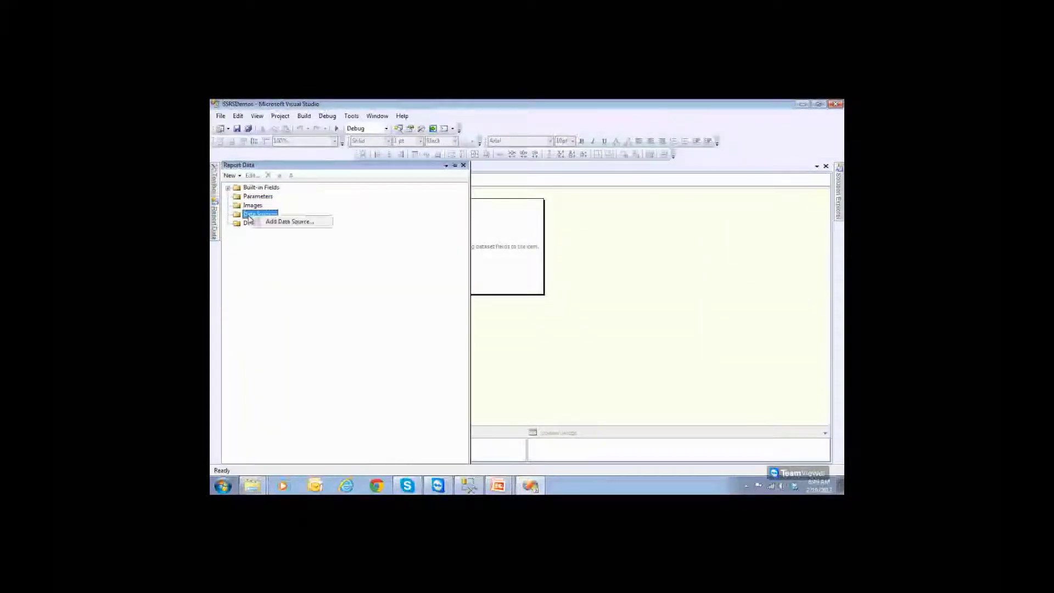
pyautogui.click(261, 223)
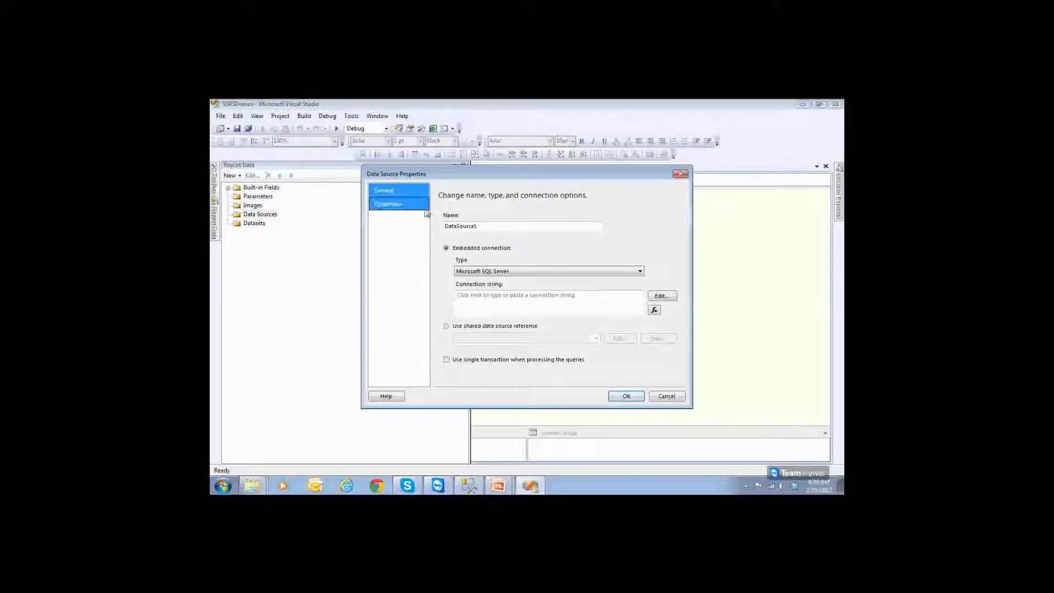
pyautogui.click(491, 228)
pyautogui.press('BackSpace')
pyautogui.press('BackSpace')
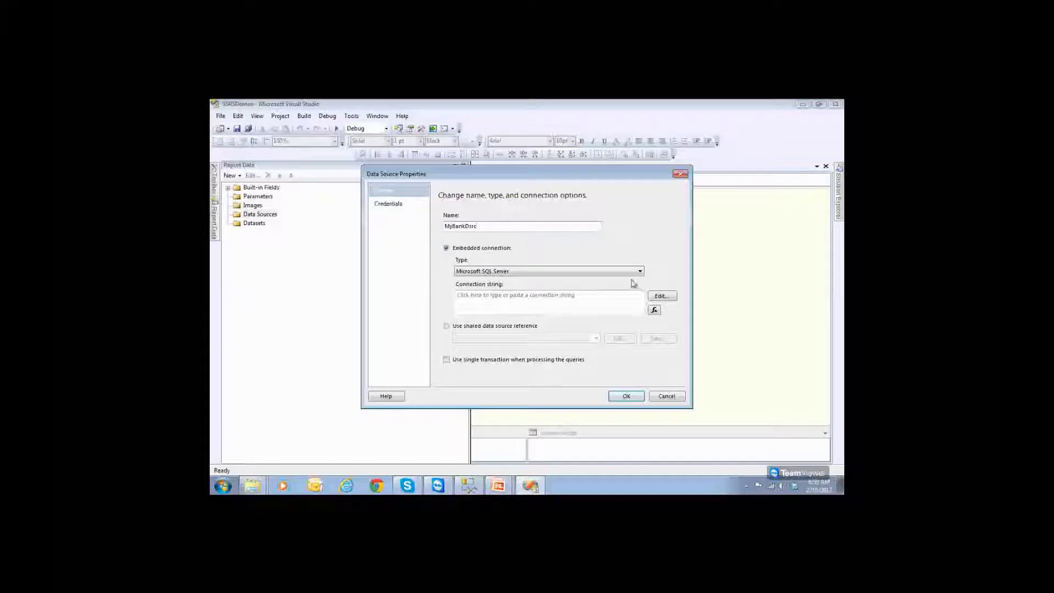
# - Set the data source's connection to the INDIANBANK database using Windows Authentication and save the data source
pyautogui.click(661, 296)
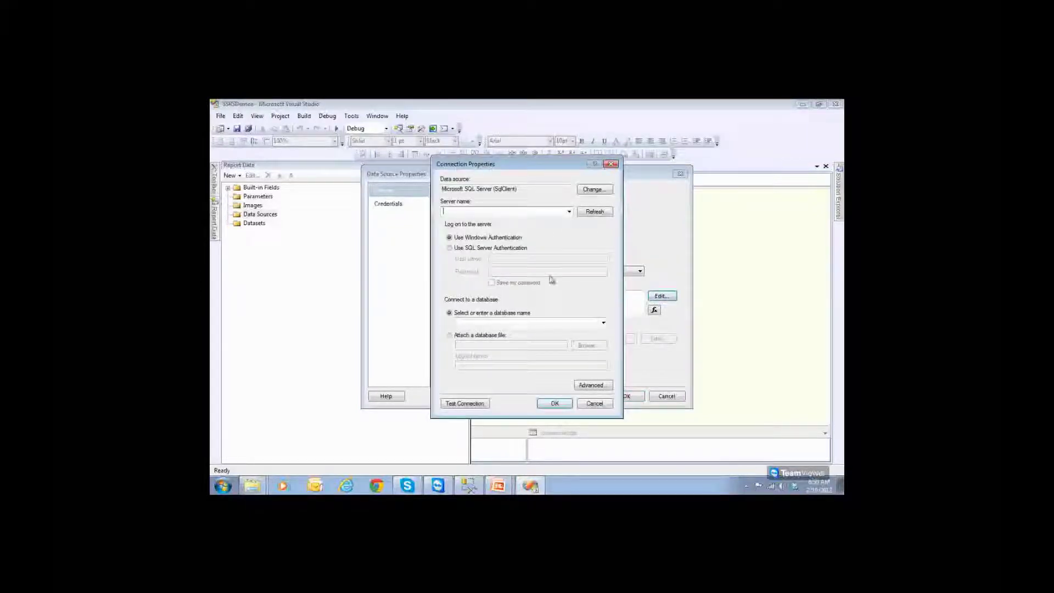
pyautogui.click(604, 322)
pyautogui.click(464, 331)
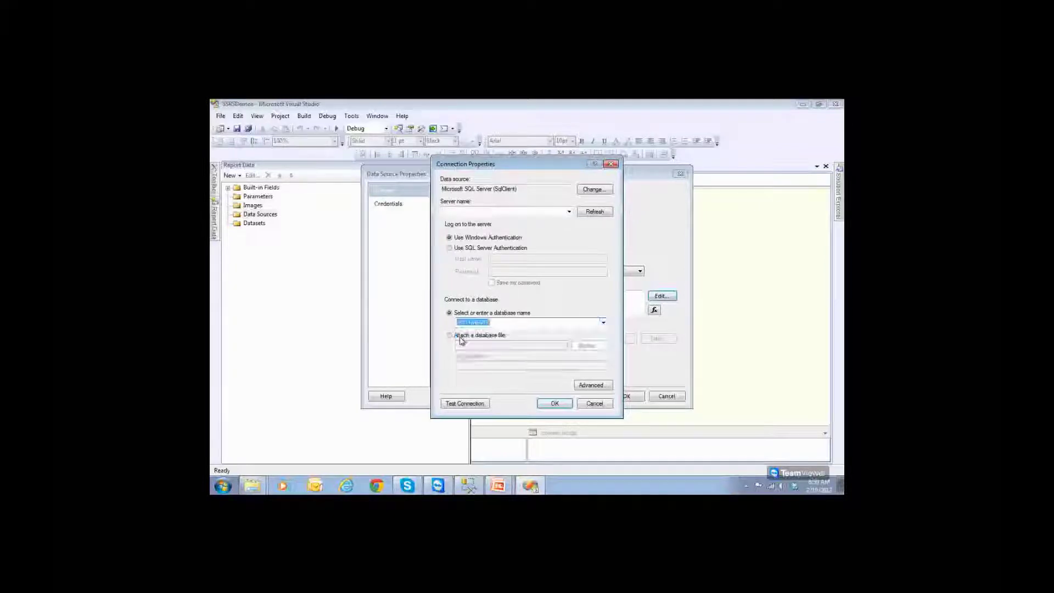
pyautogui.click(555, 403)
pyautogui.click(626, 395)
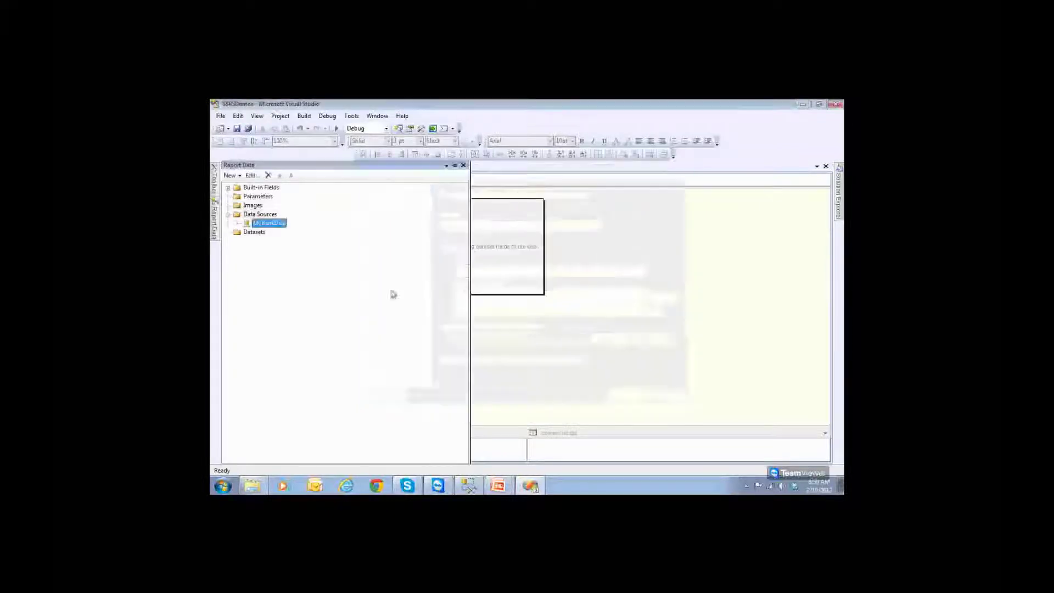
# - Add a dataset named BrDetails to Ex7, embedded in the report and using the MyBankDsrc data source
pyautogui.rightClick(250, 232)
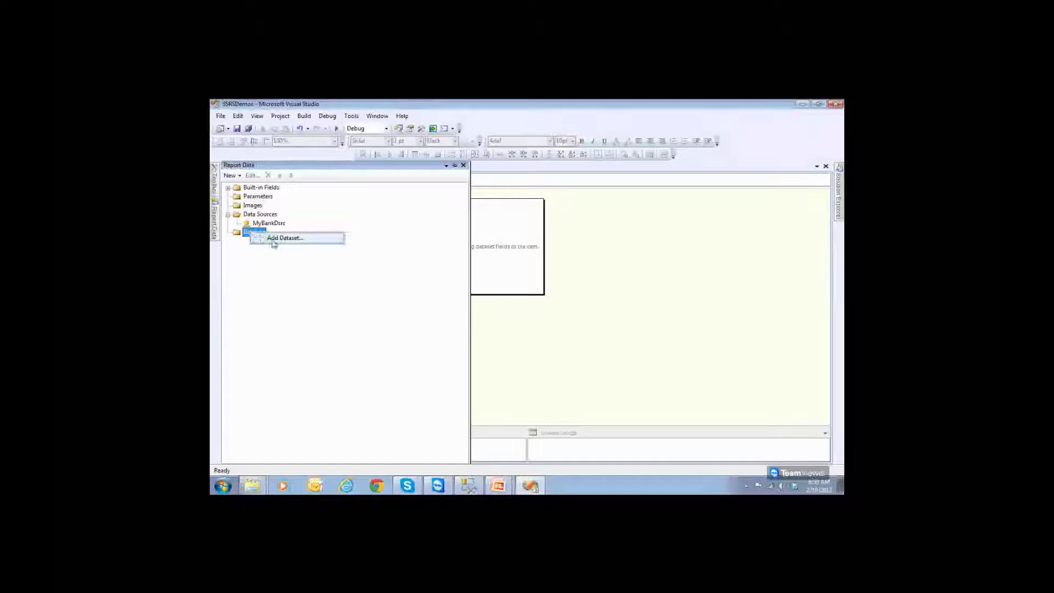
pyautogui.click(280, 241)
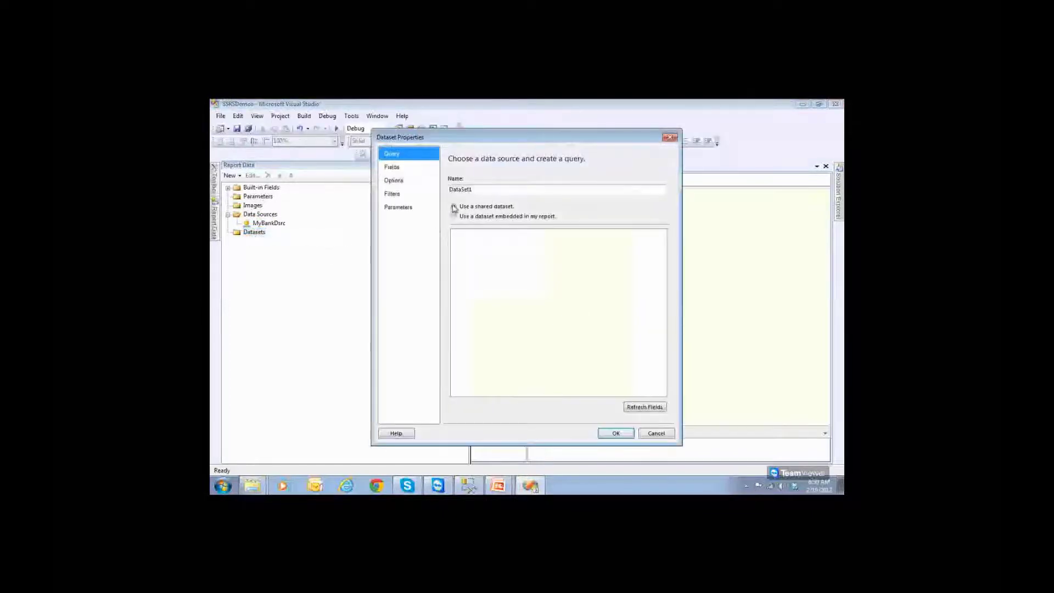
pyautogui.moveTo(474, 193); pyautogui.dragTo(425, 197)
pyautogui.write('Br')
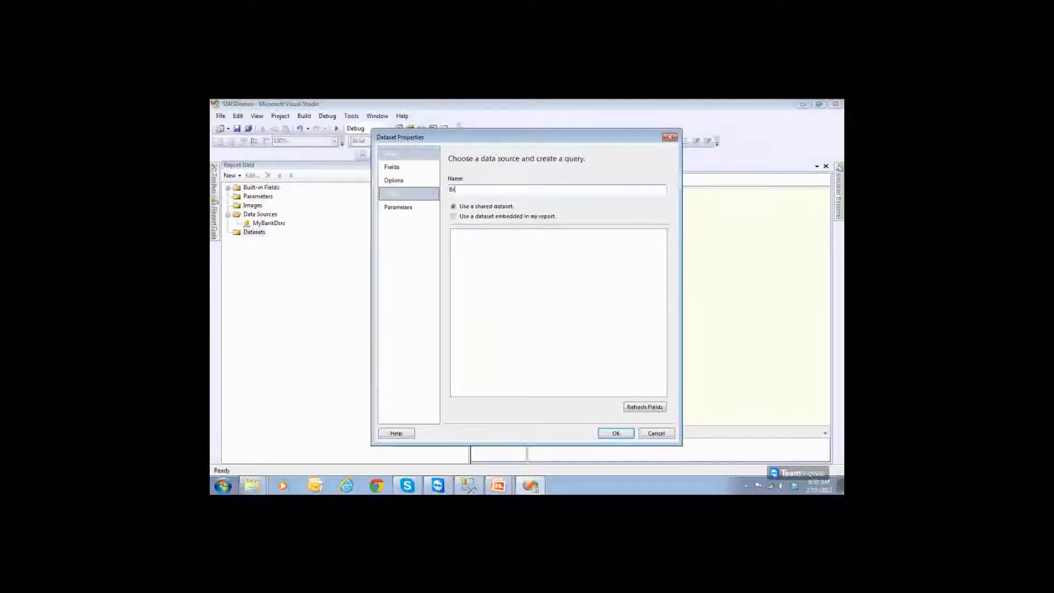
pyautogui.write('Details')
pyautogui.click(460, 217)
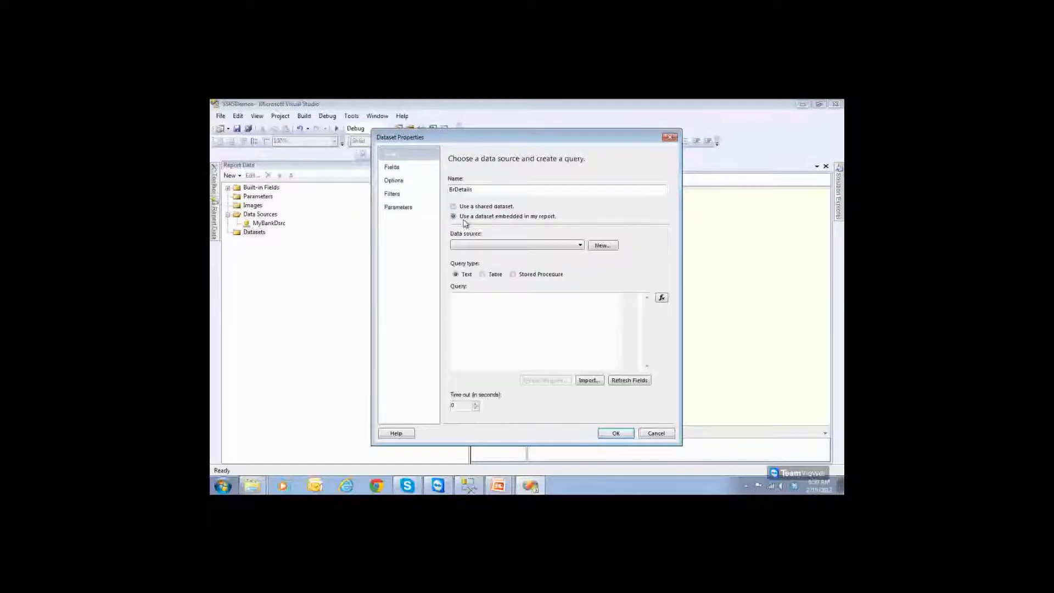
pyautogui.click(470, 249)
pyautogui.click(471, 256)
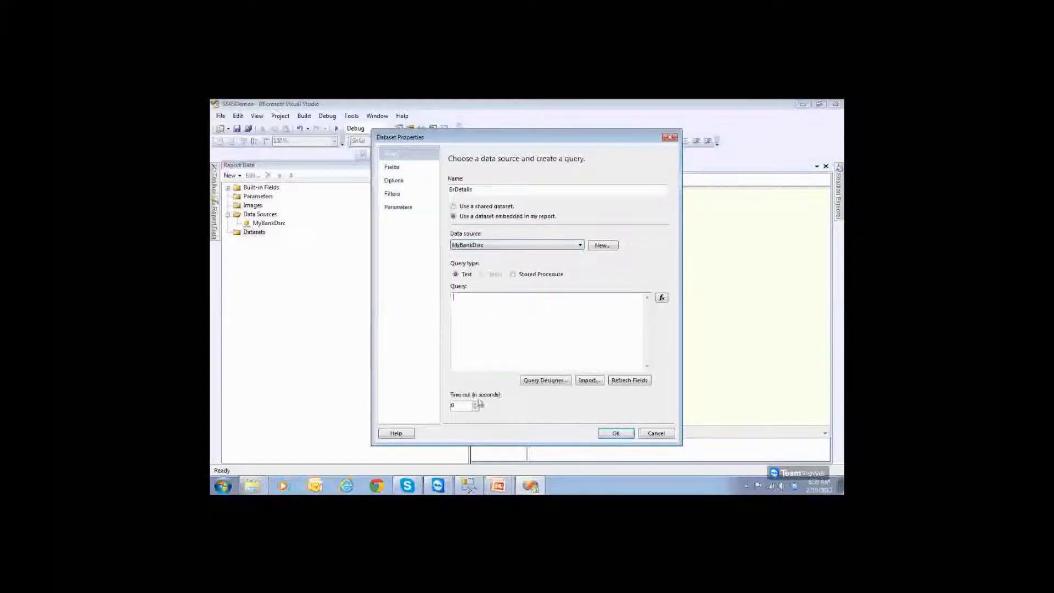
# - Switch to SQL Server Management Studio and run only the SELECT * FROM BRMASTER statement to view the branch data
pyautogui.click(468, 486)
pyautogui.moveTo(563, 198); pyautogui.dragTo(461, 211)
pyautogui.press('F5')
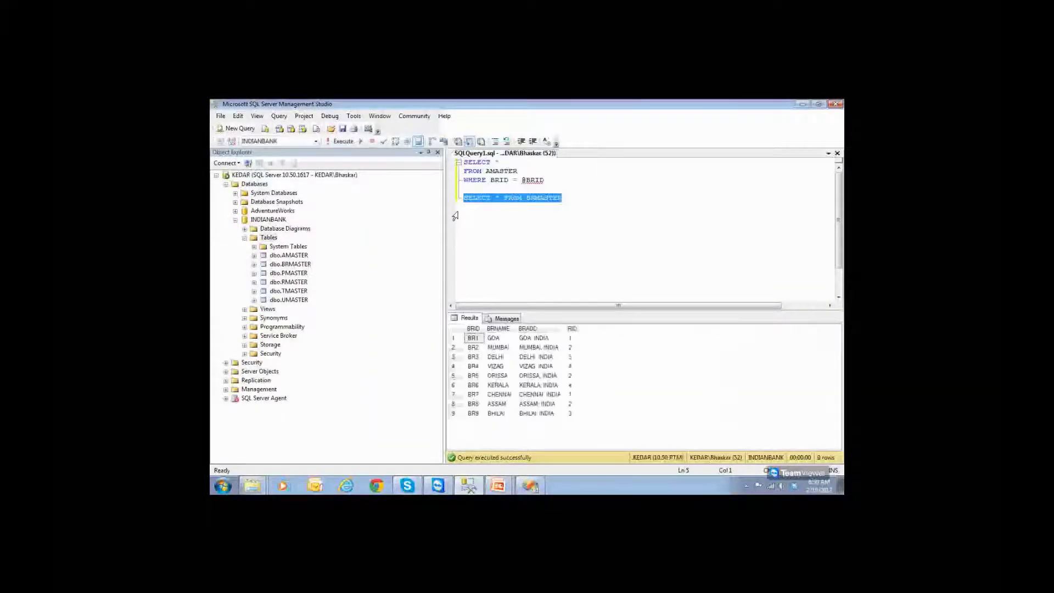
# - Try replacing the asterisk in the BRMASTER query with the columns BRID and NAME, and run the statement
pyautogui.click(498, 198)
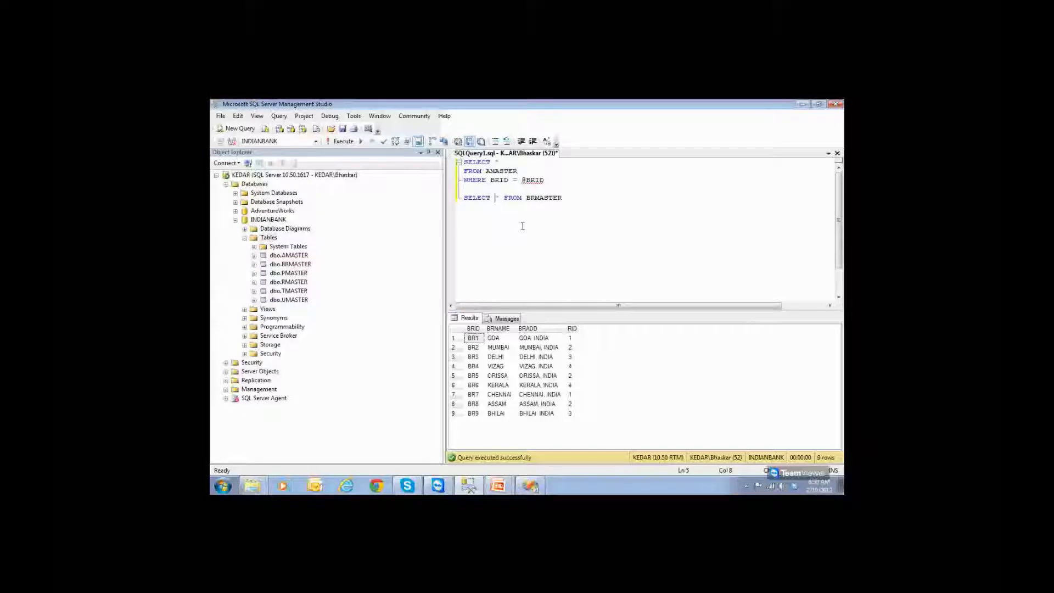
pyautogui.press('Delete')
pyautogui.write('brid')
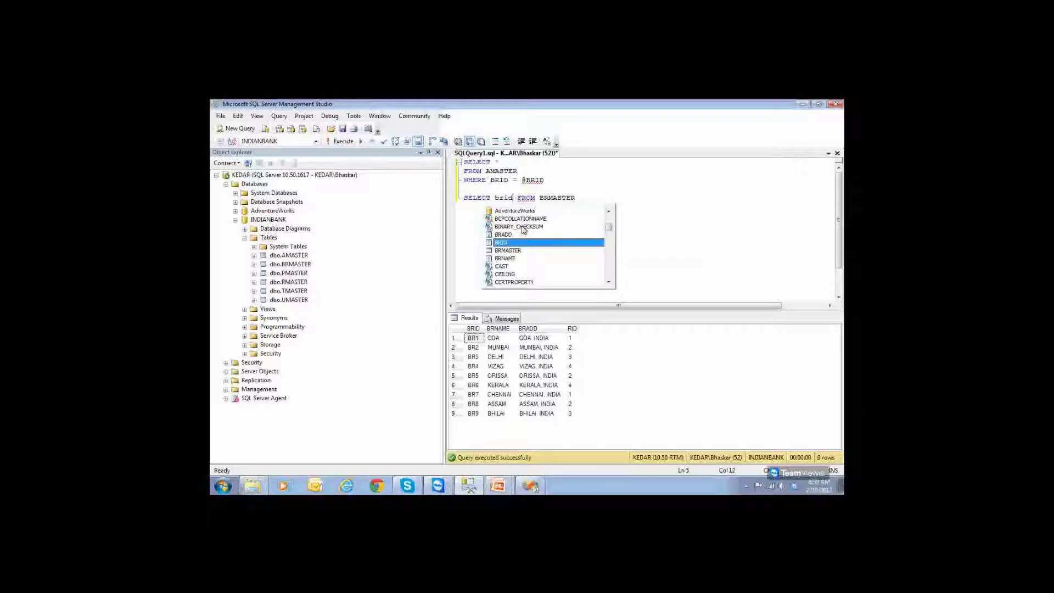
pyautogui.press('Tab')
pyautogui.write(',')
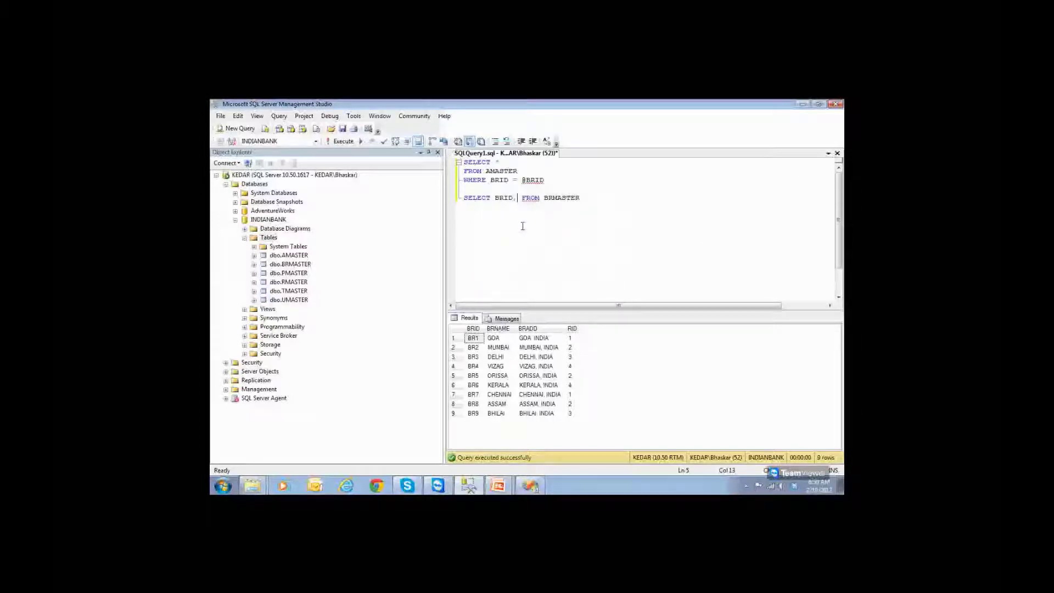
pyautogui.write(' name')
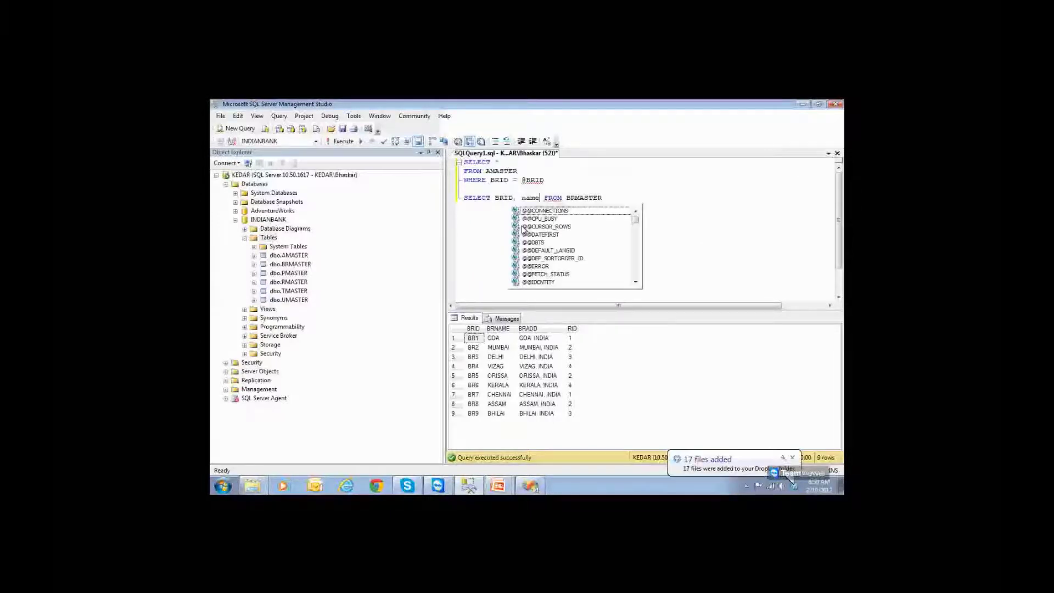
pyautogui.press('Home')
pyautogui.hotkey('shift', 'End')
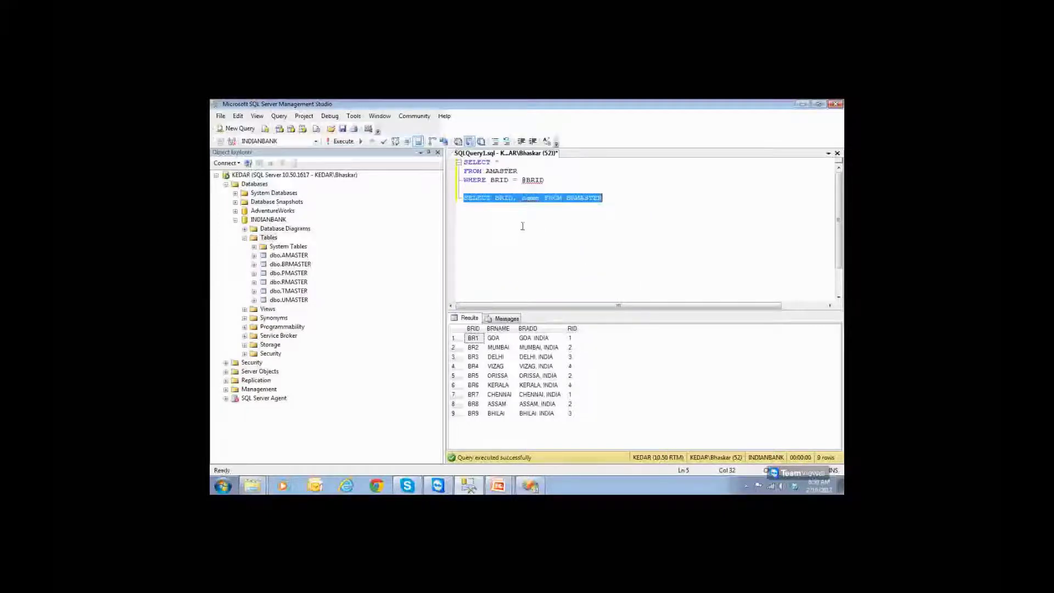
pyautogui.press('F5')
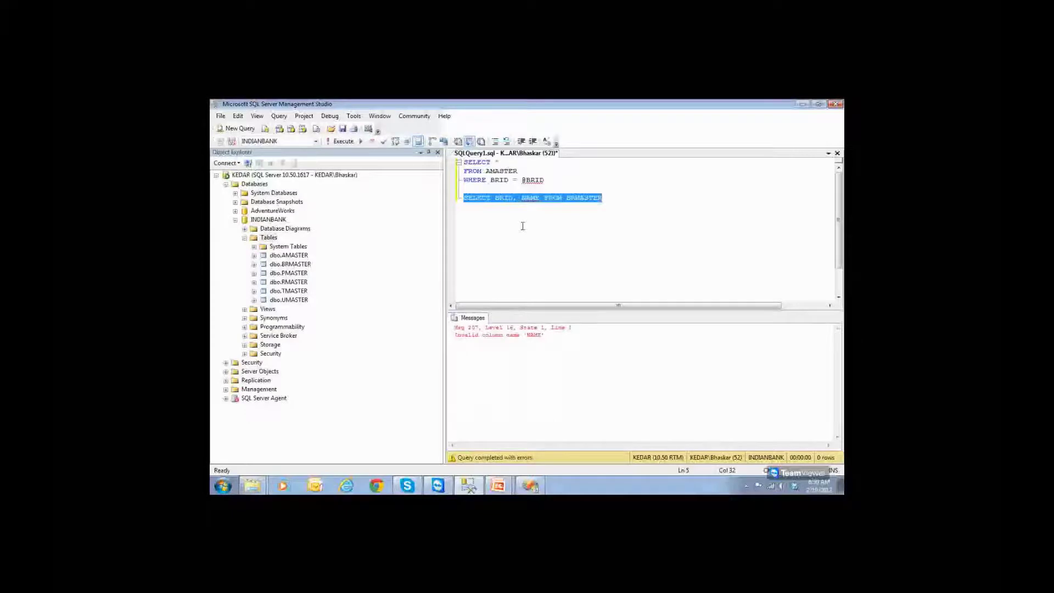
# - Try prefixing the NAME column with B in the BRMASTER query and rerun the statement
pyautogui.click(524, 221)
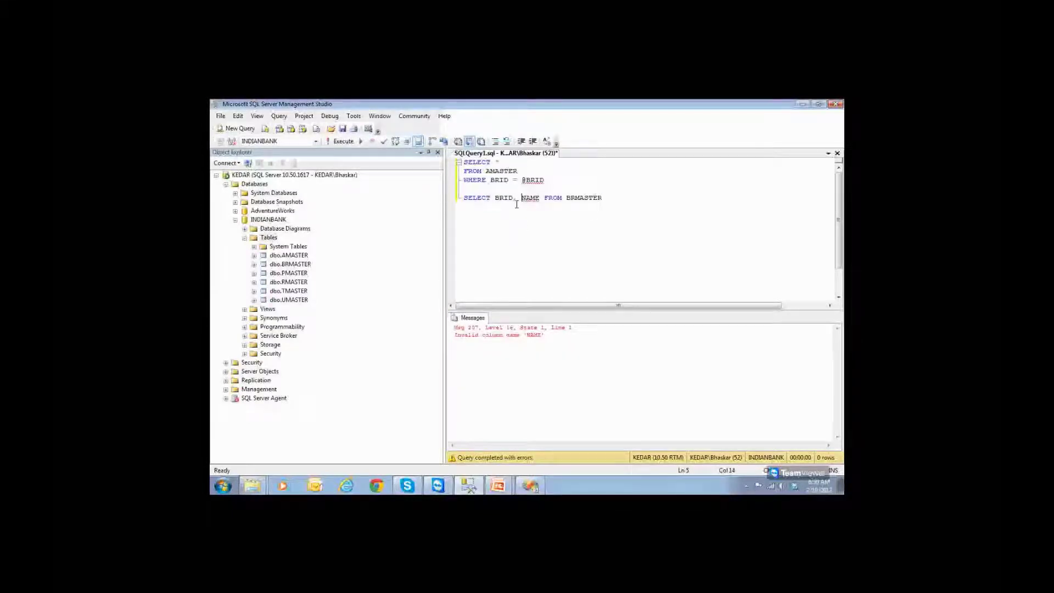
pyautogui.write('B')
pyautogui.moveTo(607, 199); pyautogui.dragTo(465, 210)
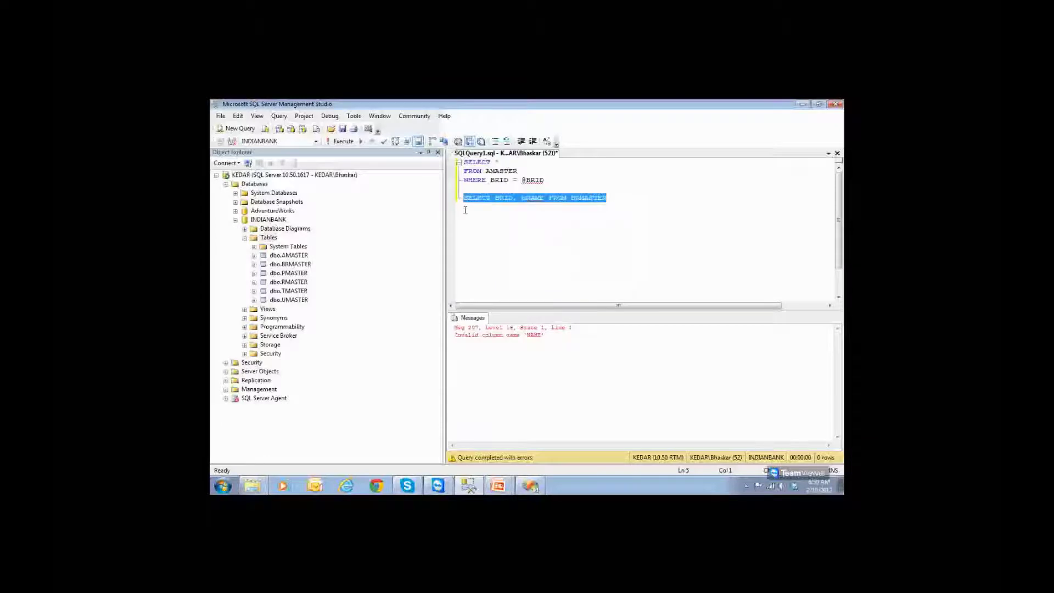
pyautogui.press('F5')
# - Replace the column list in the BRMASTER query with an asterisk so it selects all columns
pyautogui.doubleClick(509, 198)
pyautogui.press('Left')
pyautogui.hotkey('shift', 'Right')
pyautogui.hotkey('shift', 'Right')
pyautogui.hotkey('shift', 'Right')
pyautogui.hotkey('shift', 'Right')
pyautogui.hotkey('shift', 'Right')
pyautogui.hotkey('shift', 'Right')
pyautogui.hotkey('shift', 'Right')
pyautogui.hotkey('shift', 'Right')
pyautogui.hotkey('shift', 'Right')
pyautogui.hotkey('shift', 'Right')
pyautogui.hotkey('shift', 'Right')
pyautogui.write('*')
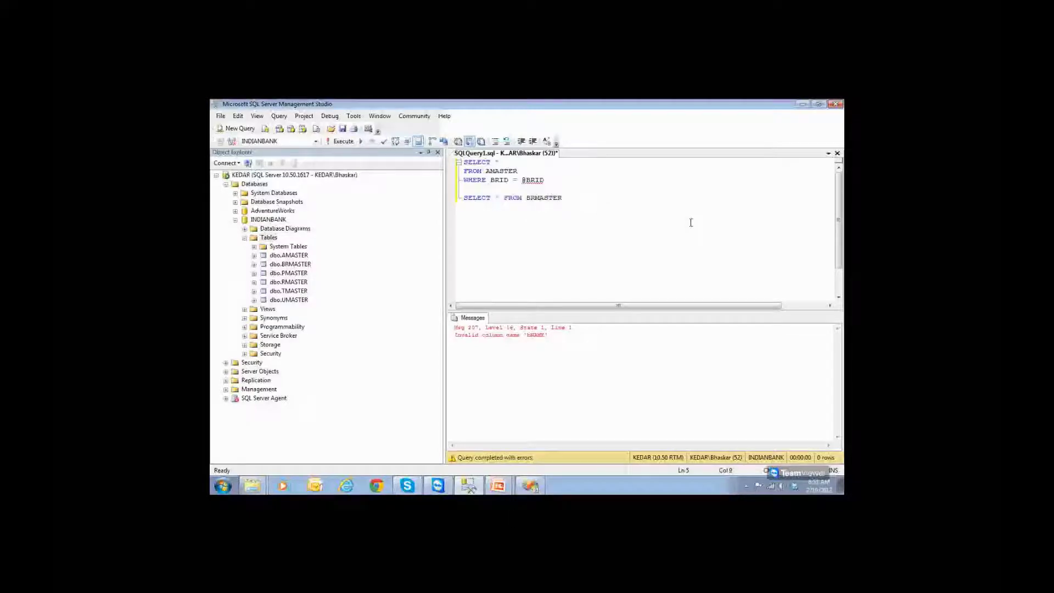
# - Run and copy SELECT * FROM BRMASTER, switch back to Visual Studio and save it as the BrDetails dataset's query
pyautogui.press('Home')
pyautogui.hotkey('shift', 'End')
pyautogui.hotkey('ctrl', 'c')
pyautogui.press('F5')
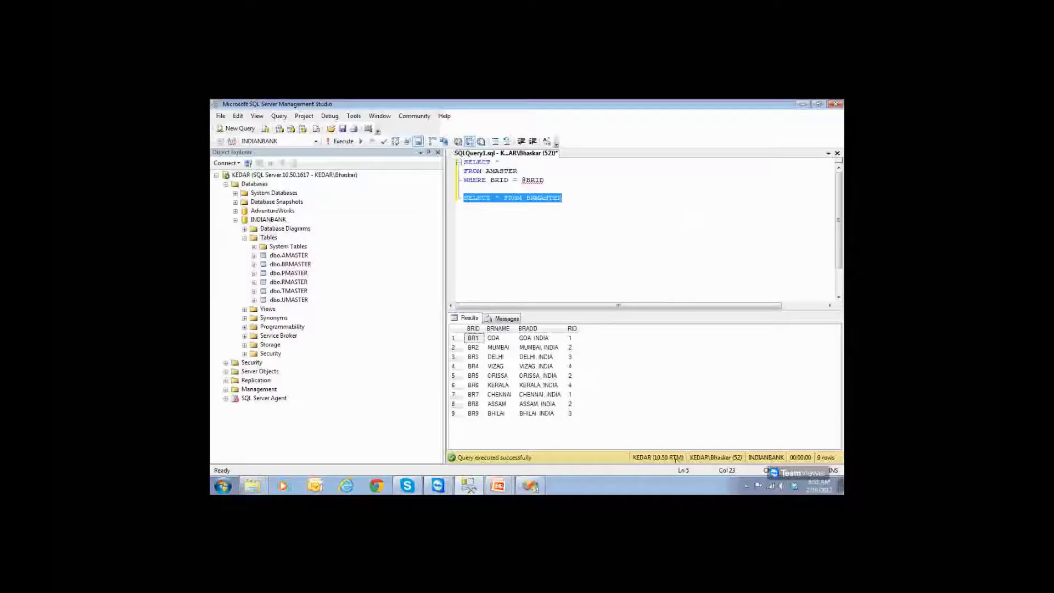
pyautogui.hotkey('alt', 'Tab')
pyautogui.hotkey('ctrl', 'v')
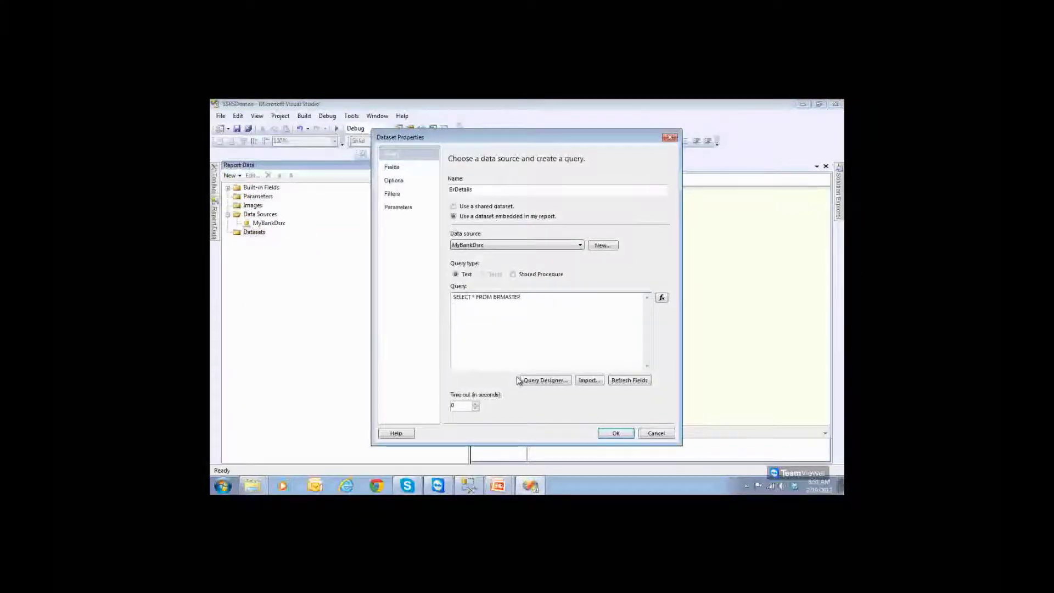
pyautogui.click(612, 433)
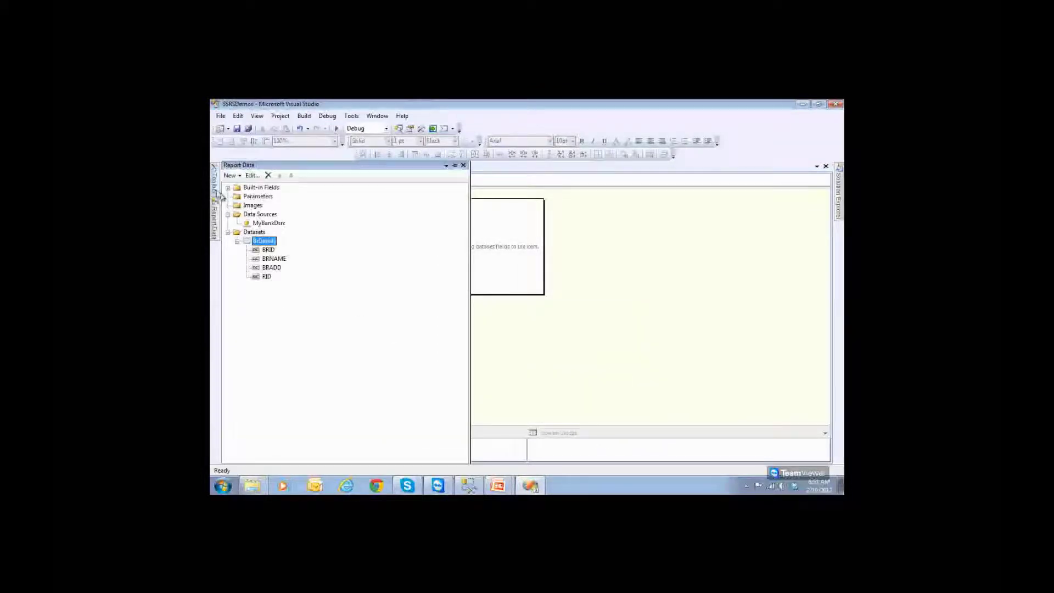
# - Insert a table on the Ex7 report body and assign the BRID field to its first column
pyautogui.moveTo(218, 222)
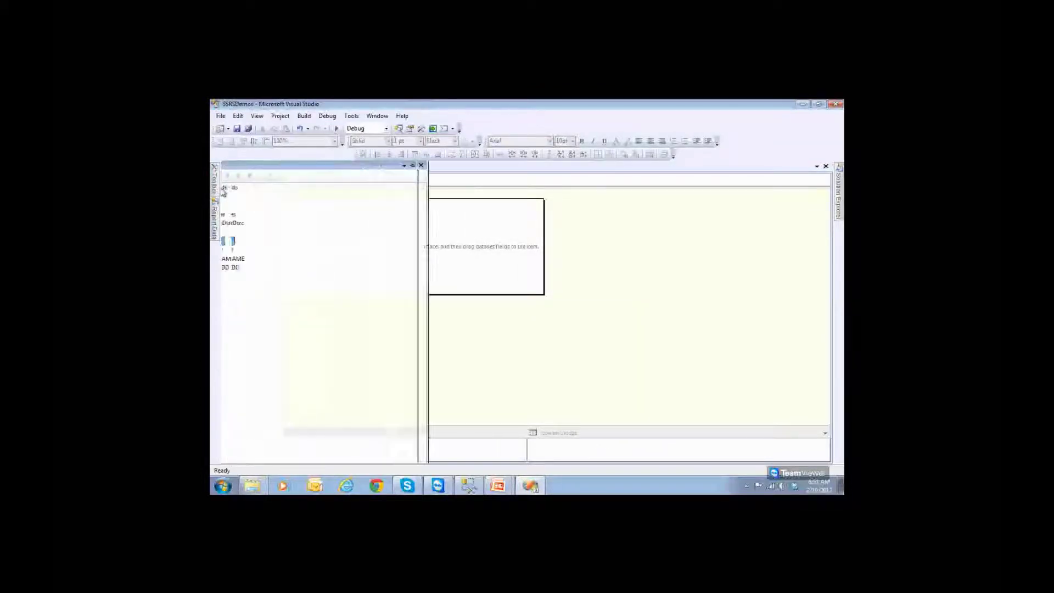
pyautogui.moveTo(218, 199)
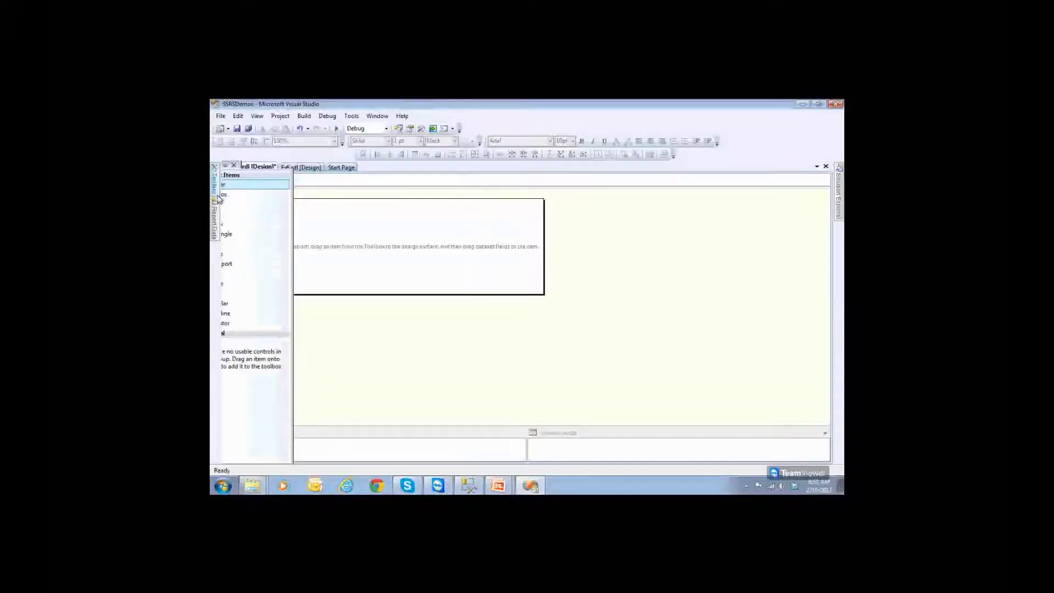
pyautogui.moveTo(236, 214); pyautogui.dragTo(320, 231)
pyautogui.click(357, 247)
pyautogui.click(384, 255)
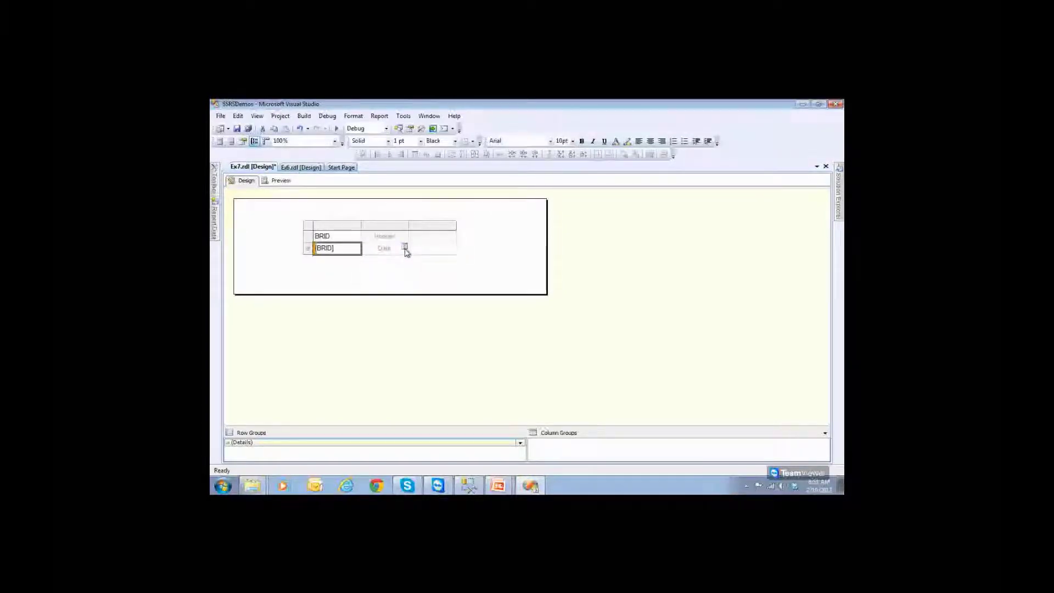
# - Assign the BRNAME field to the table's second column and the BRADD field to its third column
pyautogui.click(405, 248)
pyautogui.click(414, 266)
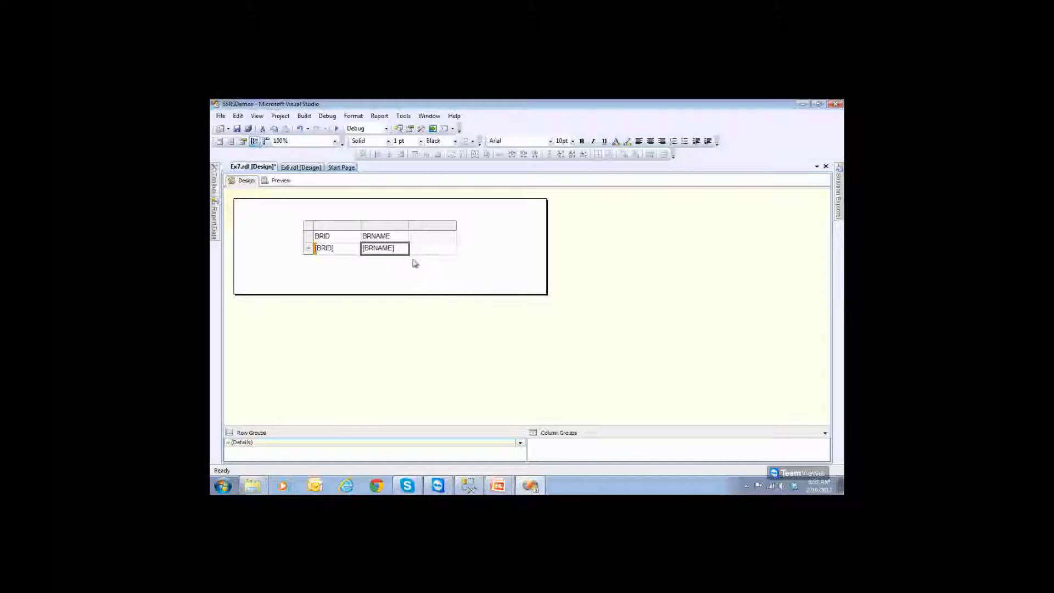
pyautogui.click(428, 249)
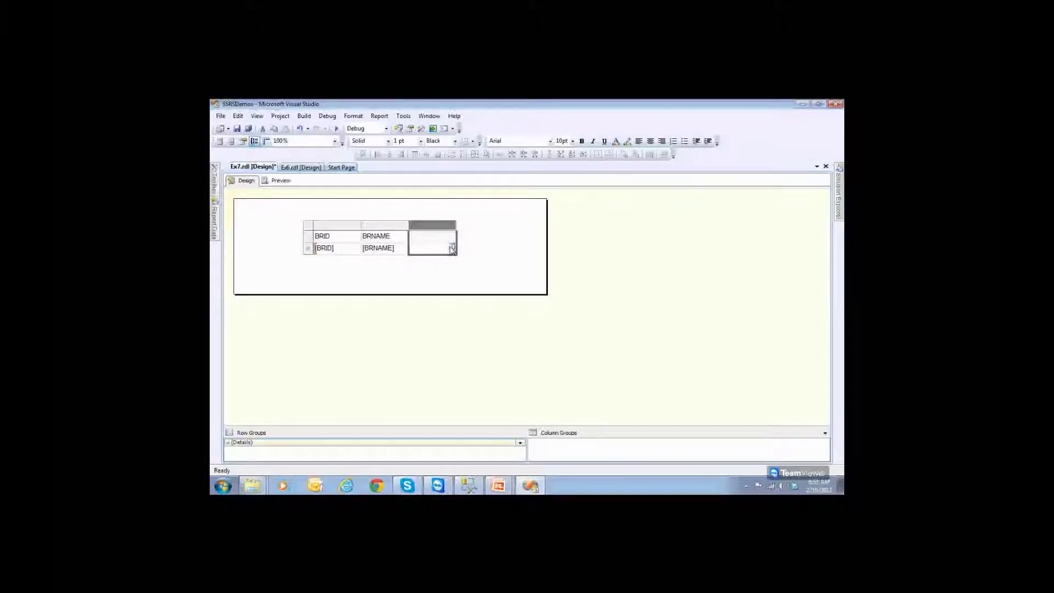
pyautogui.click(451, 247)
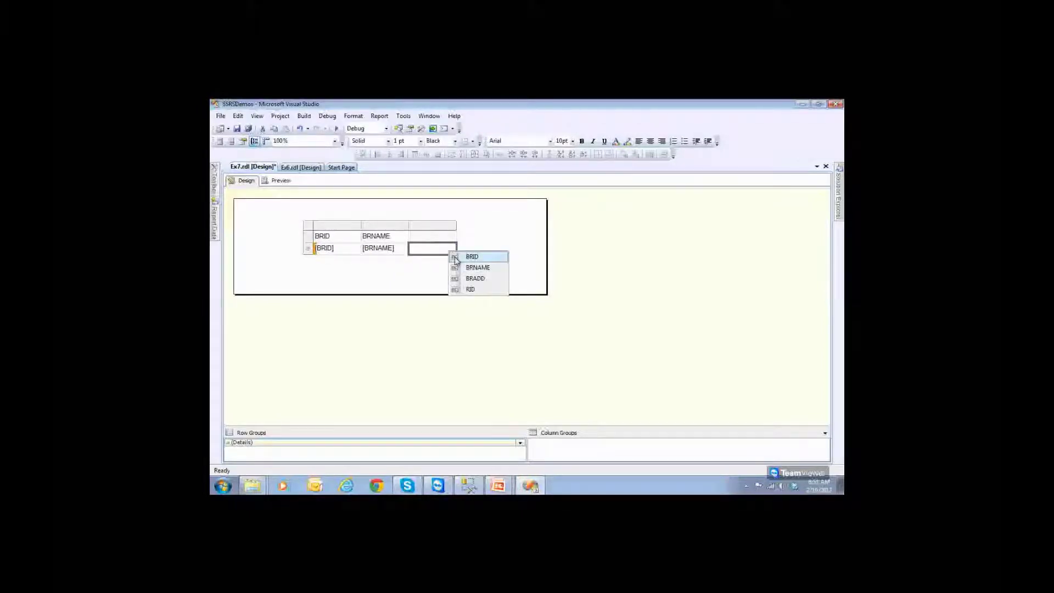
pyautogui.click(472, 279)
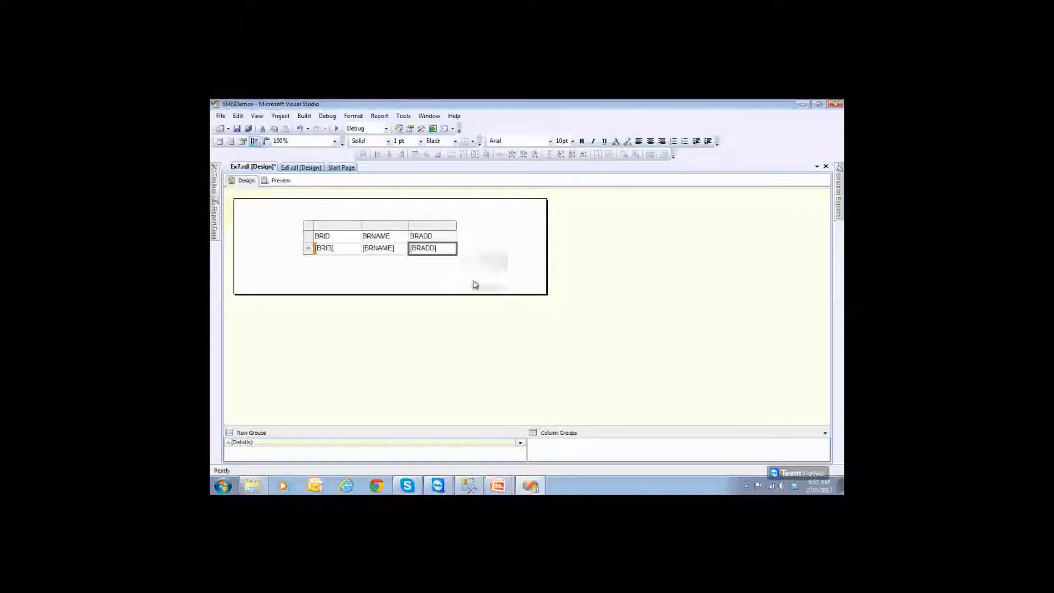
pyautogui.click(516, 272)
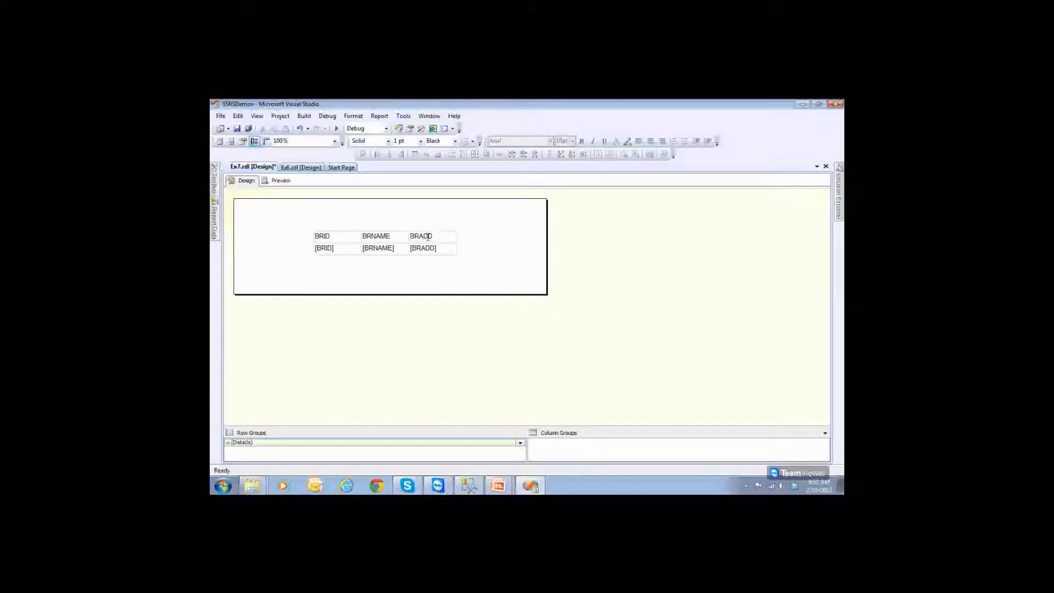
# - Make the table's header row bold, and save and preview the Ex7 report
pyautogui.click(324, 238)
pyautogui.click(308, 237)
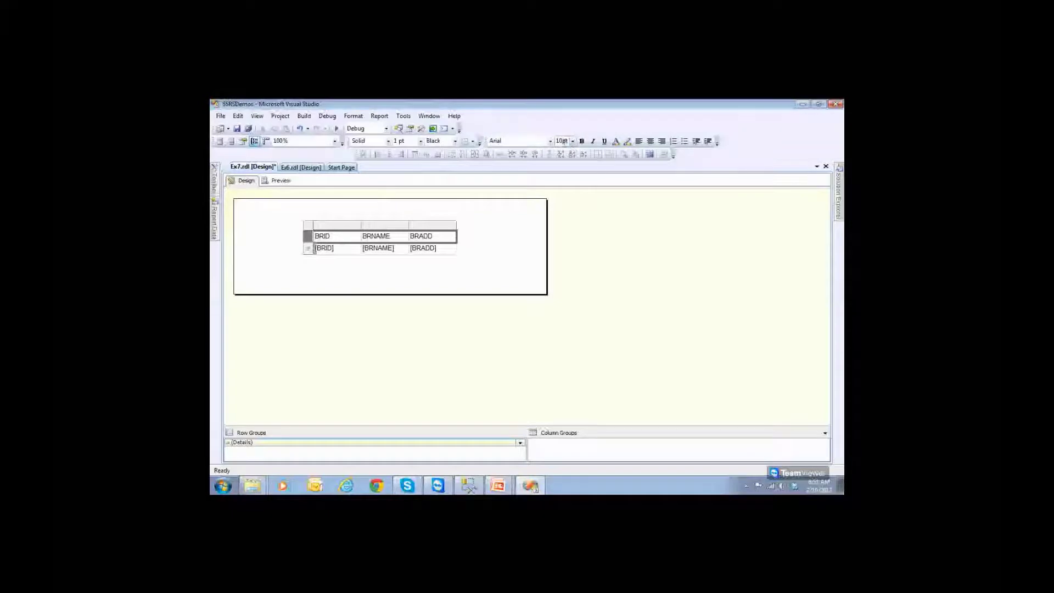
pyautogui.click(581, 141)
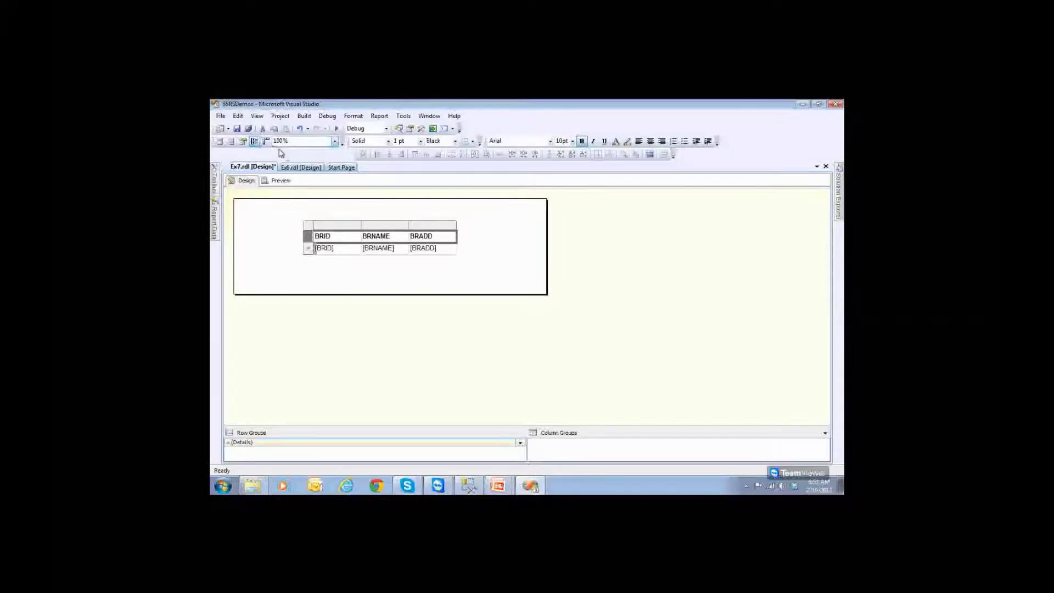
pyautogui.click(237, 129)
pyautogui.click(279, 180)
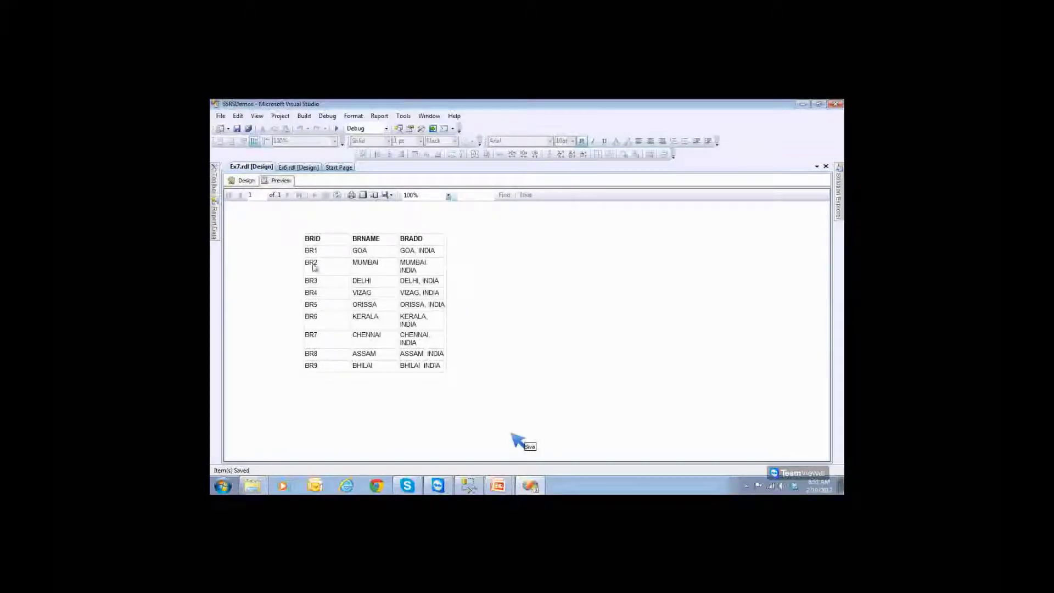
# - Return to the report design, center-align the whole BRID column and preview the result
pyautogui.click(245, 181)
pyautogui.click(330, 225)
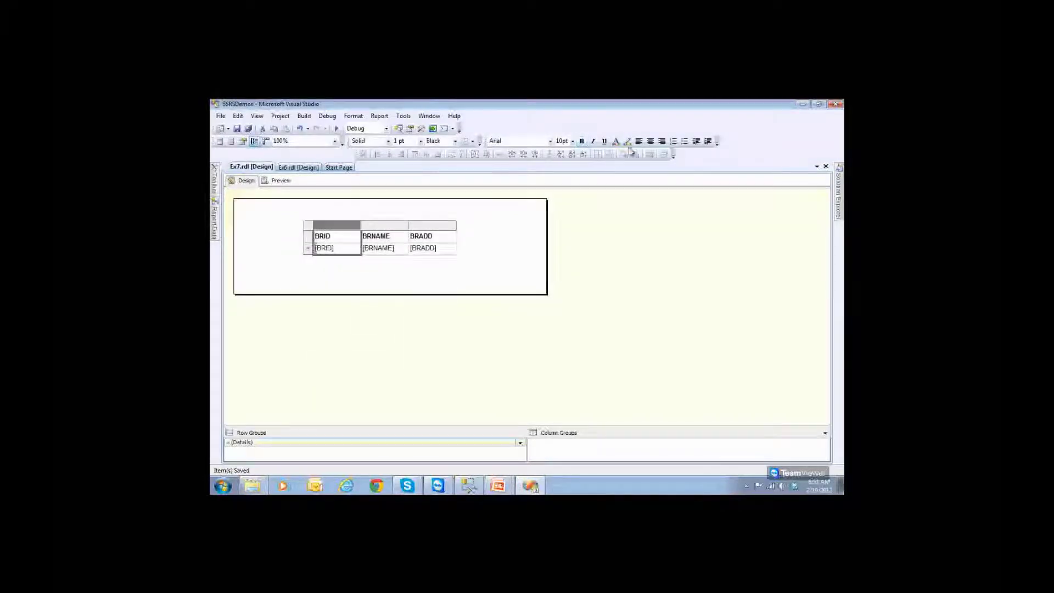
pyautogui.click(650, 141)
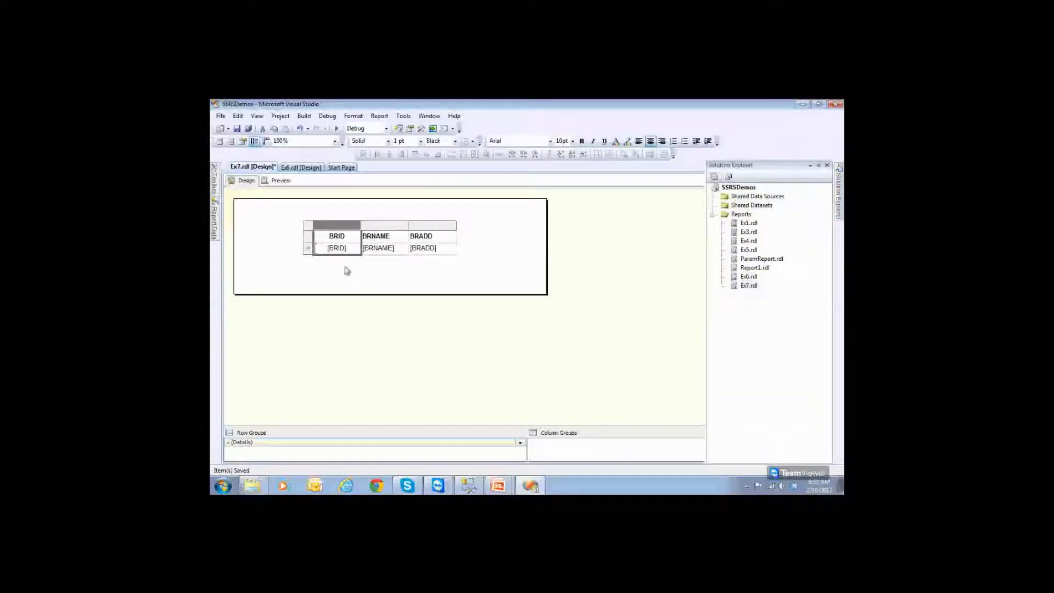
pyautogui.click(280, 181)
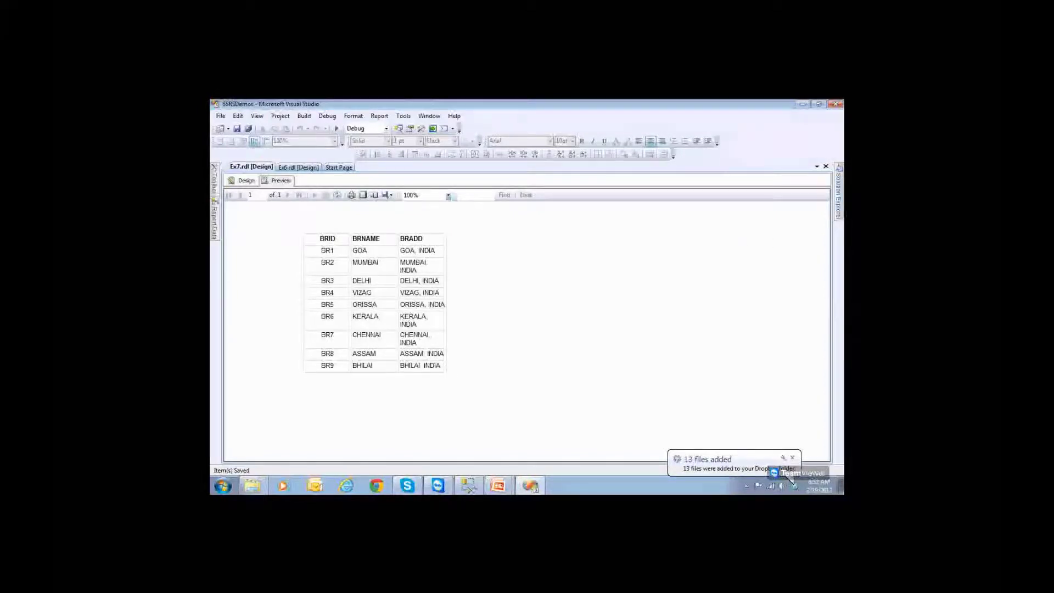
# - Return to the Ex7 report design and set the BRID detail cell's action to go to report Ex6
pyautogui.click(839, 192)
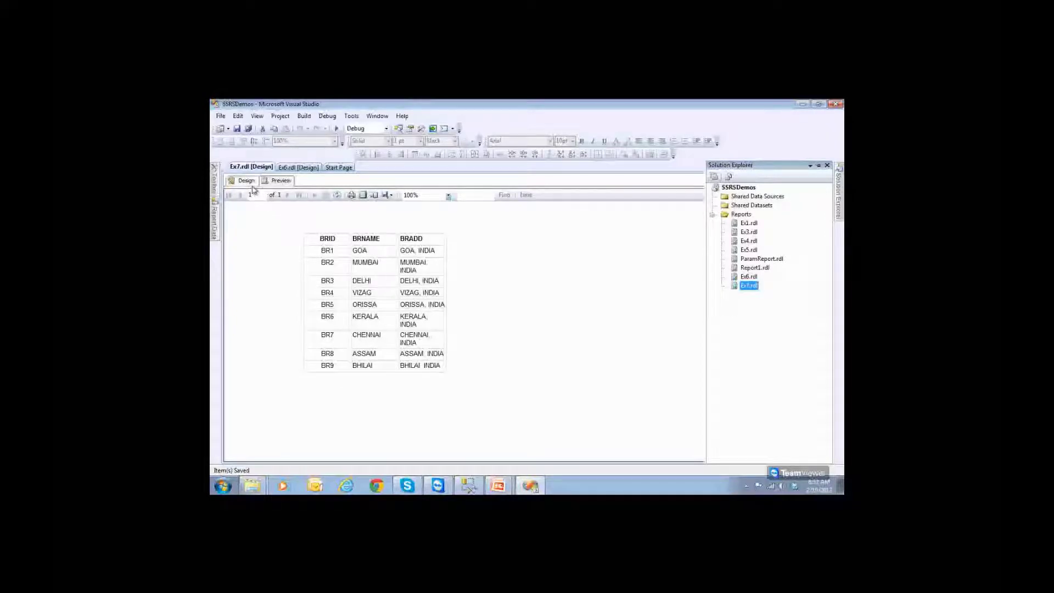
pyautogui.press('Up')
pyautogui.click(748, 287)
pyautogui.click(247, 183)
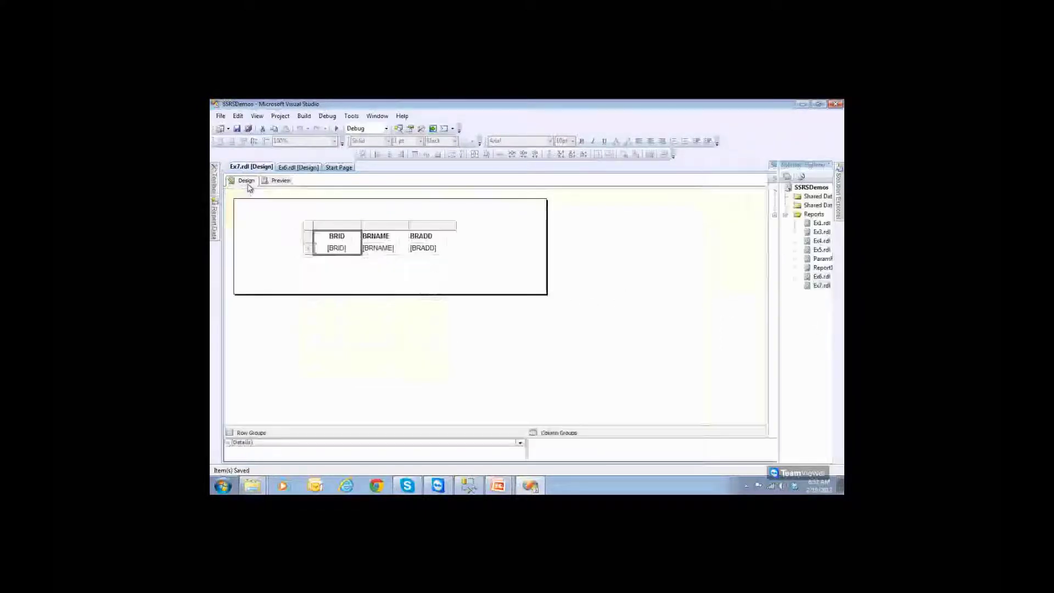
pyautogui.click(348, 254)
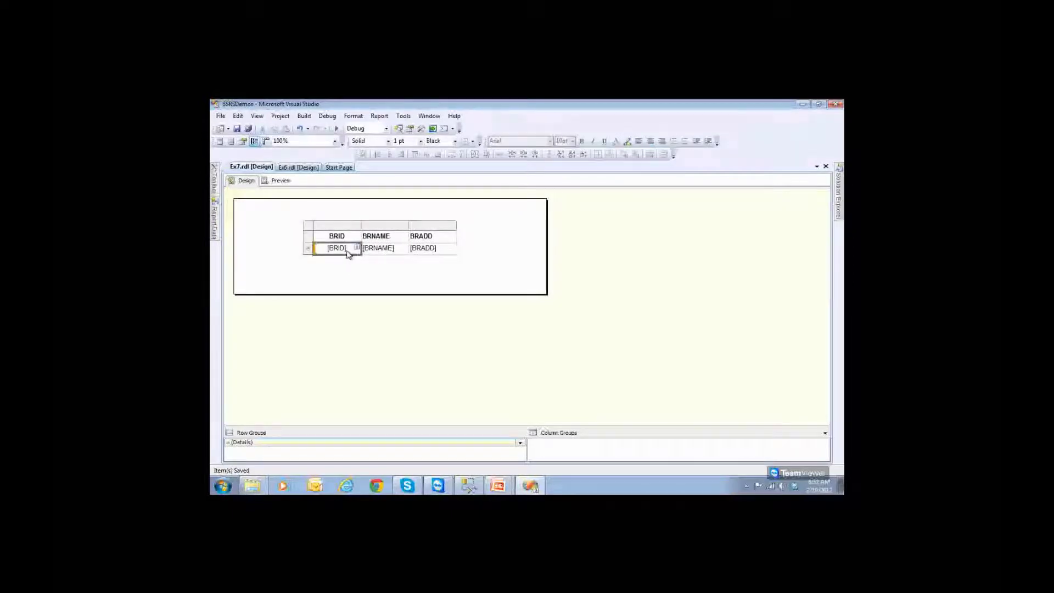
pyautogui.rightClick(349, 256)
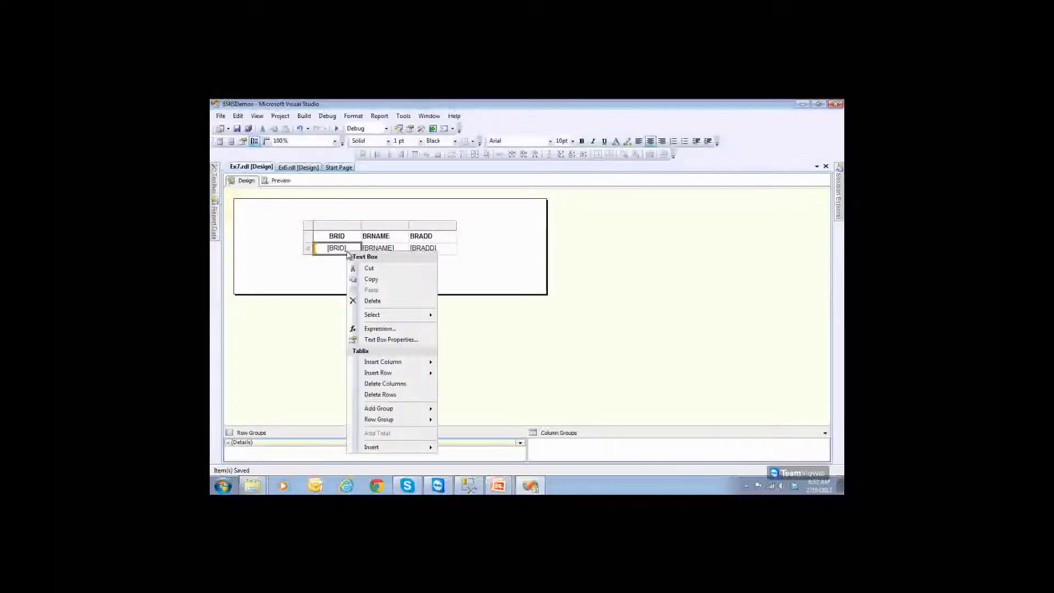
pyautogui.click(376, 330)
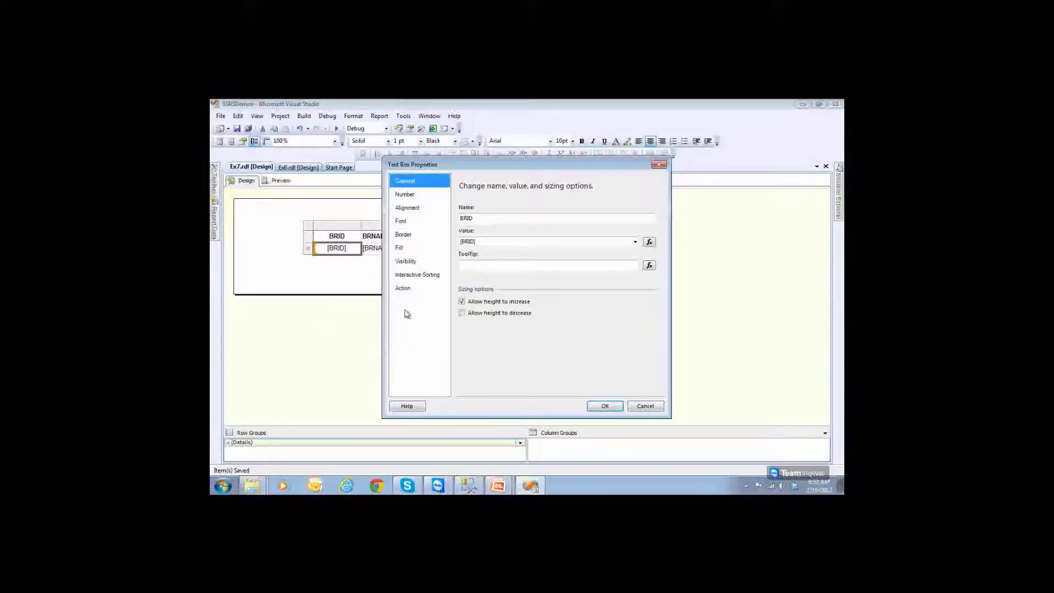
pyautogui.click(409, 290)
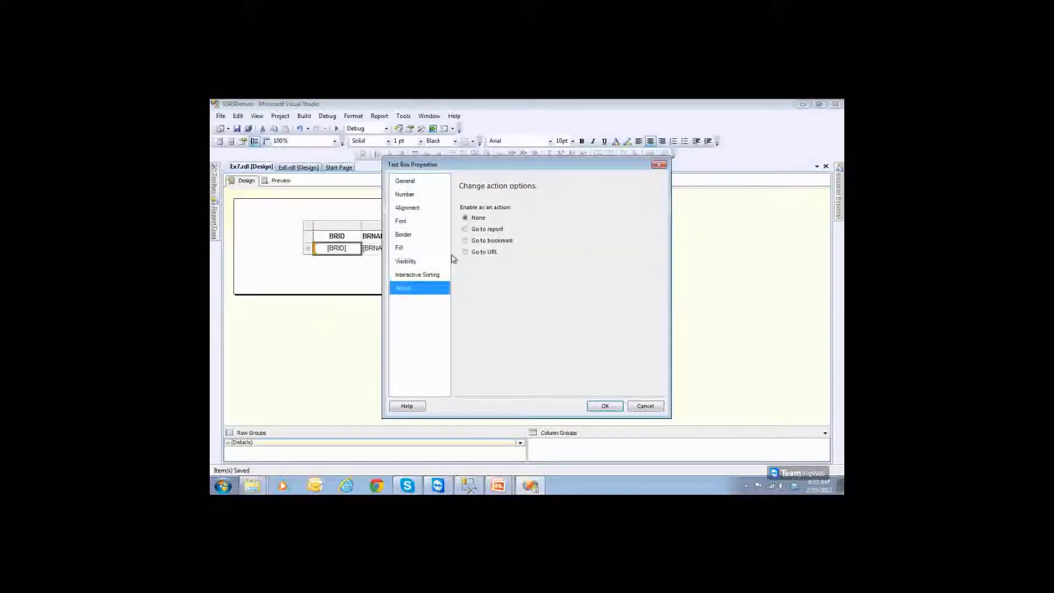
pyautogui.click(465, 229)
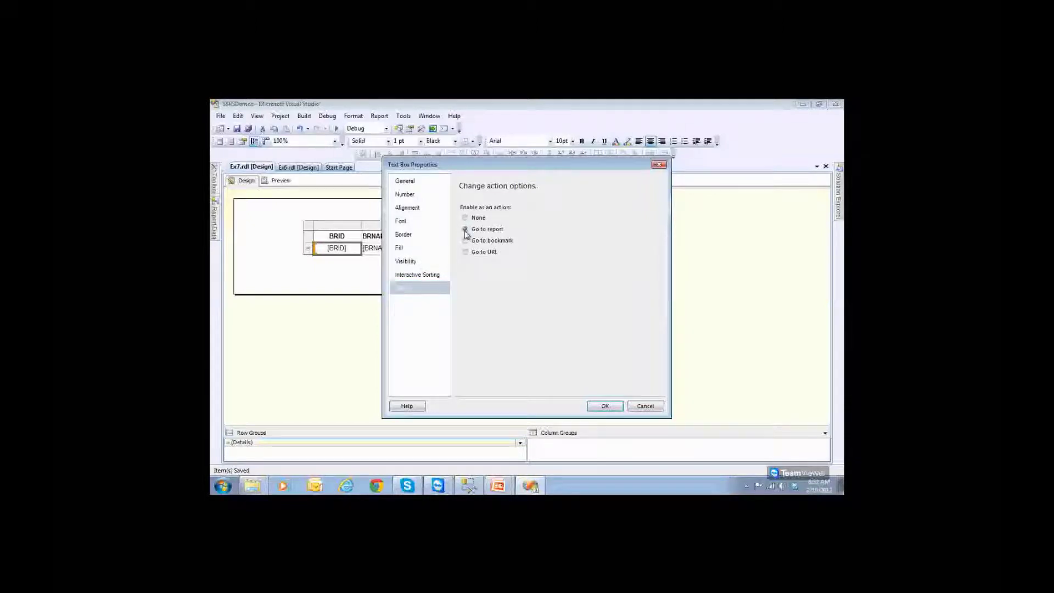
pyautogui.click(636, 283)
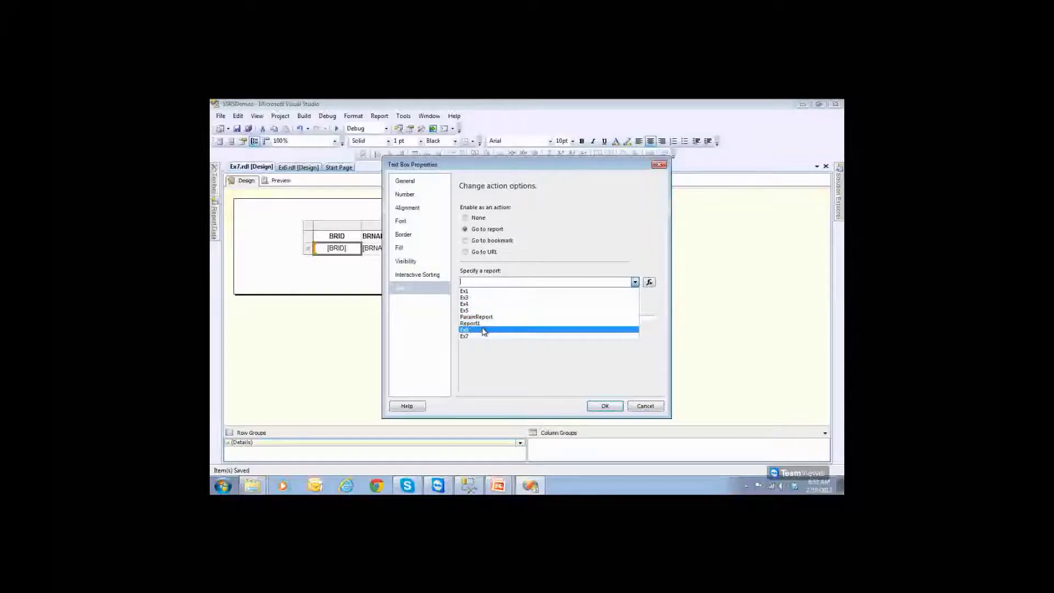
pyautogui.click(485, 329)
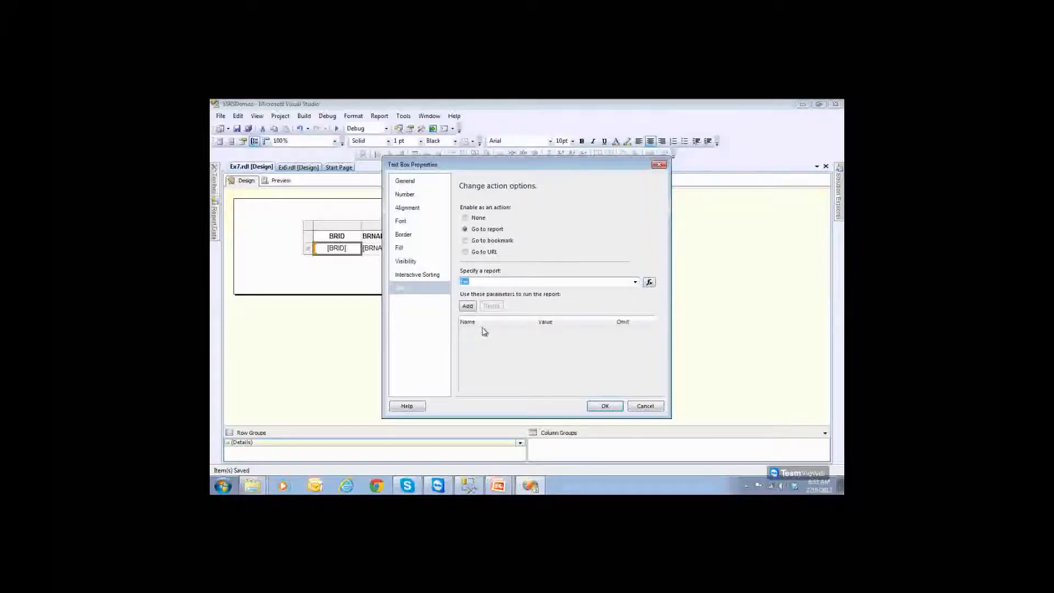
# - Add the BRID parameter with the value [BRID] to the report action and confirm the text box properties
pyautogui.click(473, 308)
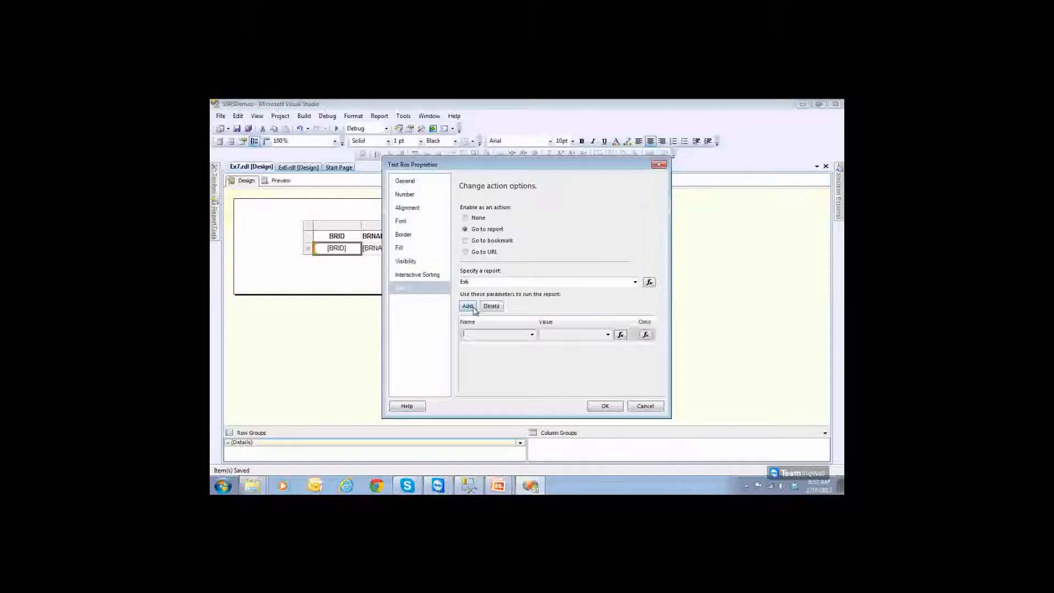
pyautogui.click(532, 334)
pyautogui.click(498, 345)
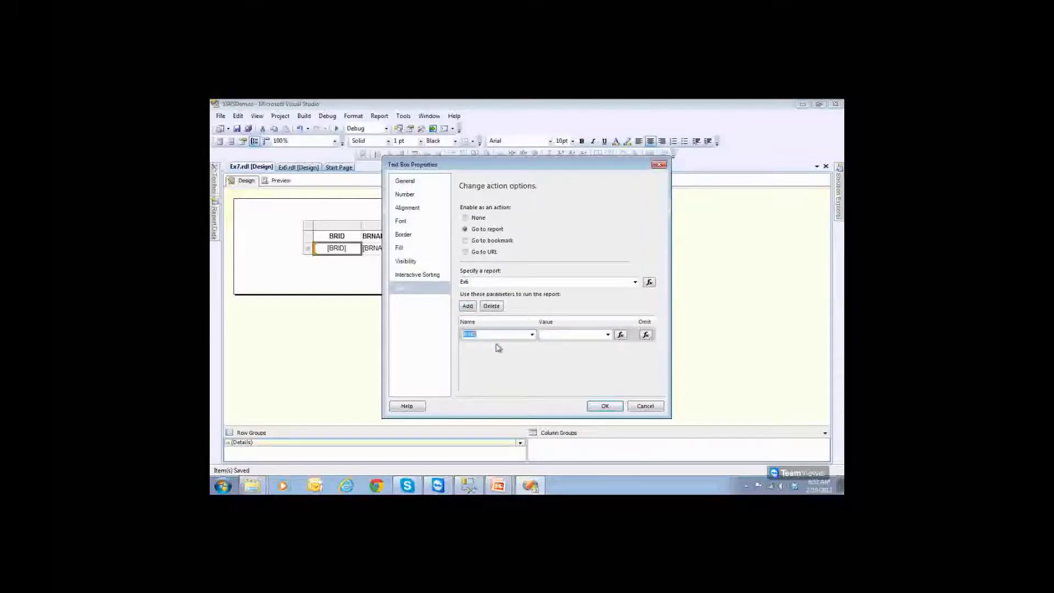
pyautogui.click(608, 334)
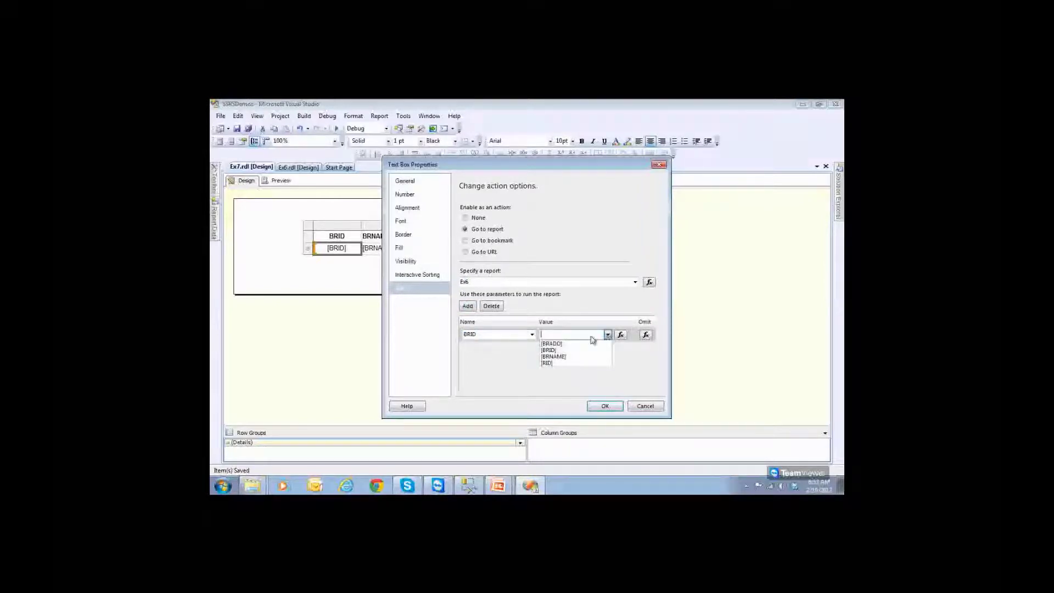
pyautogui.click(566, 351)
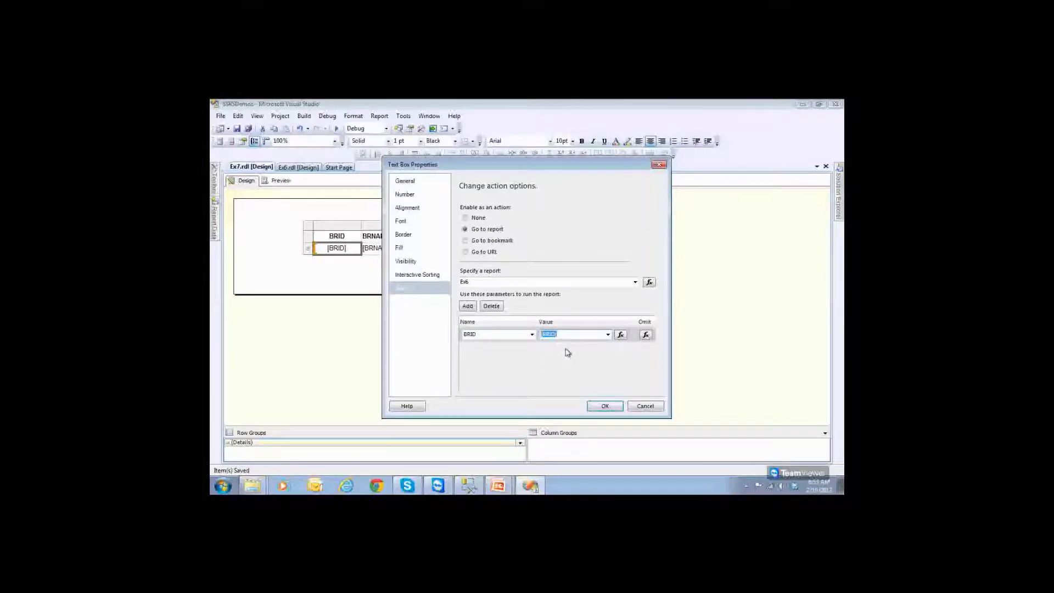
pyautogui.click(532, 334)
pyautogui.click(532, 341)
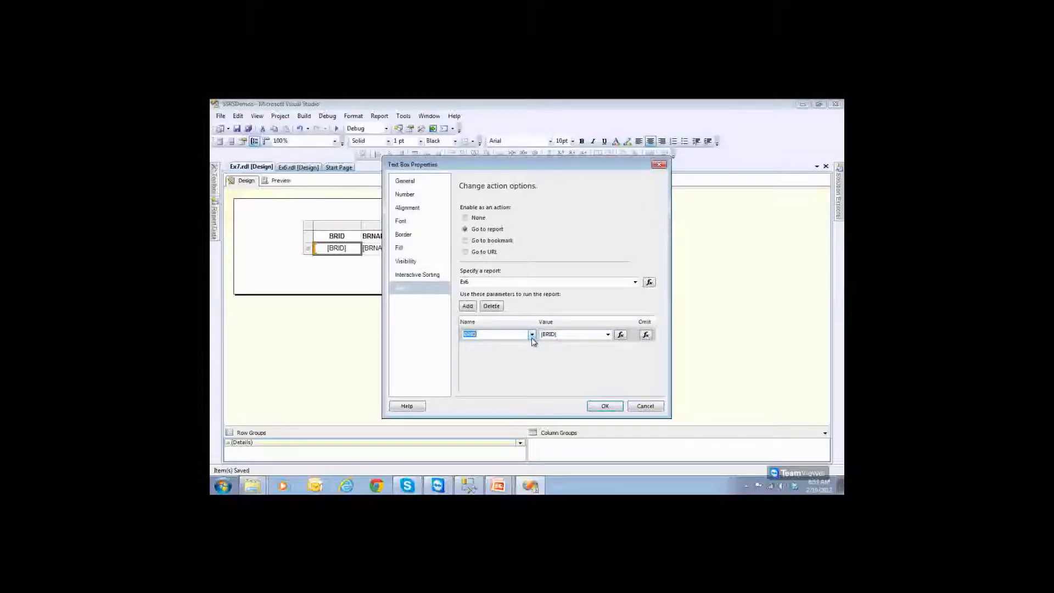
pyautogui.click(605, 405)
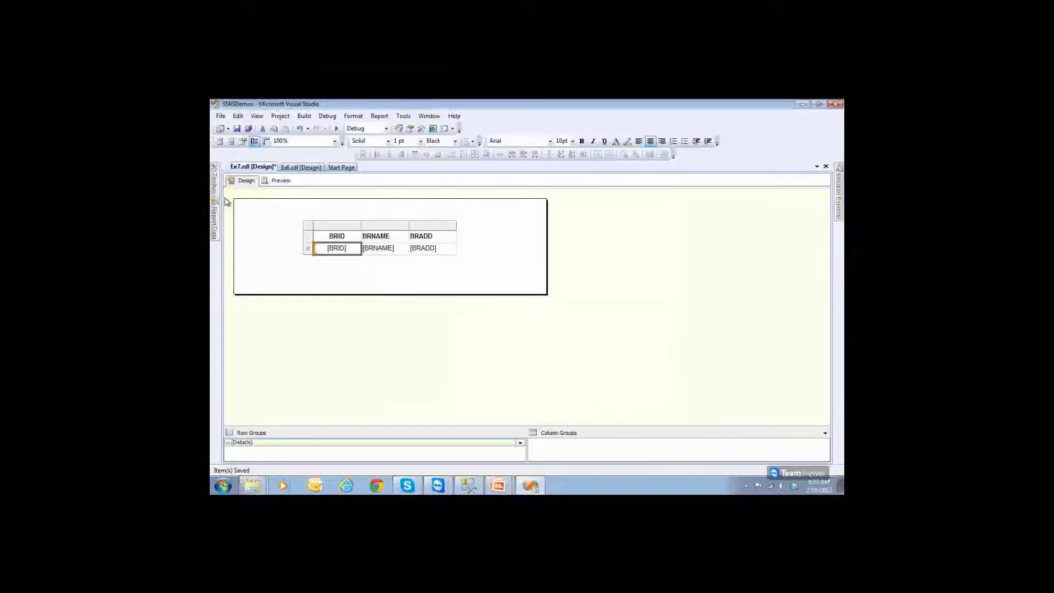
# - Preview the Ex7 report and test the drill-through from BR5, then reload the preview and test it from BR7
pyautogui.click(276, 182)
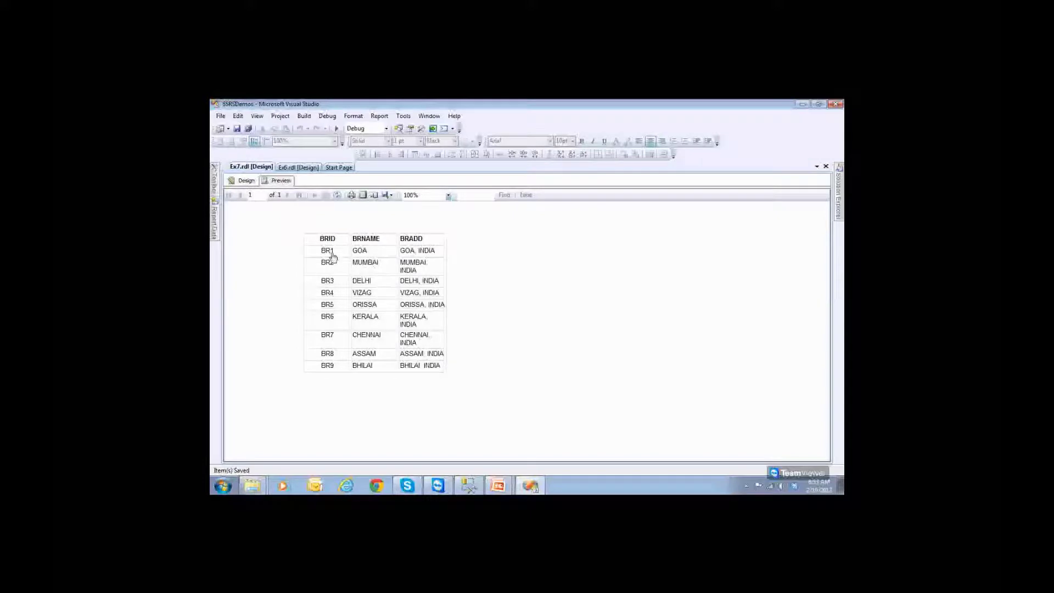
pyautogui.click(329, 307)
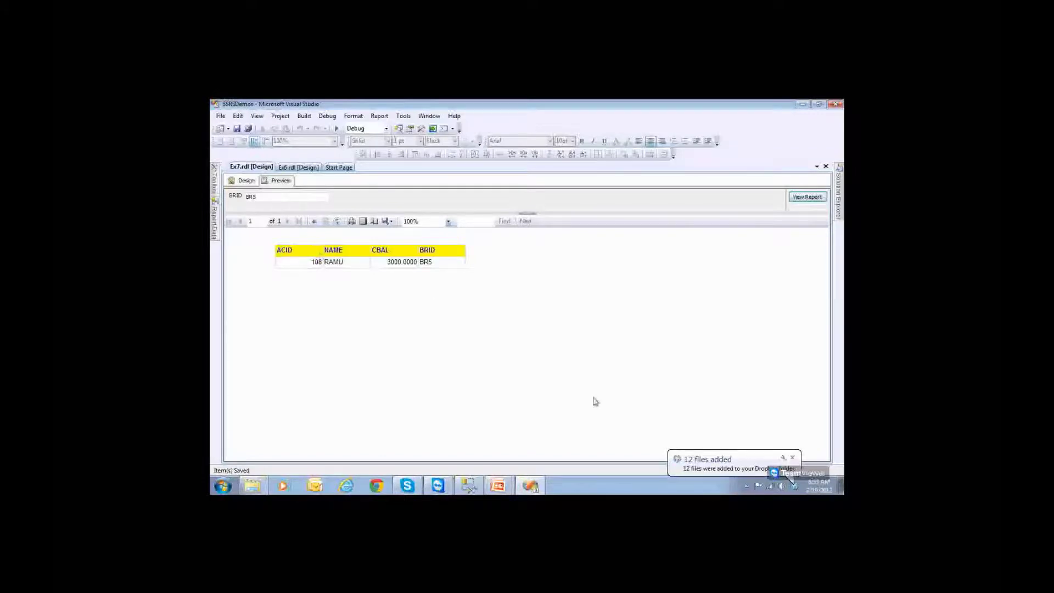
pyautogui.click(792, 458)
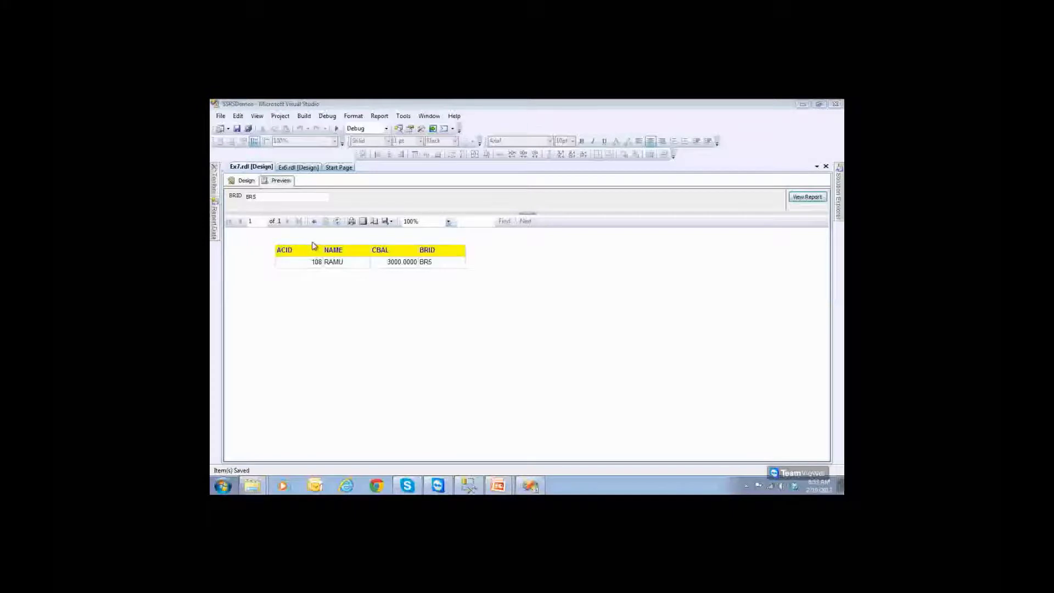
pyautogui.click(245, 183)
pyautogui.click(277, 181)
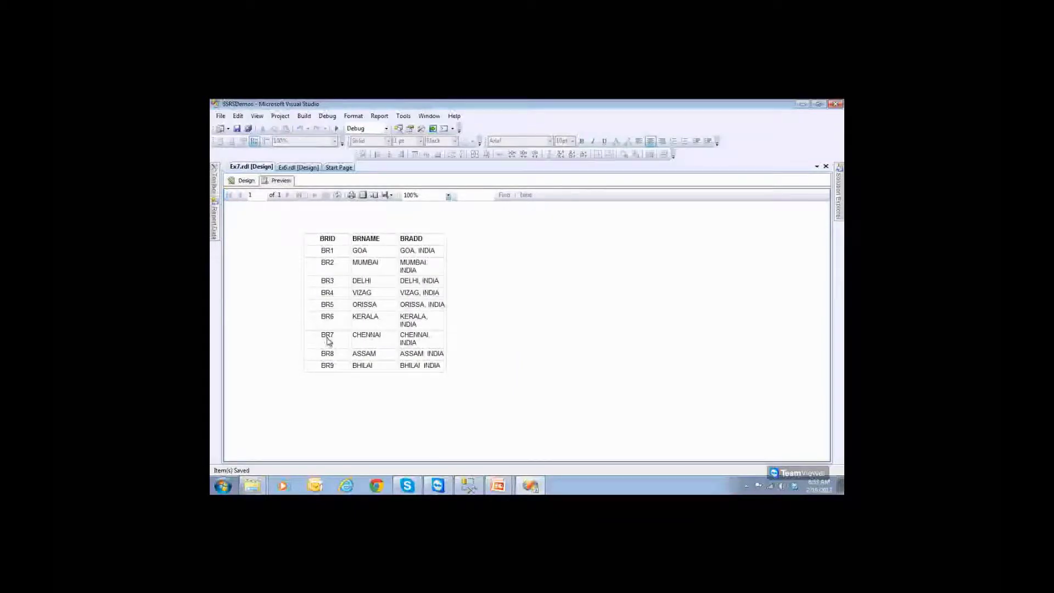
pyautogui.click(327, 336)
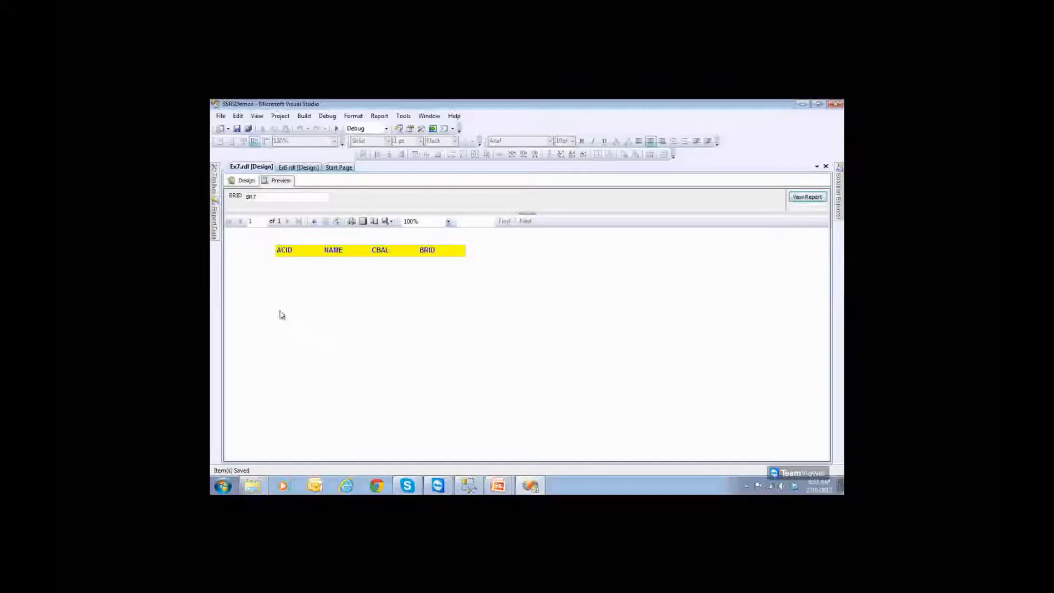
# - Reload the Ex7 preview, drill through from BR2 and go back to the branch list
pyautogui.click(245, 181)
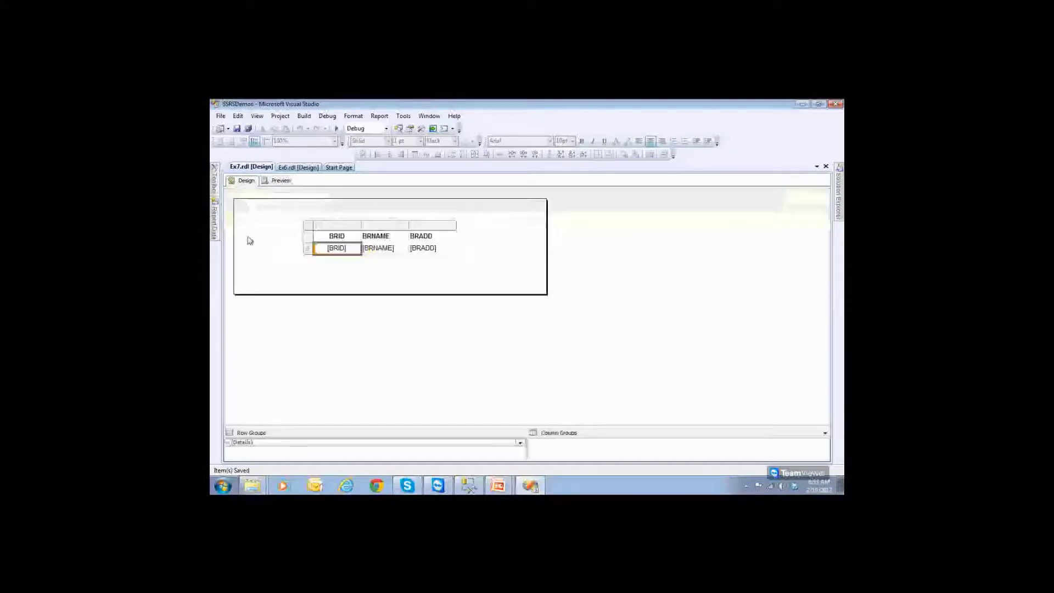
pyautogui.click(279, 180)
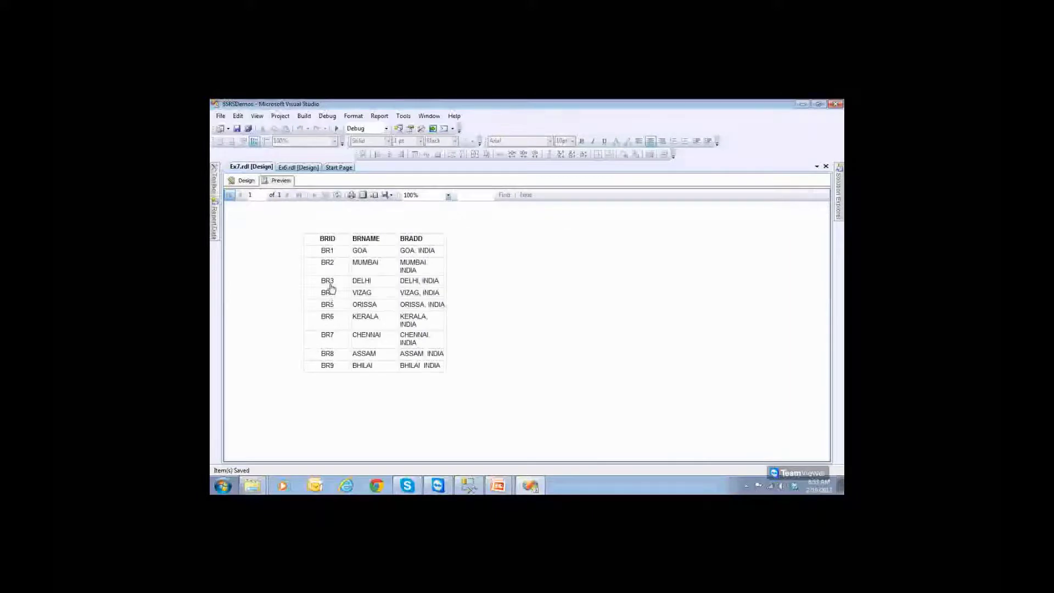
pyautogui.click(332, 265)
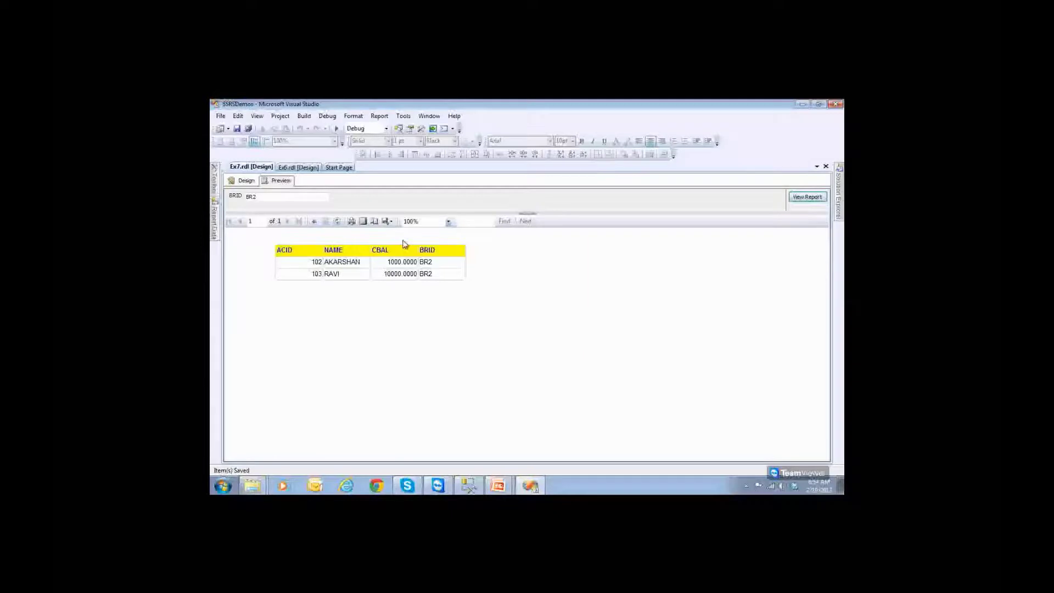
pyautogui.click(245, 180)
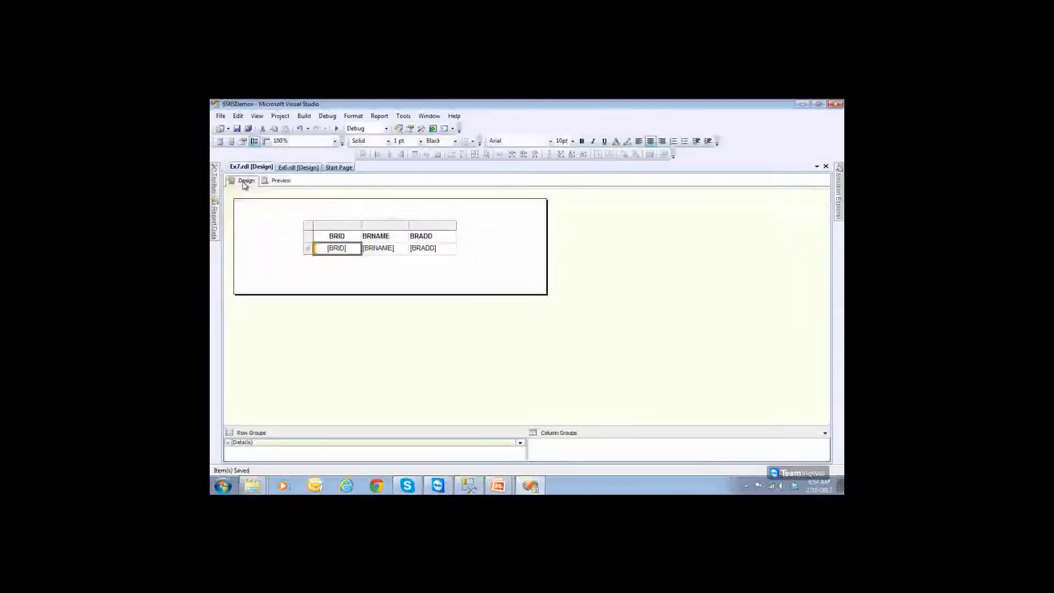
pyautogui.click(274, 181)
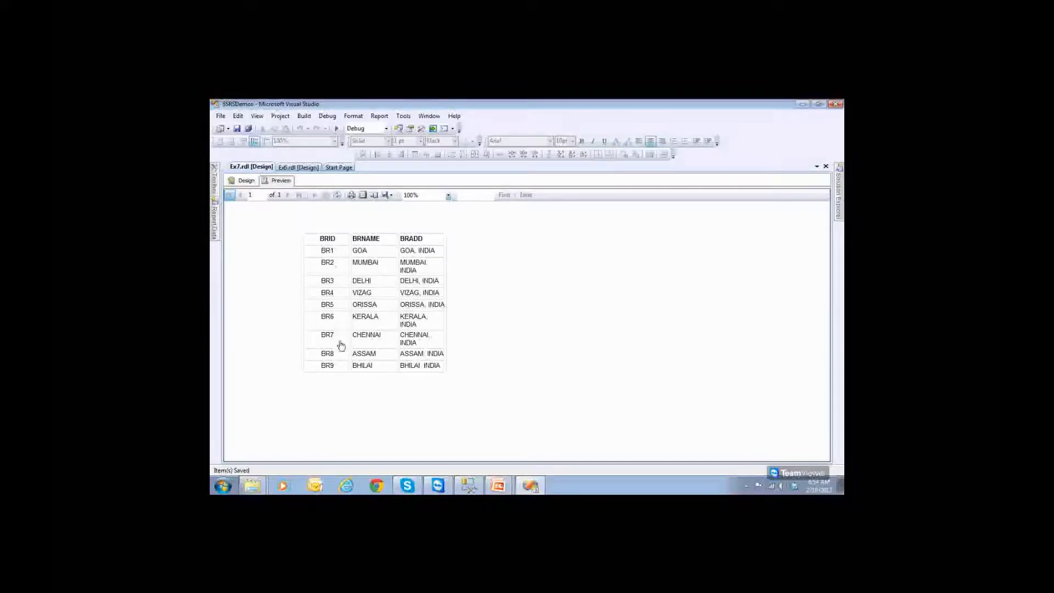
# - Make the BRID detail cell's text blue, bold and underlined in the design and preview the Ex7 report
pyautogui.click(245, 180)
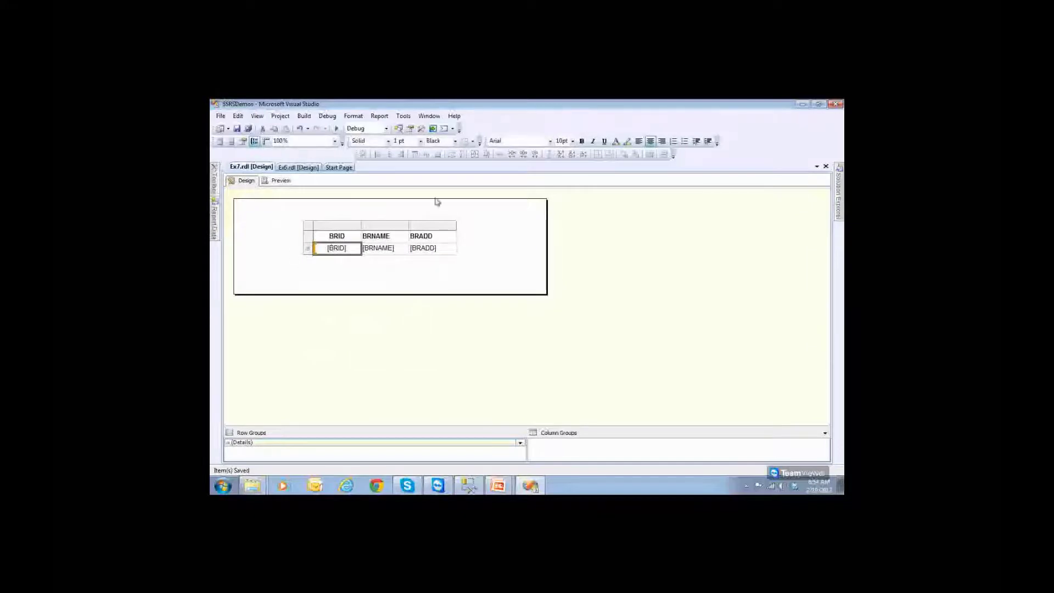
pyautogui.click(616, 141)
pyautogui.click(539, 274)
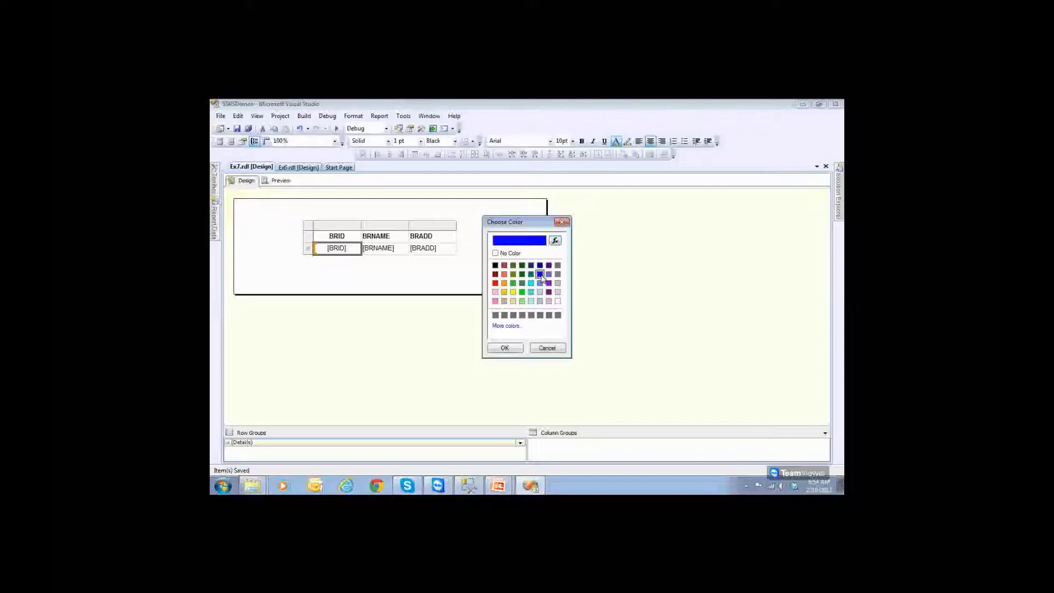
pyautogui.click(505, 349)
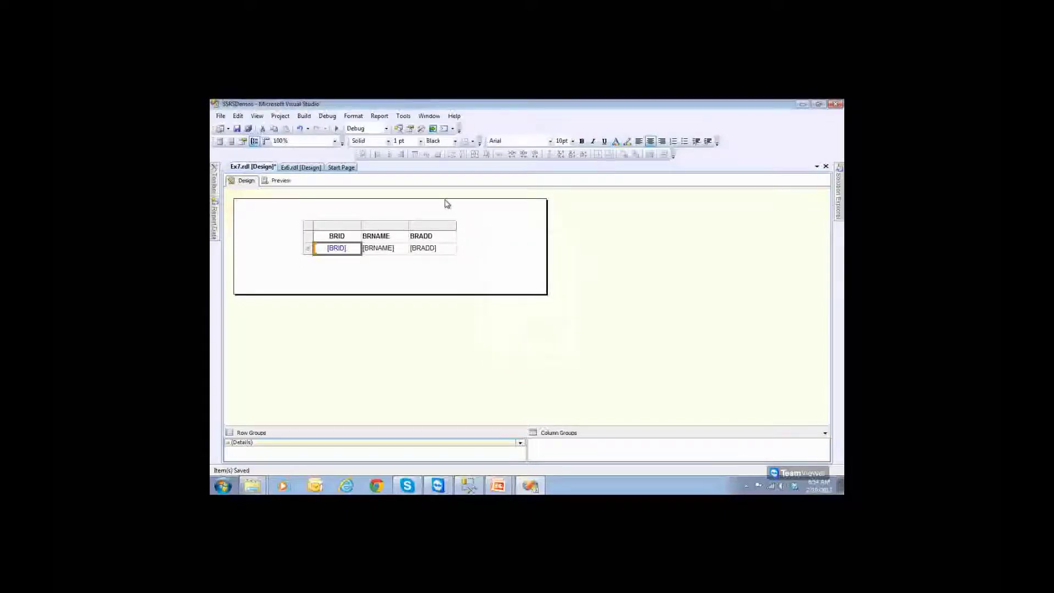
pyautogui.click(582, 142)
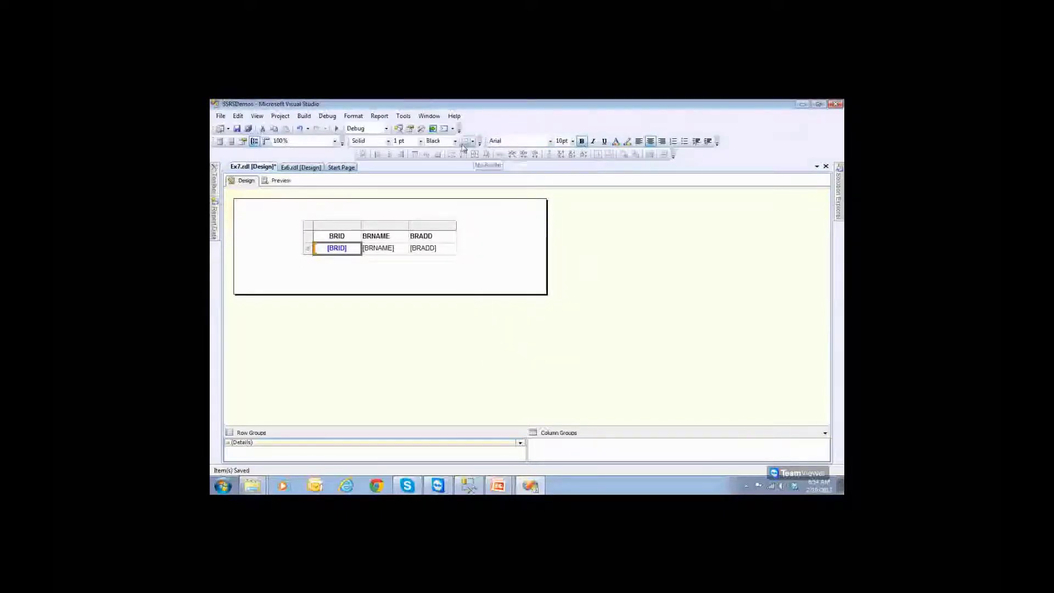
pyautogui.click(604, 141)
pyautogui.click(279, 180)
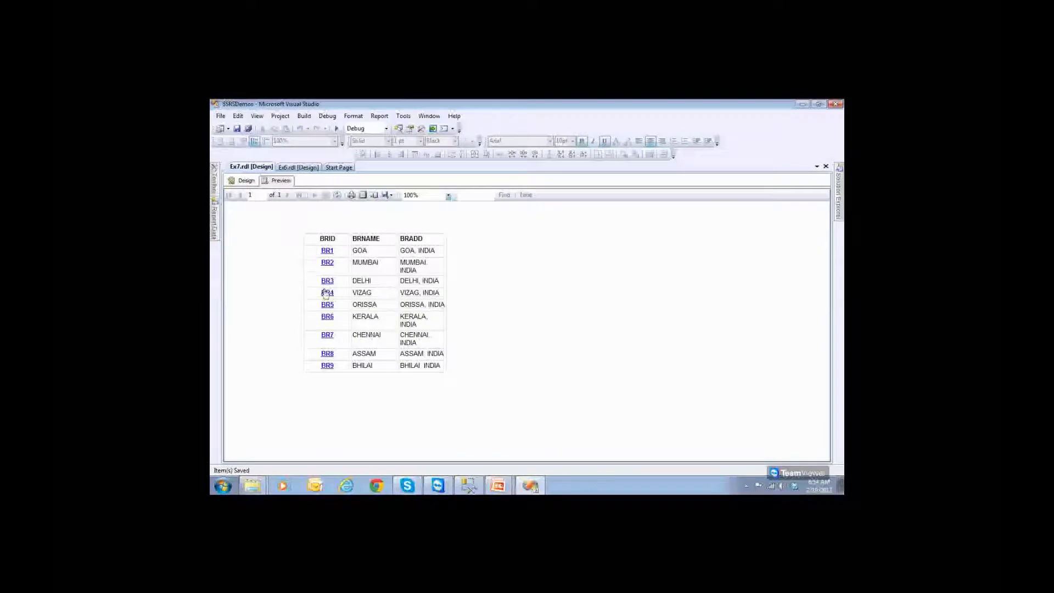
# - Test the formatted branch links by drilling through from BR6 and, after reloading the preview, from BR2
pyautogui.click(331, 317)
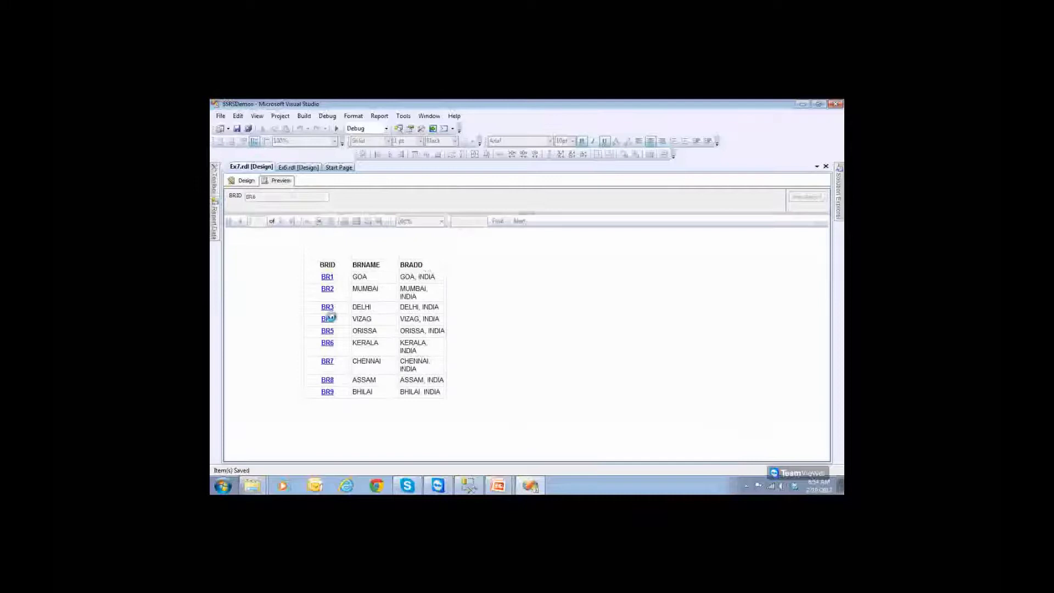
pyautogui.click(245, 181)
pyautogui.click(281, 181)
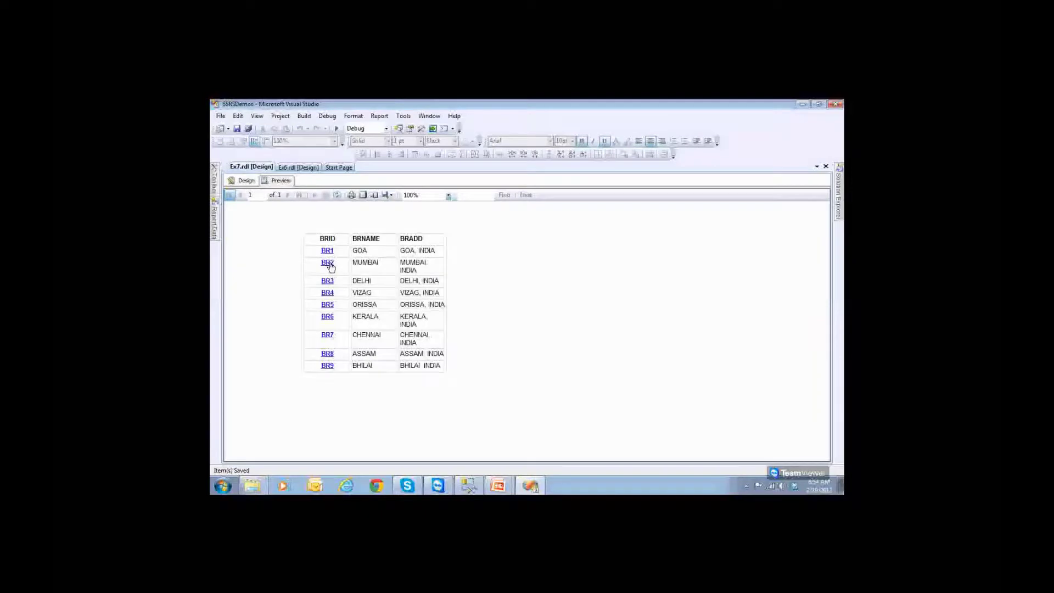
pyautogui.click(329, 265)
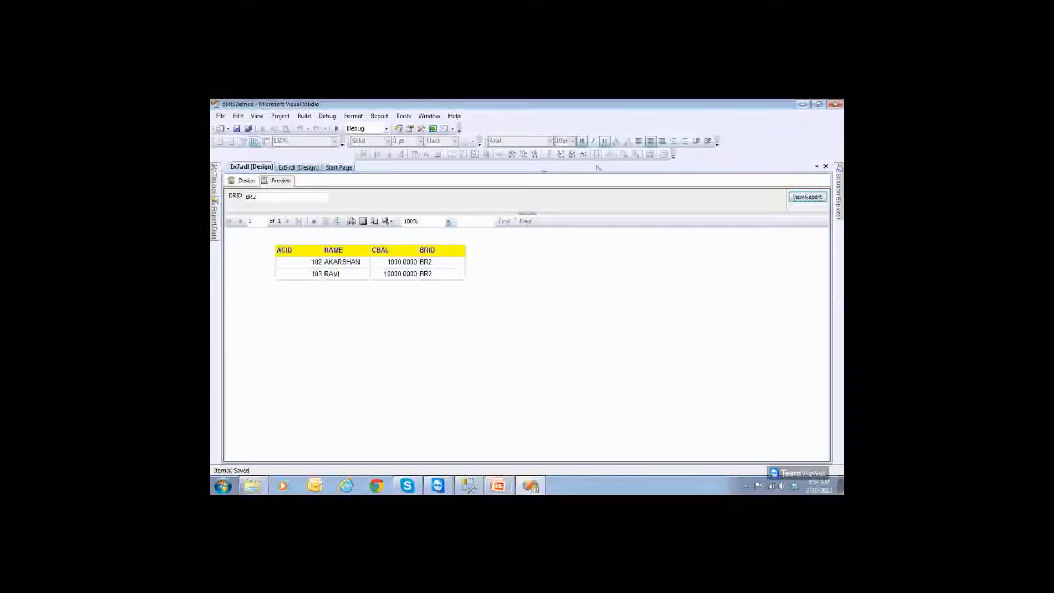
# - Open the Ex6 report's design from the project's reports
pyautogui.click(838, 217)
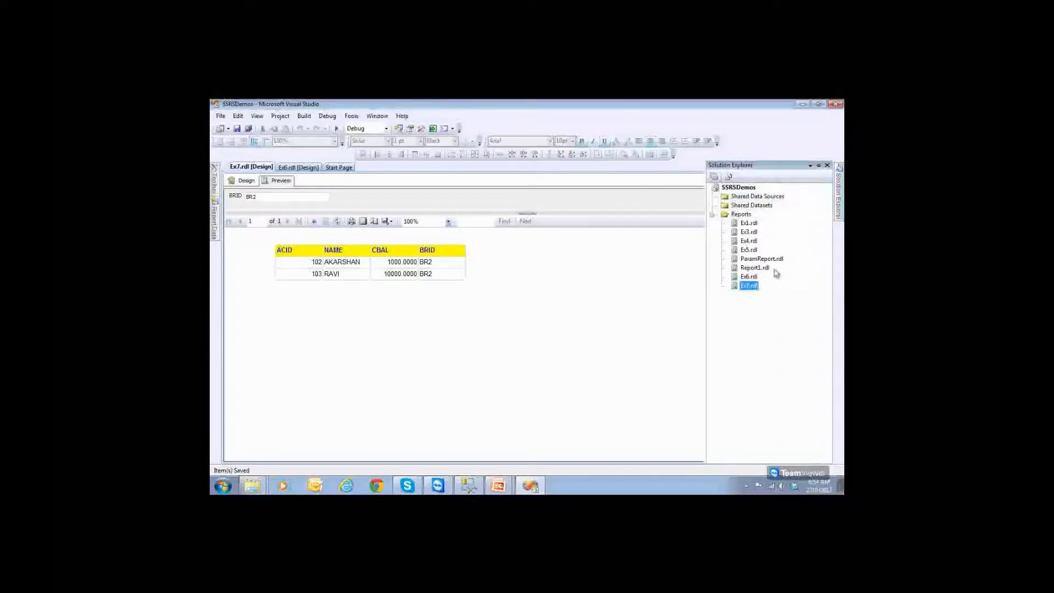
pyautogui.doubleClick(750, 277)
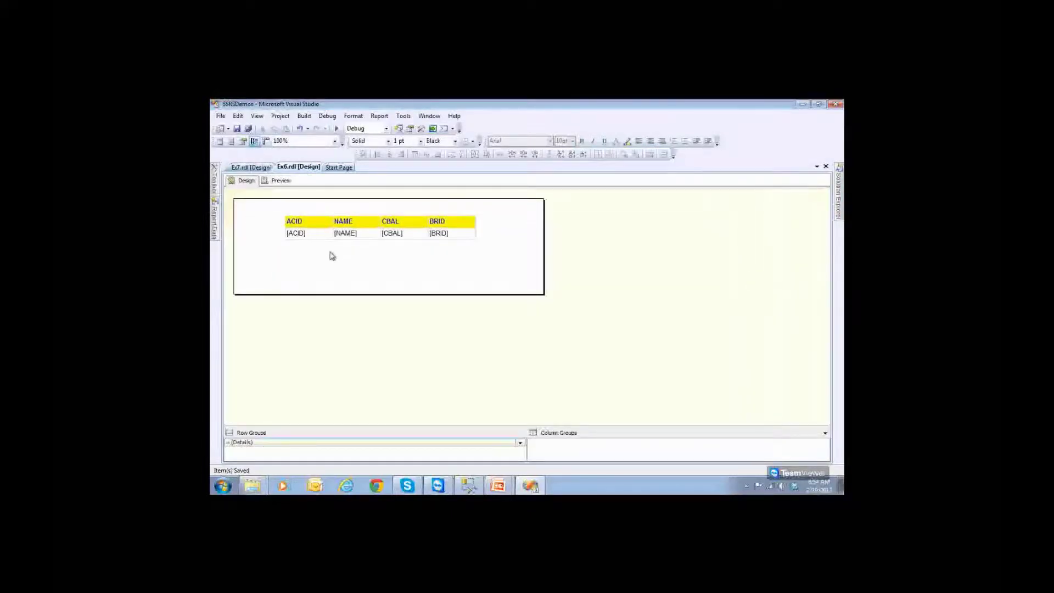
# - Move the customer table lower on the Ex6 report body to free space above its header, and preview the report
pyautogui.click(269, 185)
pyautogui.click(246, 180)
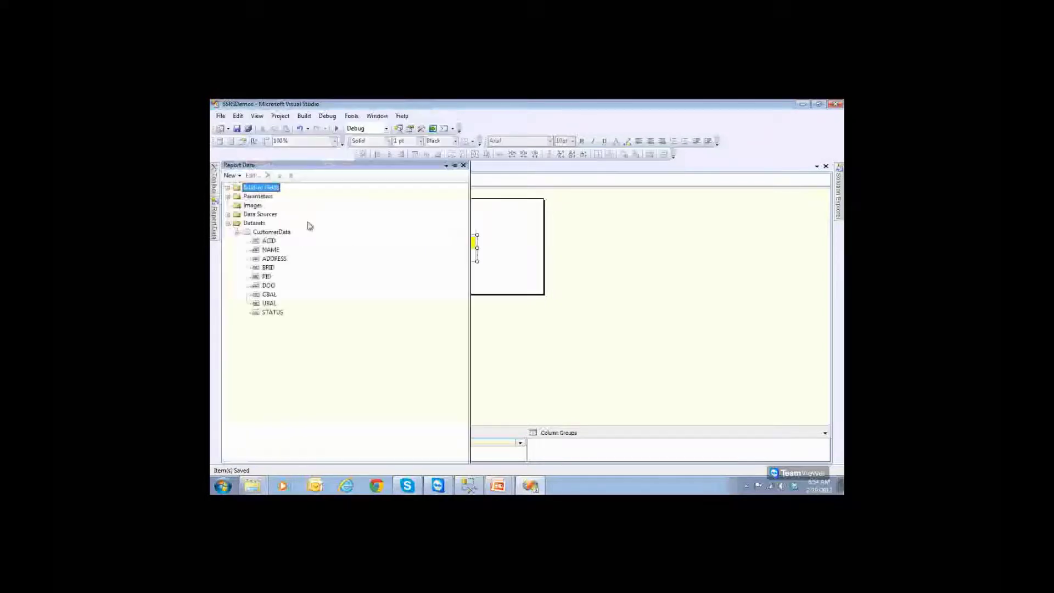
pyautogui.click(718, 197)
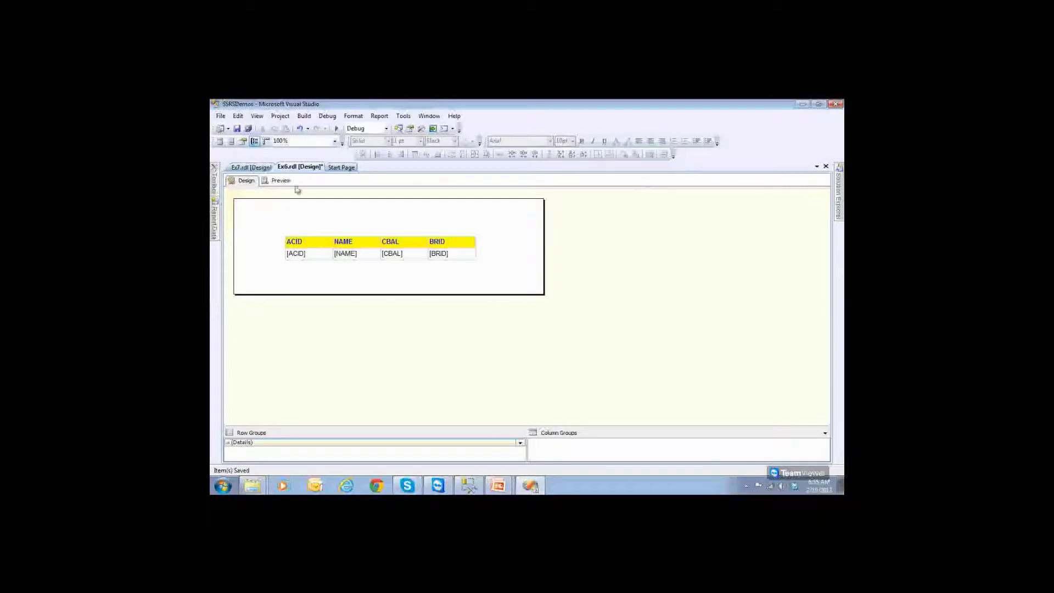
pyautogui.click(283, 183)
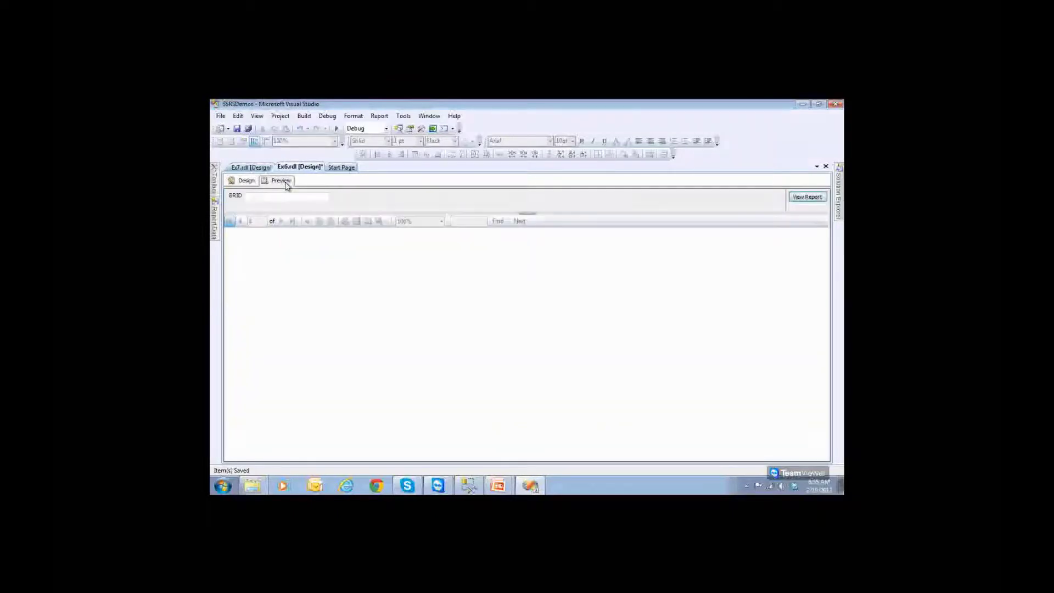
pyautogui.click(839, 213)
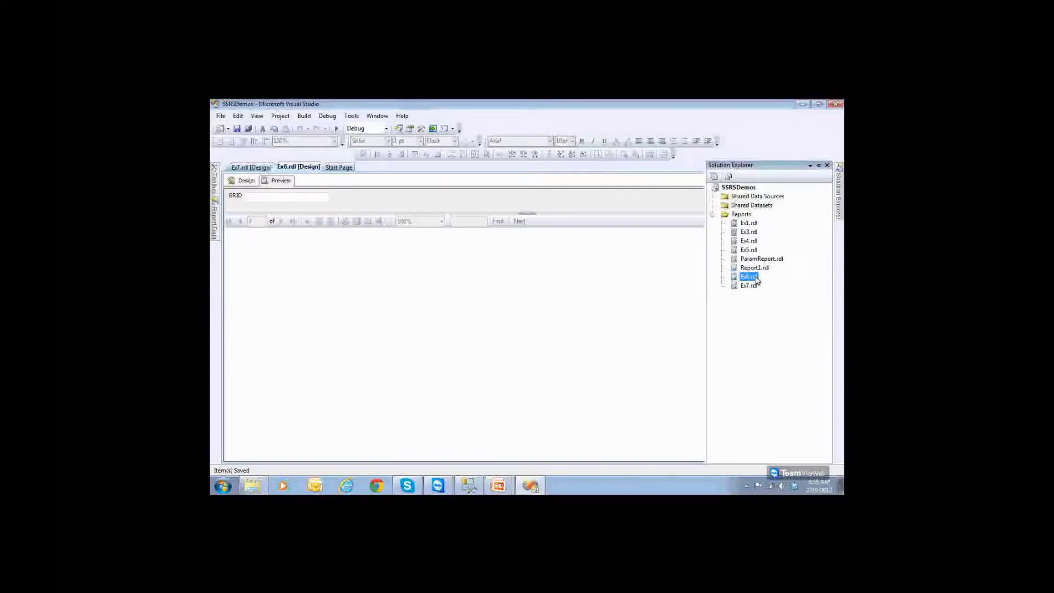
pyautogui.moveTo(215, 224)
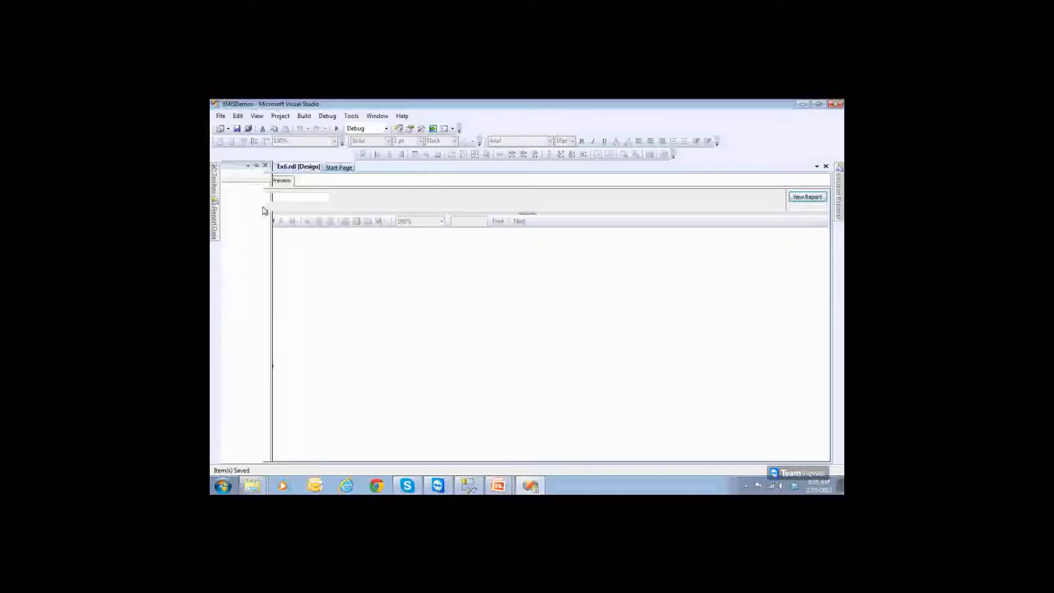
# - Add a text box reading "Back" just above the BRID column in the Ex6 design
pyautogui.click(246, 181)
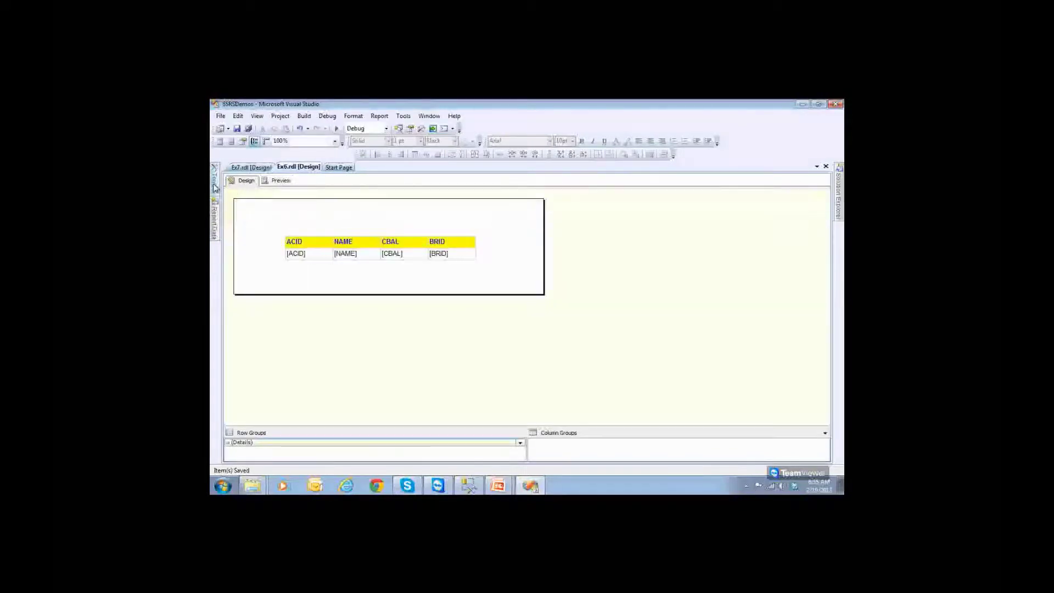
pyautogui.moveTo(214, 187)
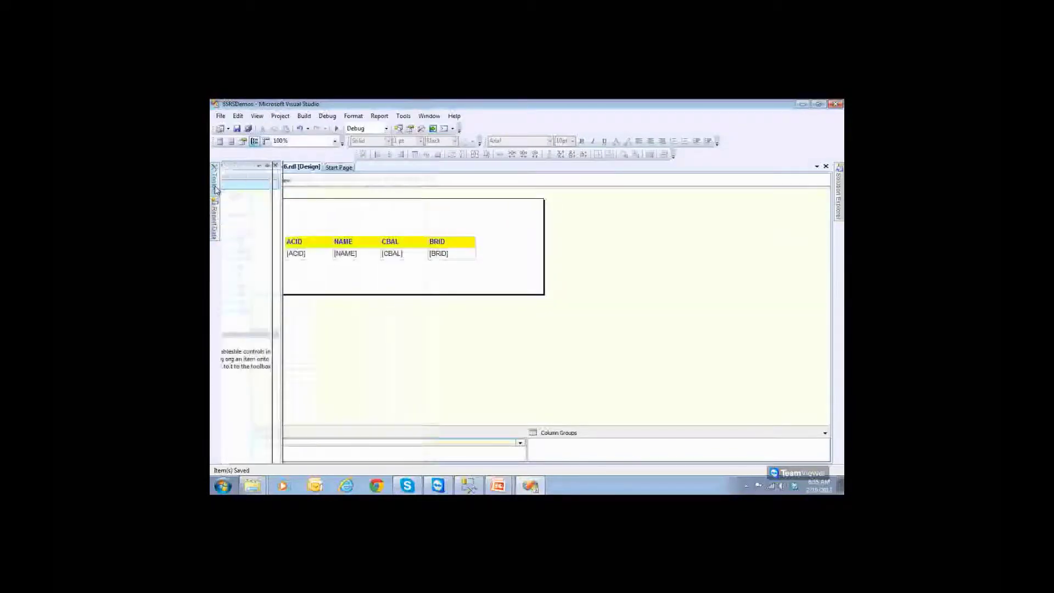
pyautogui.moveTo(244, 195); pyautogui.dragTo(361, 222)
pyautogui.moveTo(440, 217); pyautogui.dragTo(441, 218)
pyautogui.write('Back')
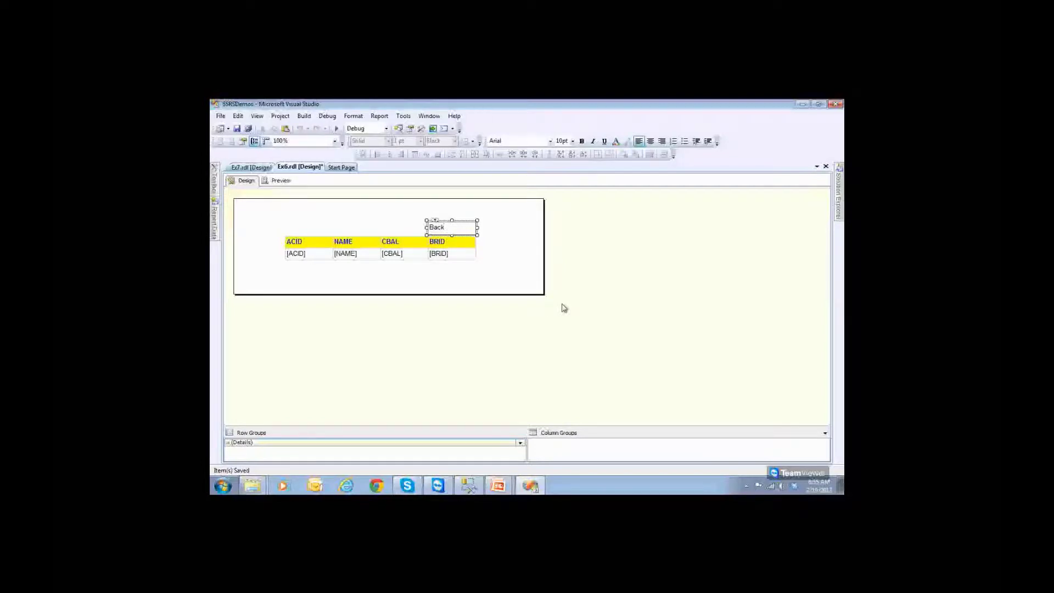
# - Format the "Back" text as bold, blue and underlined
pyautogui.hotkey('ctrl', 'a')
pyautogui.click(581, 141)
pyautogui.click(616, 141)
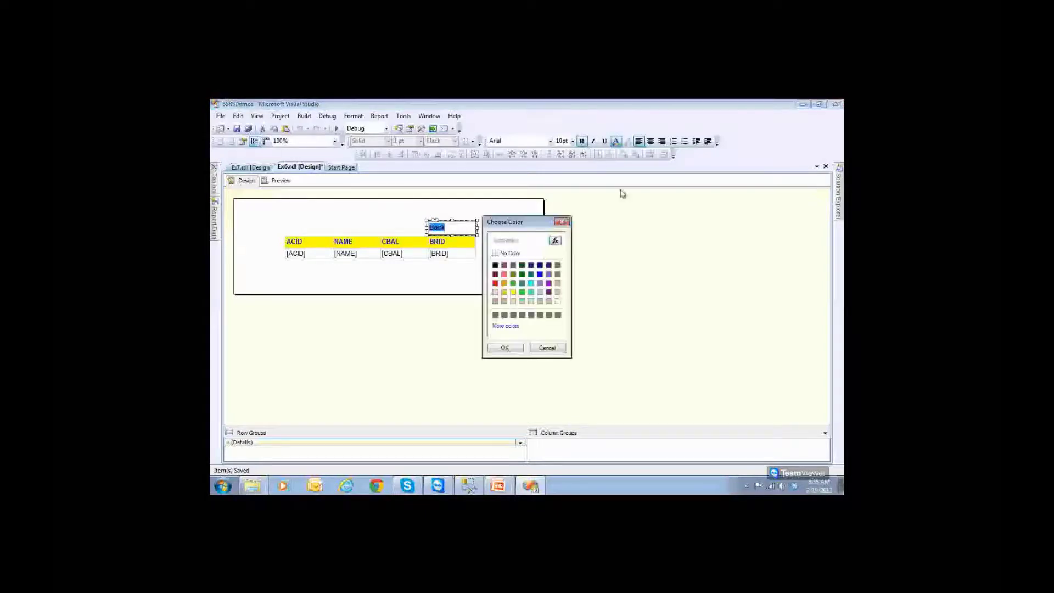
pyautogui.click(540, 274)
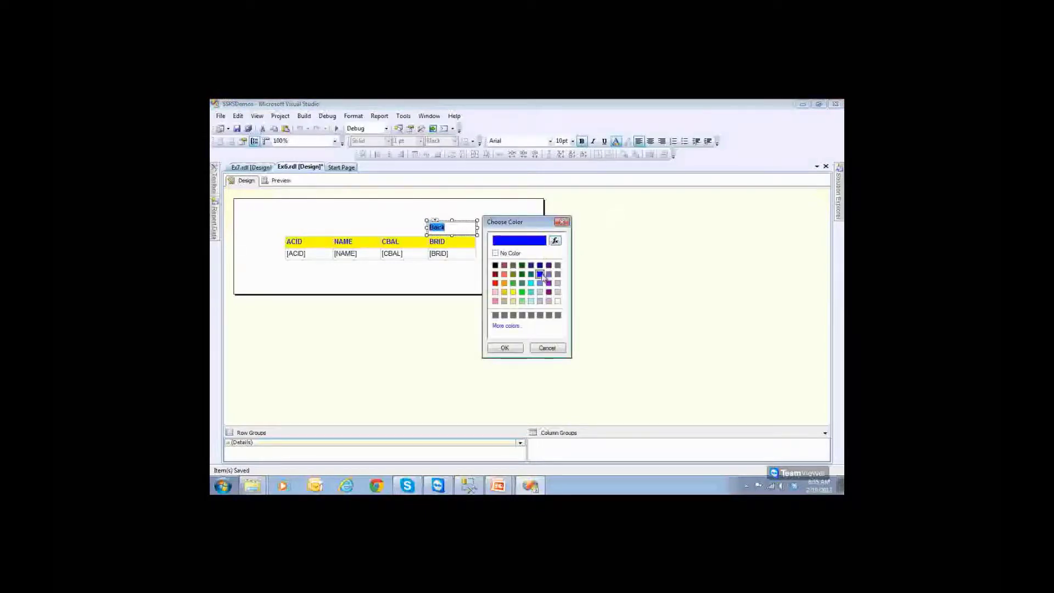
pyautogui.click(505, 348)
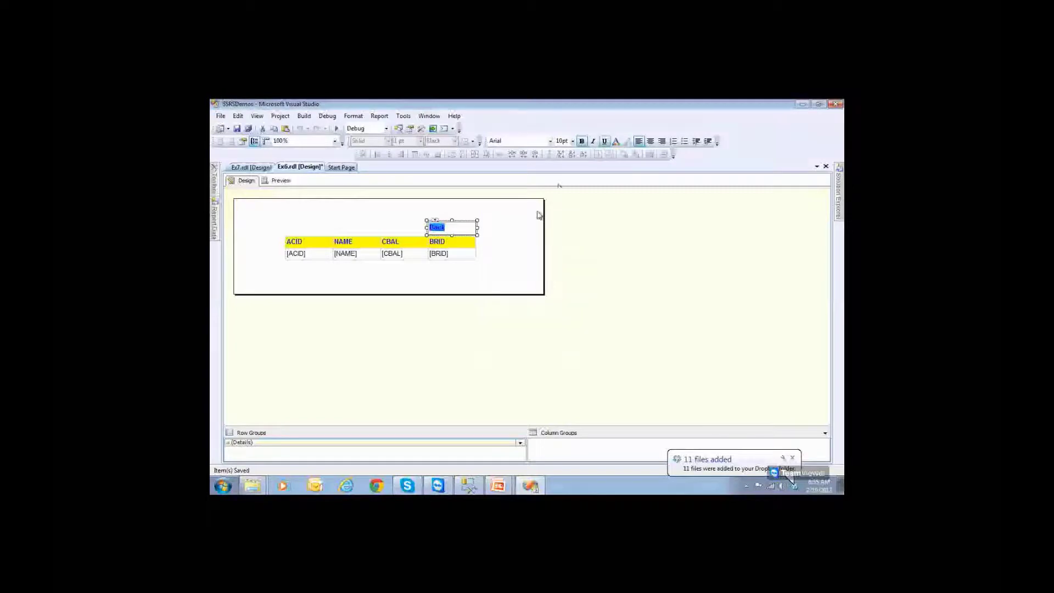
pyautogui.click(608, 273)
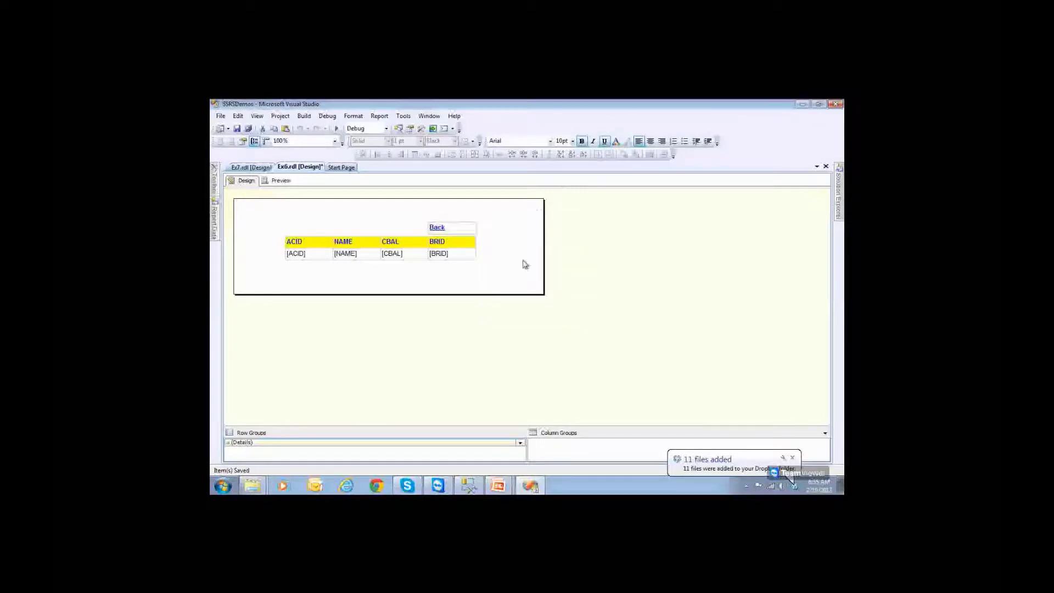
# - Set the Back text box's action to Go to report with Ex7 as the target report
pyautogui.click(441, 230)
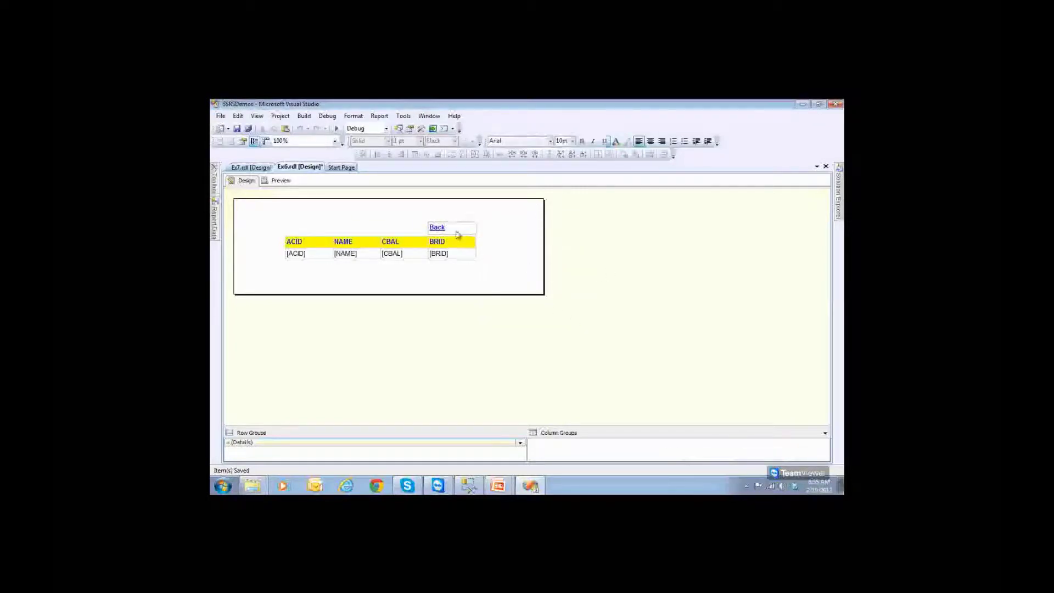
pyautogui.rightClick(456, 229)
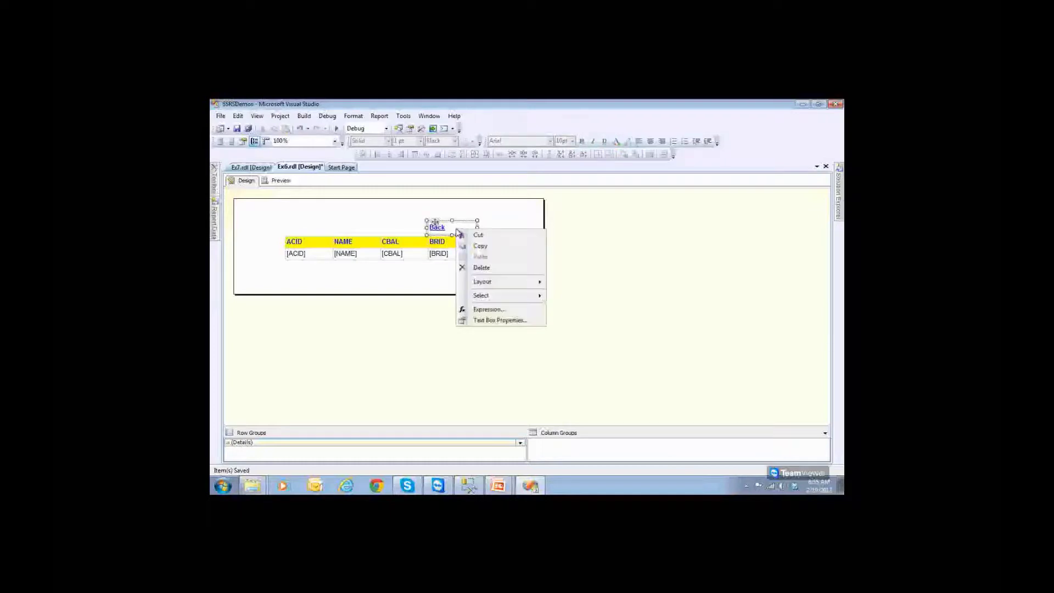
pyautogui.click(482, 320)
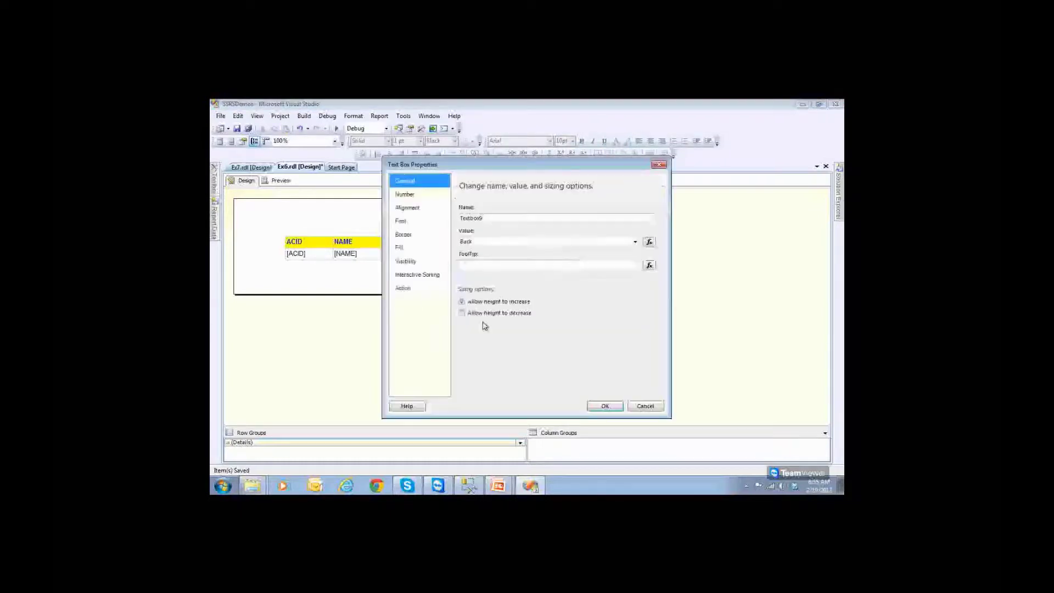
pyautogui.click(434, 286)
pyautogui.click(470, 231)
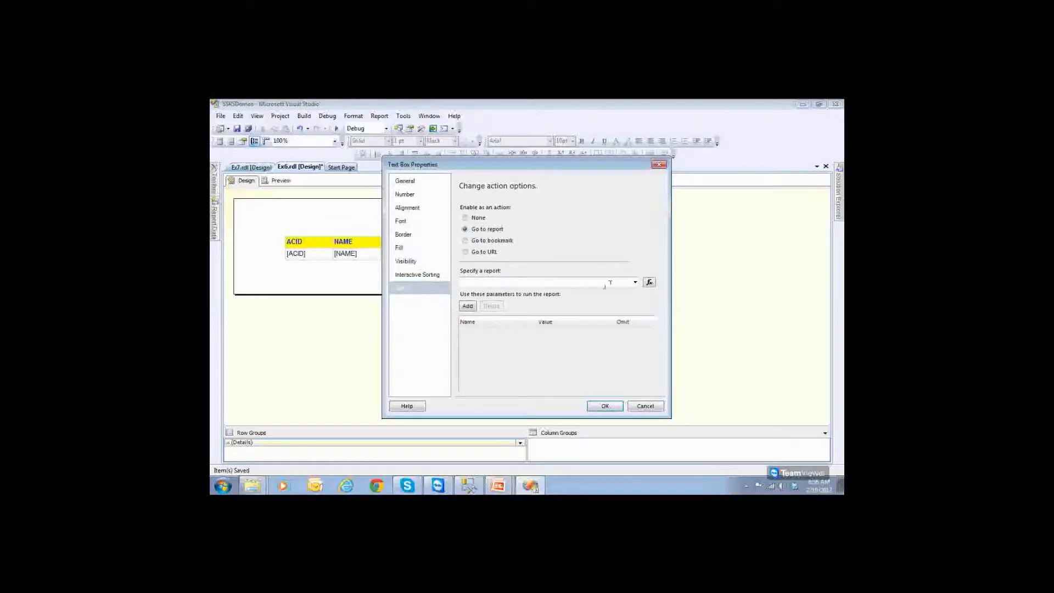
pyautogui.click(635, 283)
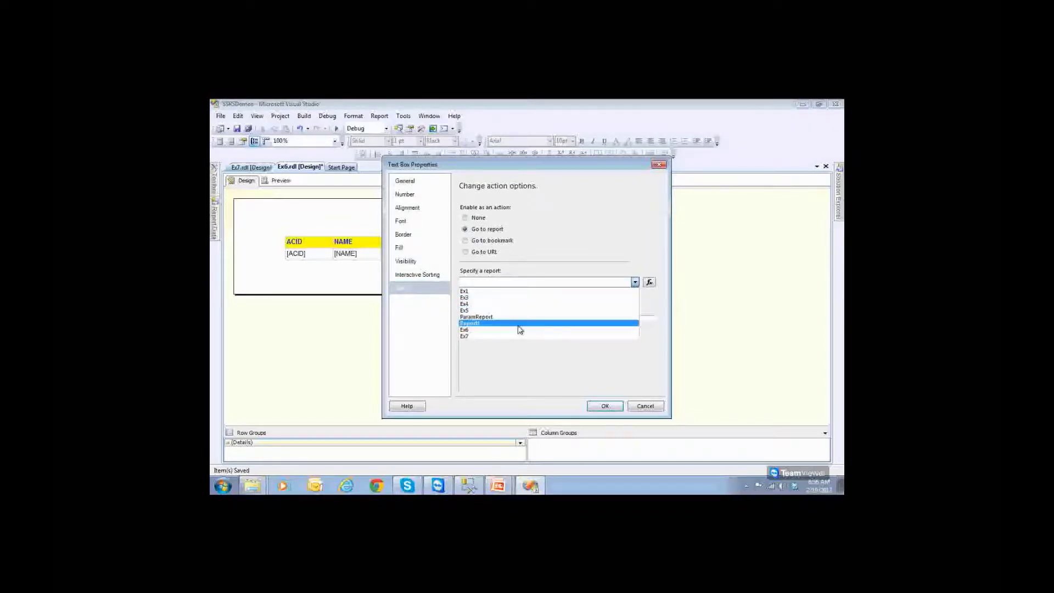
pyautogui.click(516, 336)
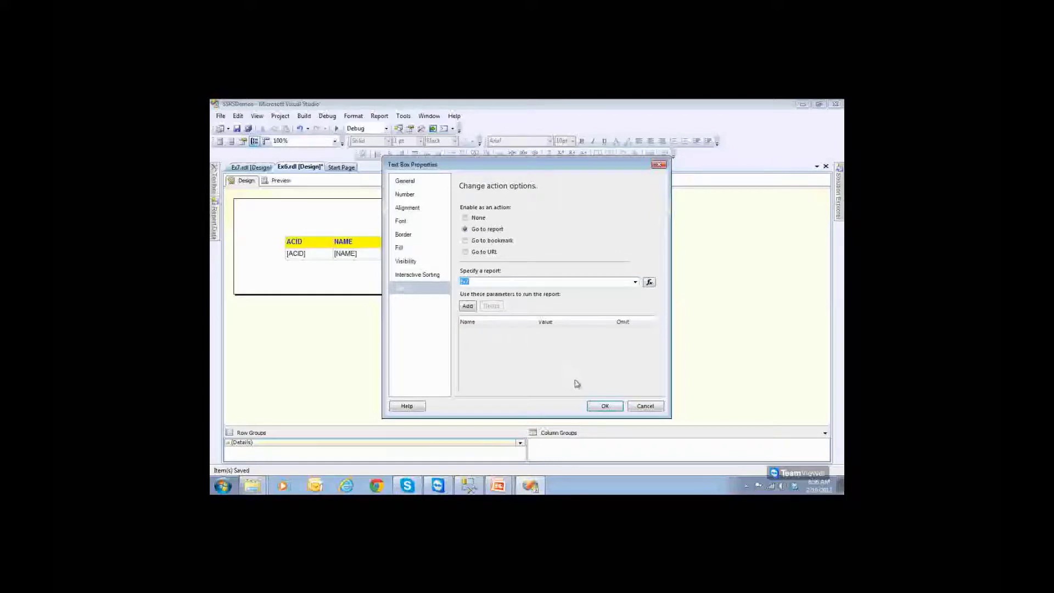
pyautogui.click(605, 406)
# - Preview Ex6 for BRID br2 and follow its Back link to the branch list
pyautogui.click(278, 181)
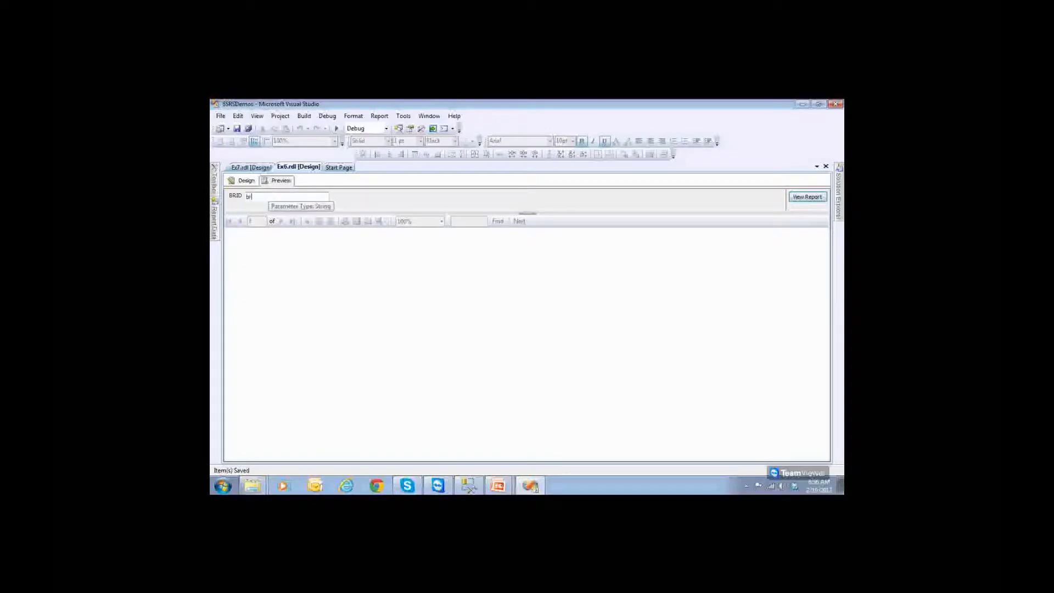
pyautogui.click(806, 197)
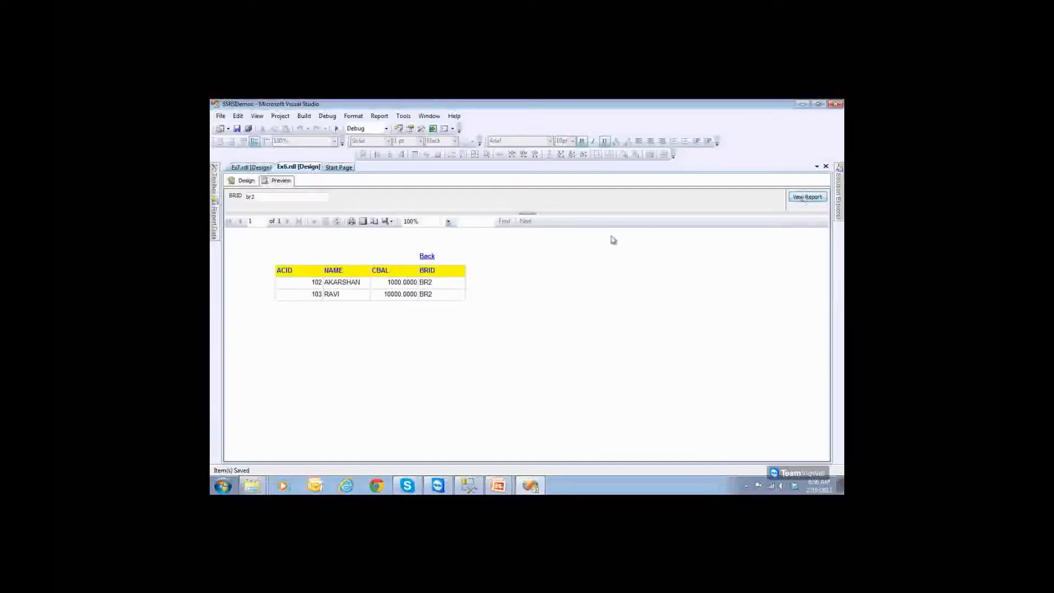
pyautogui.click(428, 257)
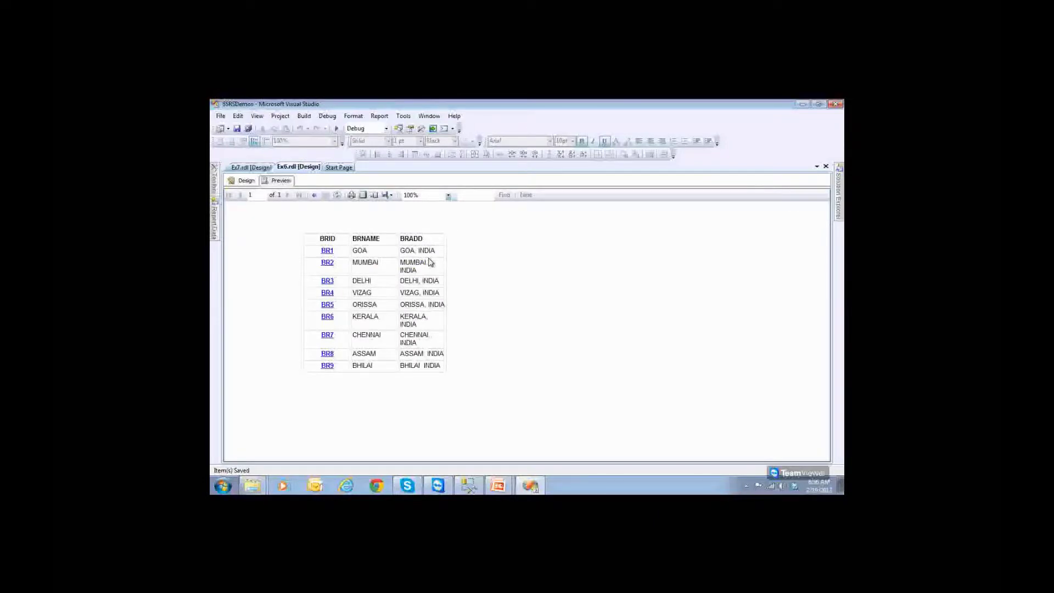
# - Test the two-way links by drilling through from BR3, returning with Back, and drilling through from BR1
pyautogui.click(327, 282)
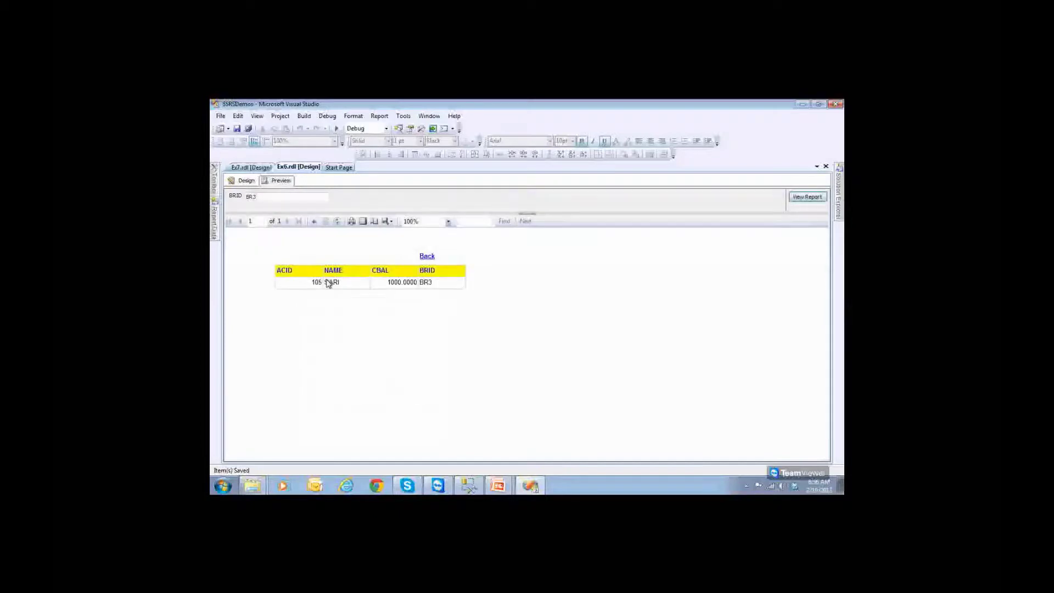
pyautogui.click(427, 256)
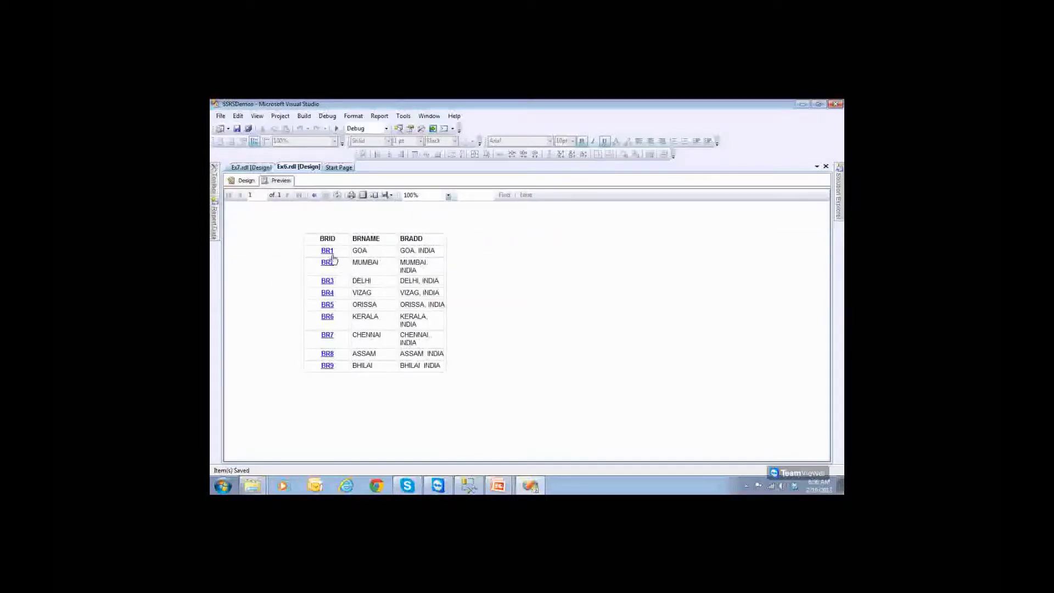
pyautogui.click(330, 253)
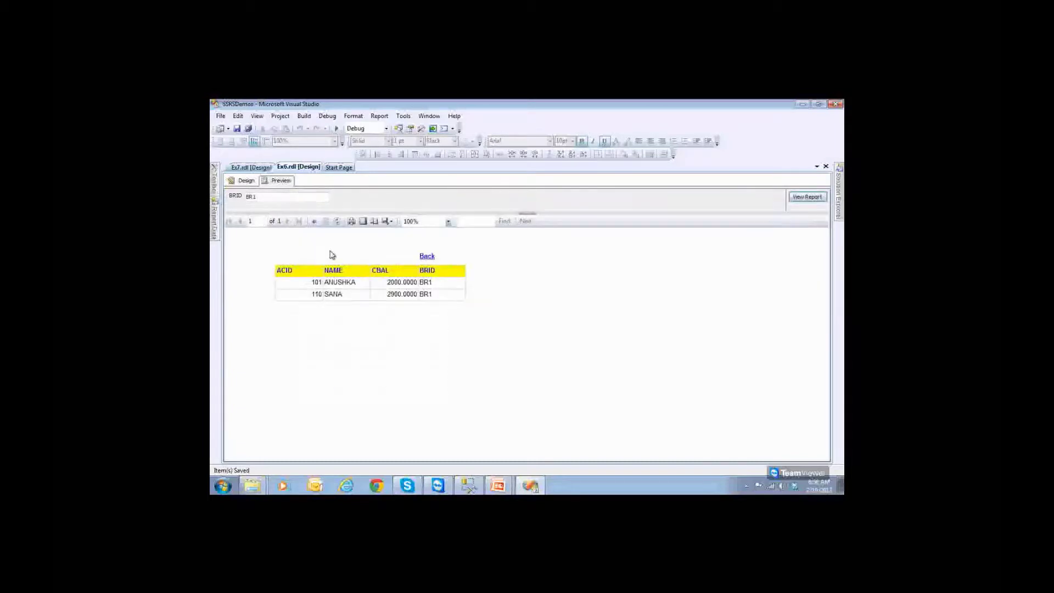
# - Point out Ex7 and Ex6 among the project's reports, and switch to the PowerPoint slide about creating two reports
pyautogui.click(838, 195)
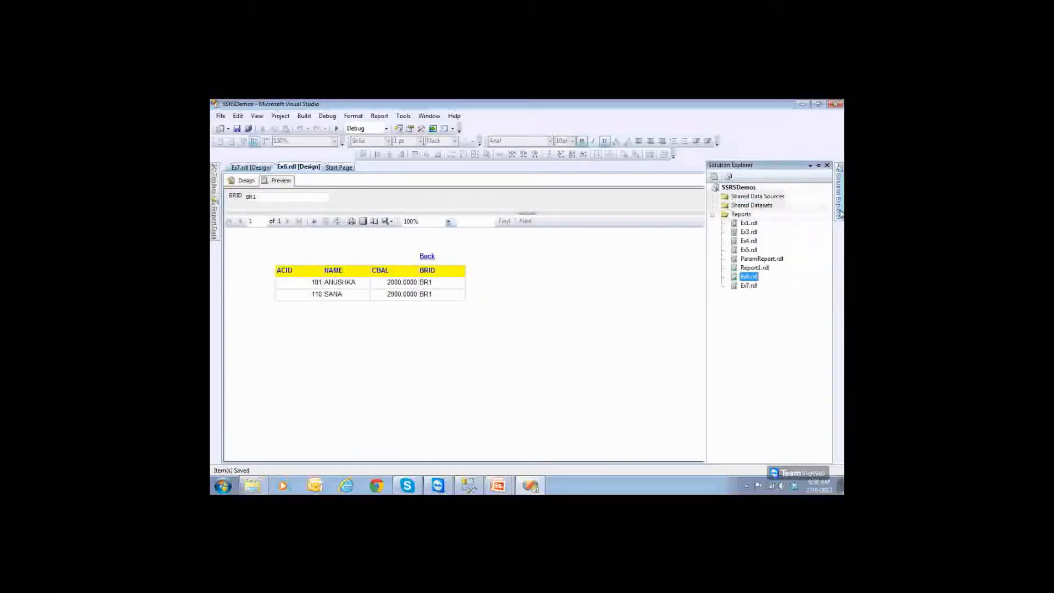
pyautogui.click(749, 285)
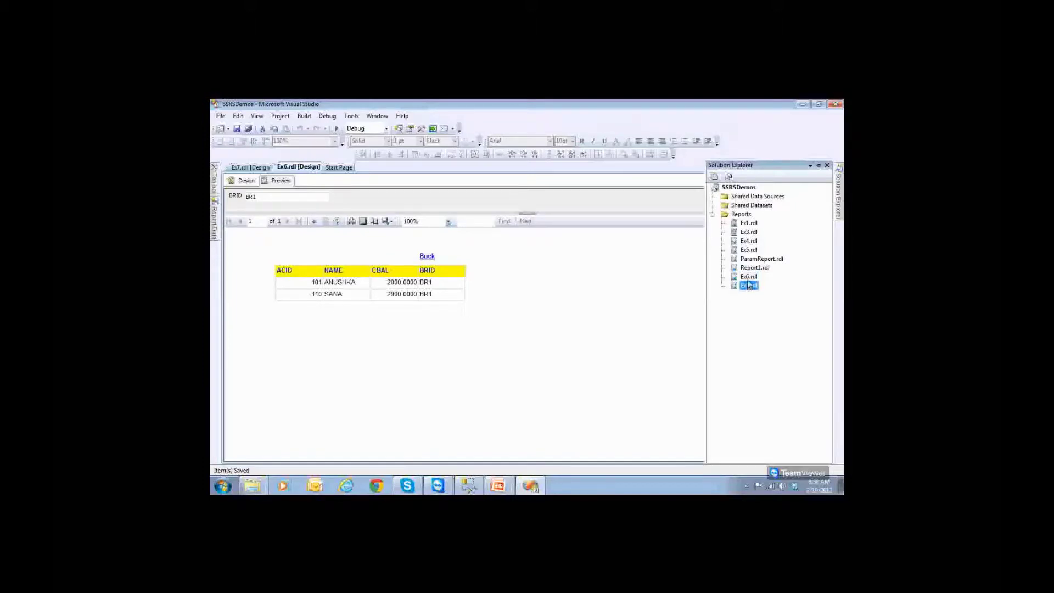
pyautogui.click(749, 277)
pyautogui.moveTo(500, 485)
pyautogui.click(514, 467)
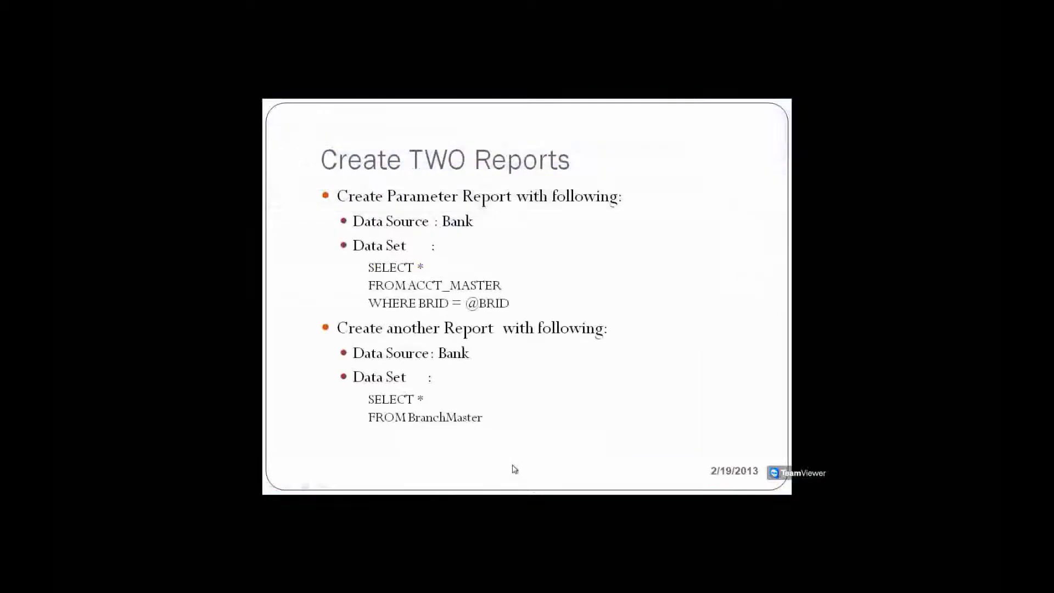